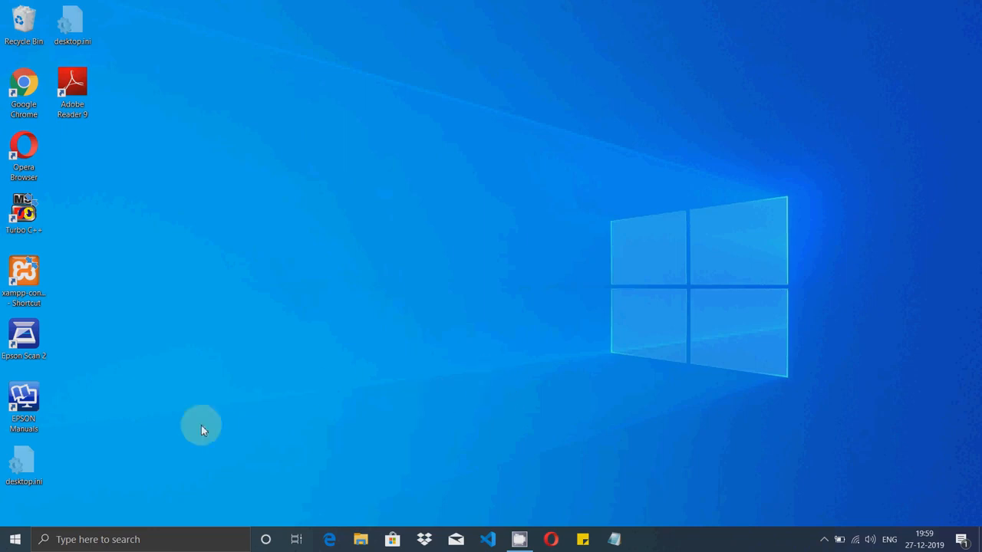
# Launch Excel by searching 'excel' from the taskbar, then open the recent Book1.xlsx workbook
pyautogui.click(156, 539)
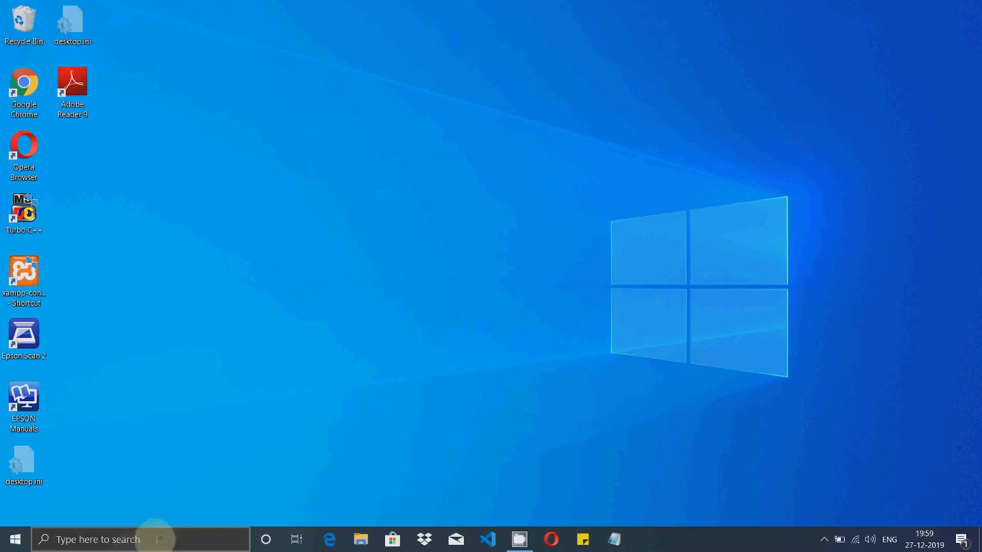
pyautogui.write('ex')
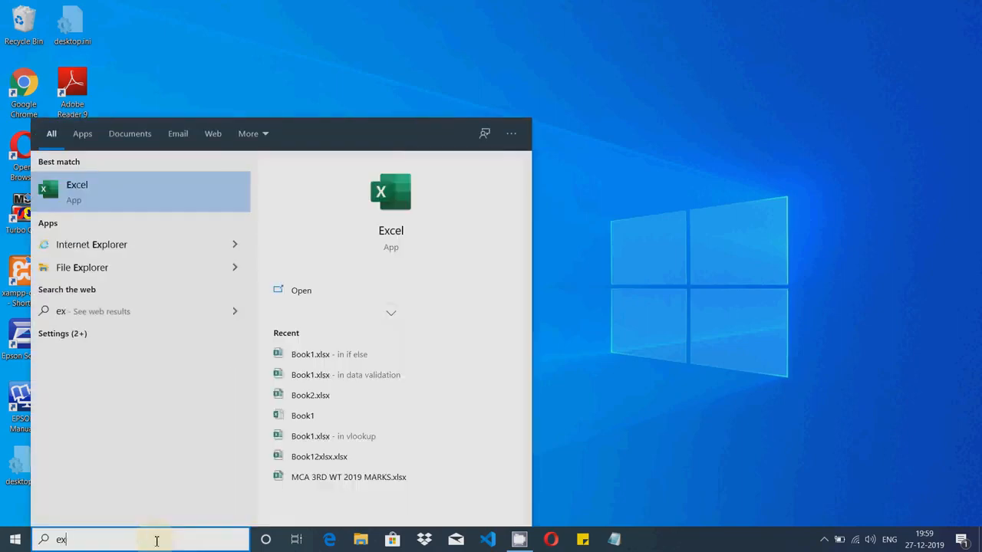
pyautogui.write('cel')
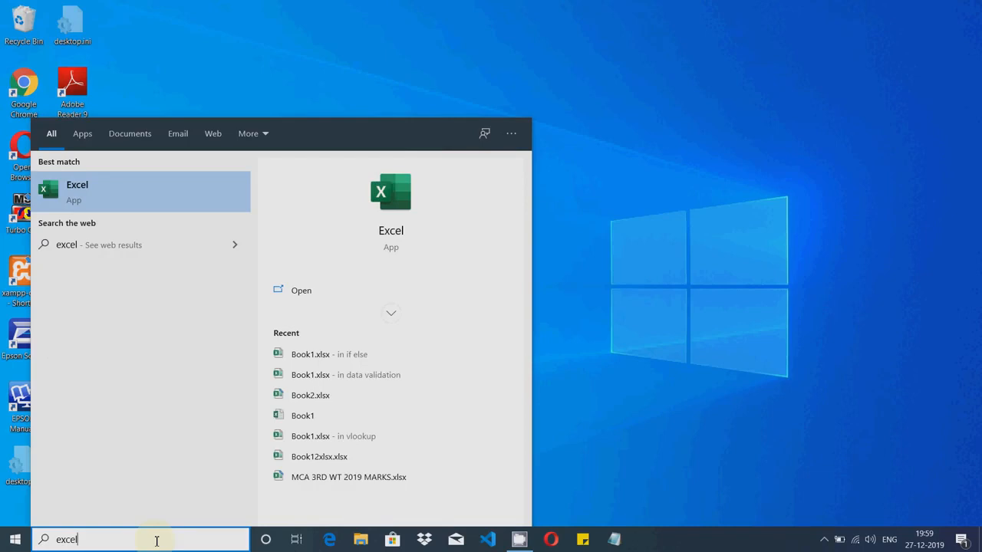
pyautogui.press('Return')
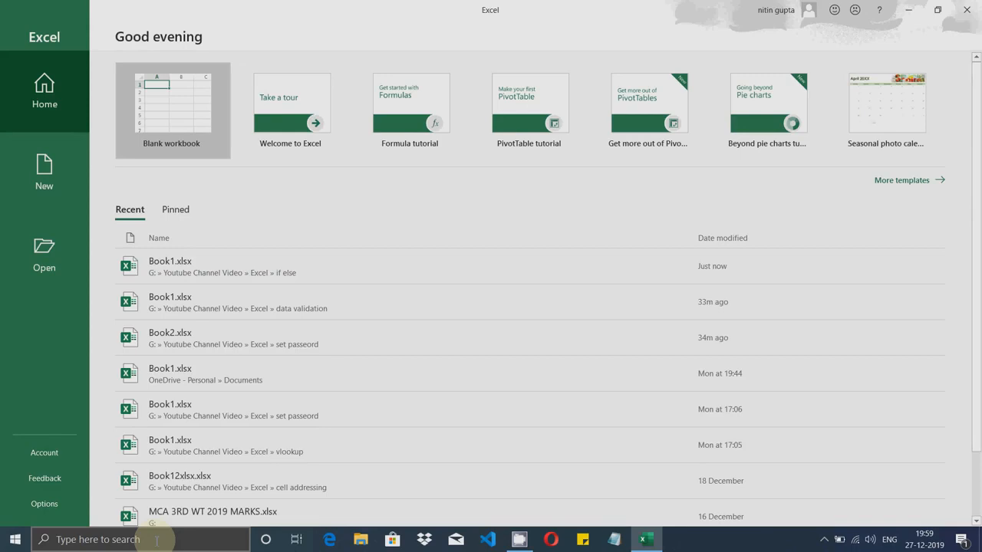
pyautogui.click(187, 274)
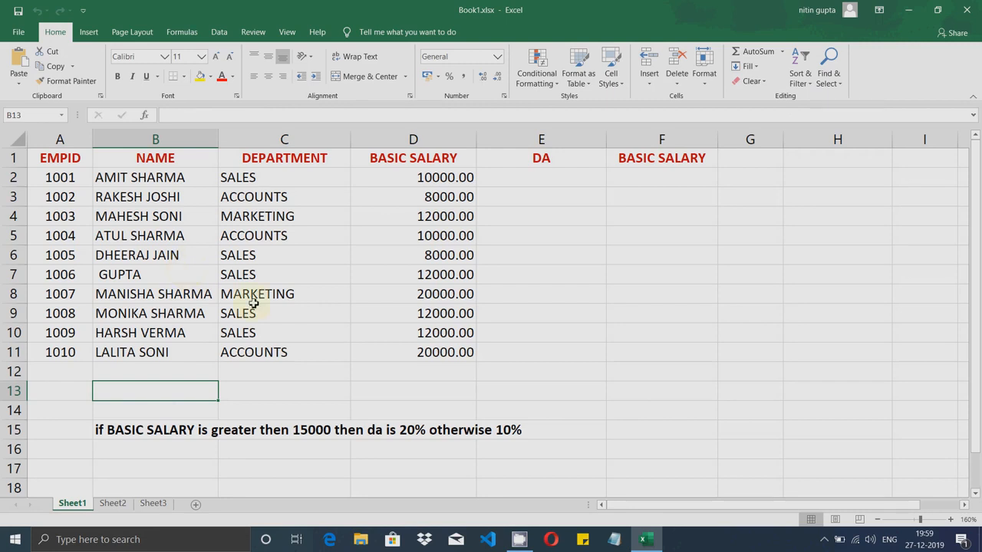
# Scroll to the top of the salary table and look over its headings from EMPID to DA
pyautogui.scroll(1, 283, 355)
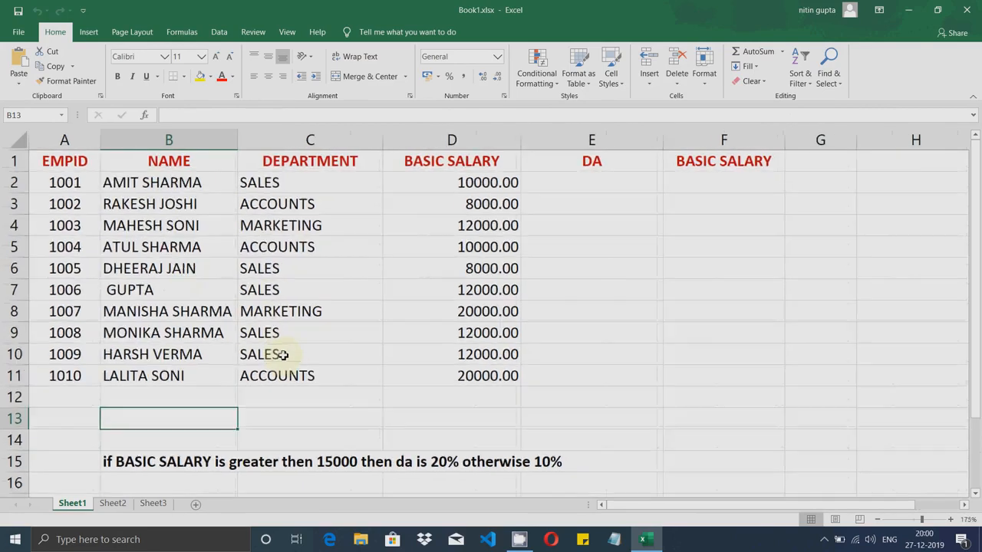
pyautogui.click(268, 287)
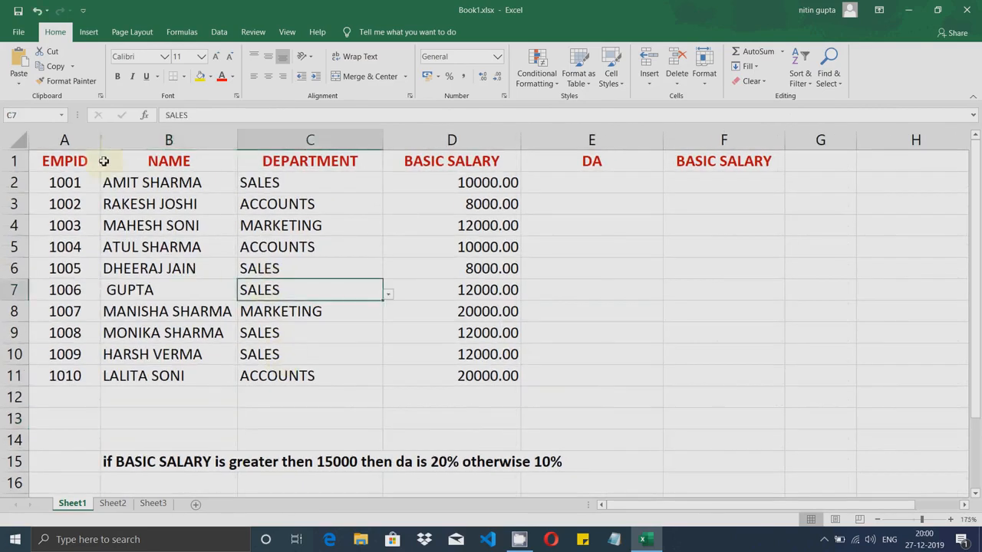
pyautogui.click(79, 159)
pyautogui.click(133, 159)
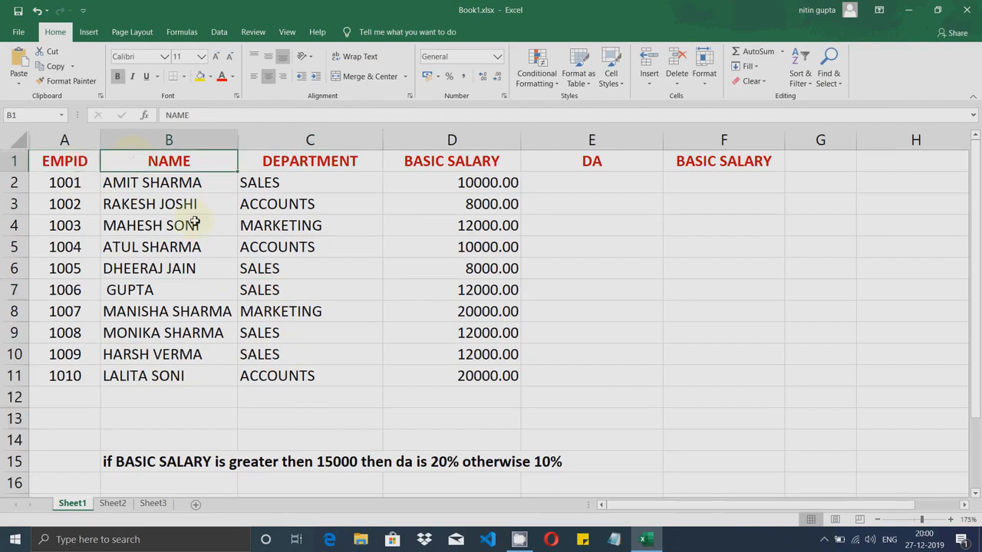
pyautogui.click(295, 166)
pyautogui.click(445, 161)
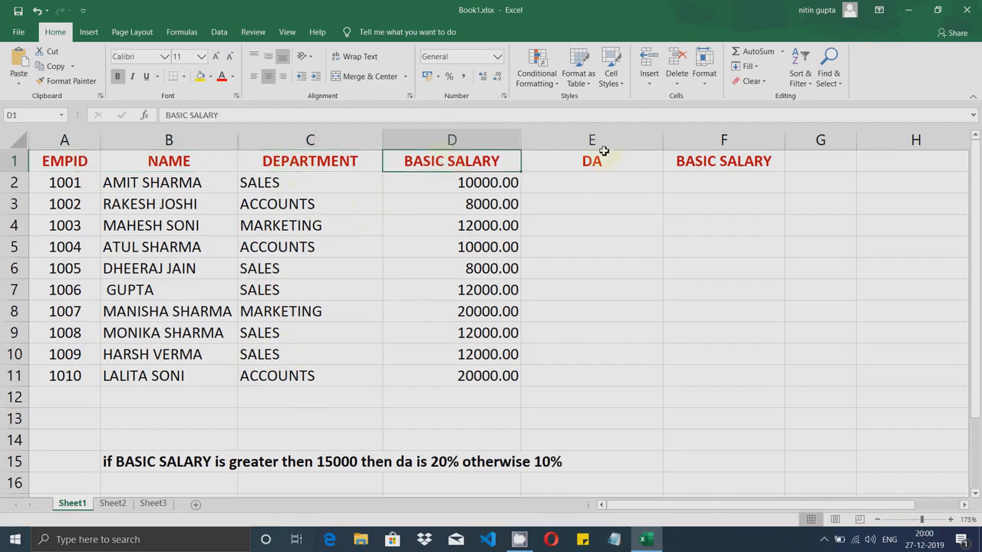
pyautogui.click(604, 162)
# Replace the duplicate BASIC SALARY heading in F1 with NET SALARY, then move to E2
pyautogui.click(708, 164)
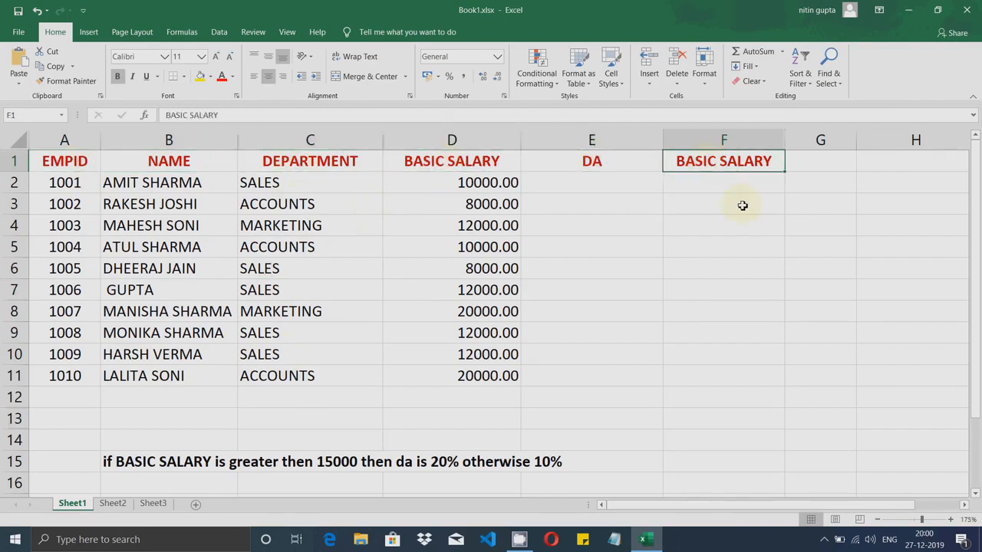
pyautogui.write('ne')
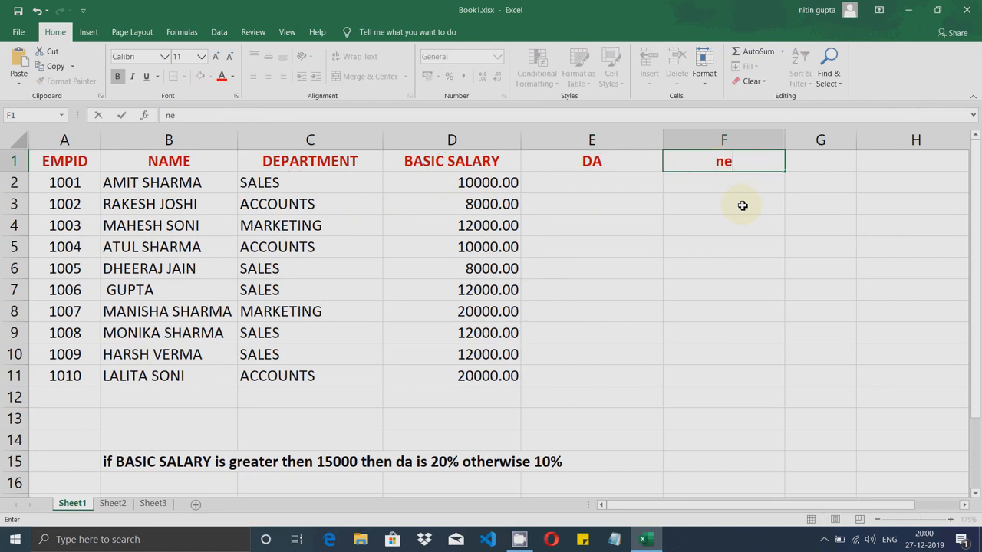
pyautogui.press('BackSpace')
pyautogui.press('BackSpace')
pyautogui.write('NET SALARyY')
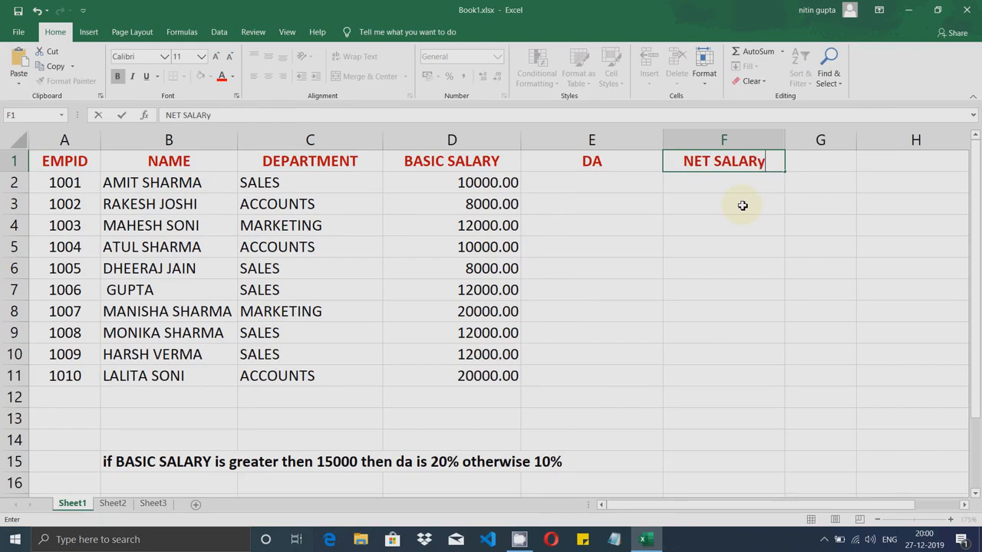
pyautogui.press('BackSpace')
pyautogui.press('BackSpace')
pyautogui.write('Y')
pyautogui.press('Return')
pyautogui.press('Left')
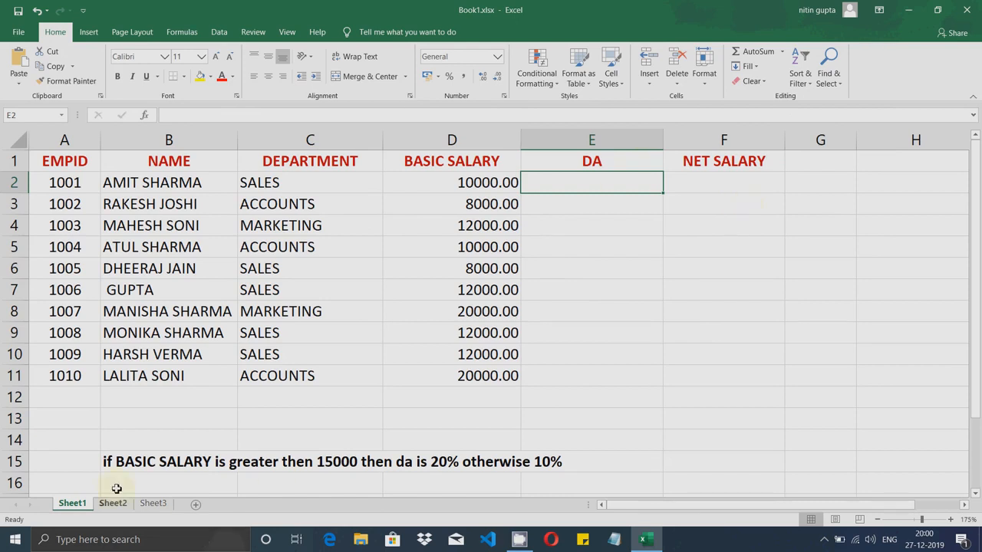
pyautogui.click(128, 461)
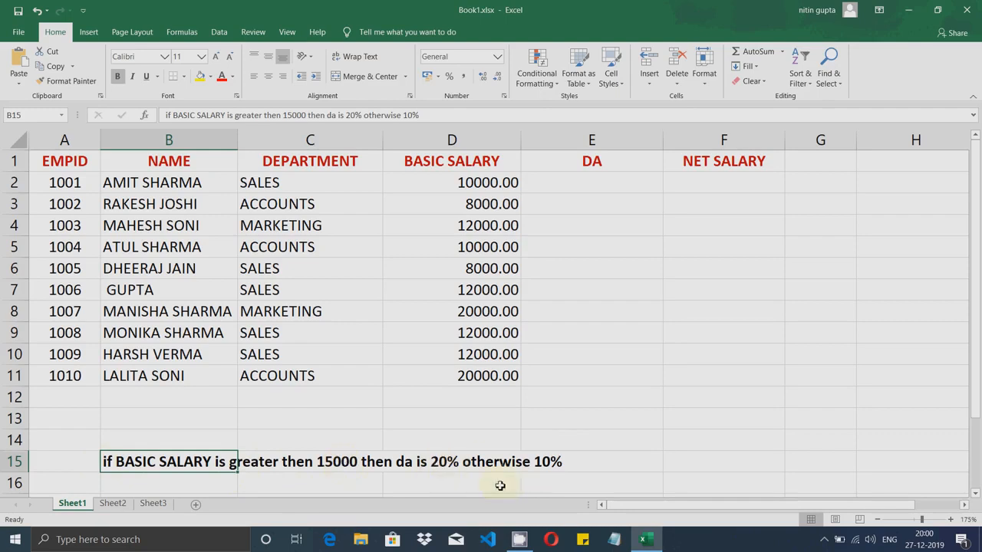
pyautogui.click(471, 461)
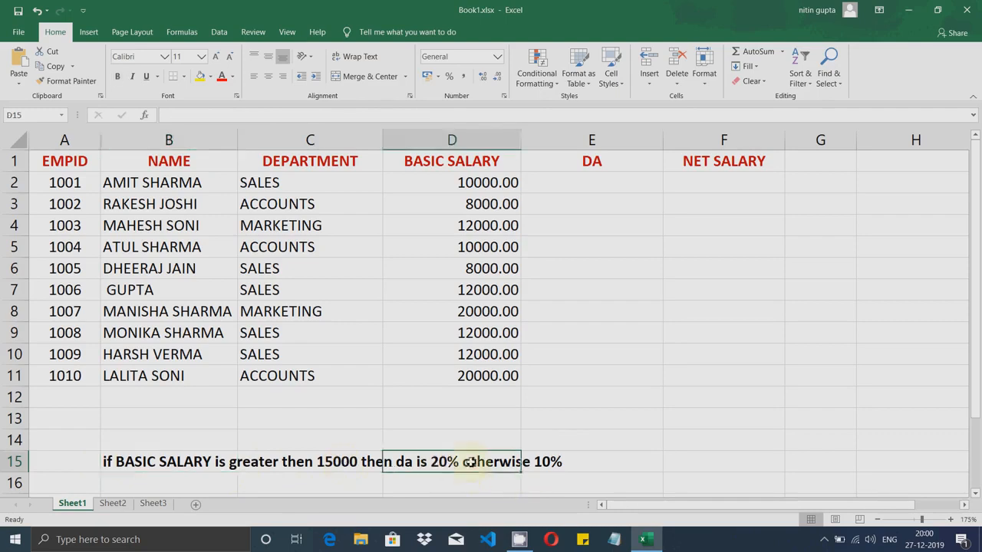
pyautogui.moveTo(481, 184); pyautogui.dragTo(453, 398)
pyautogui.click(342, 465)
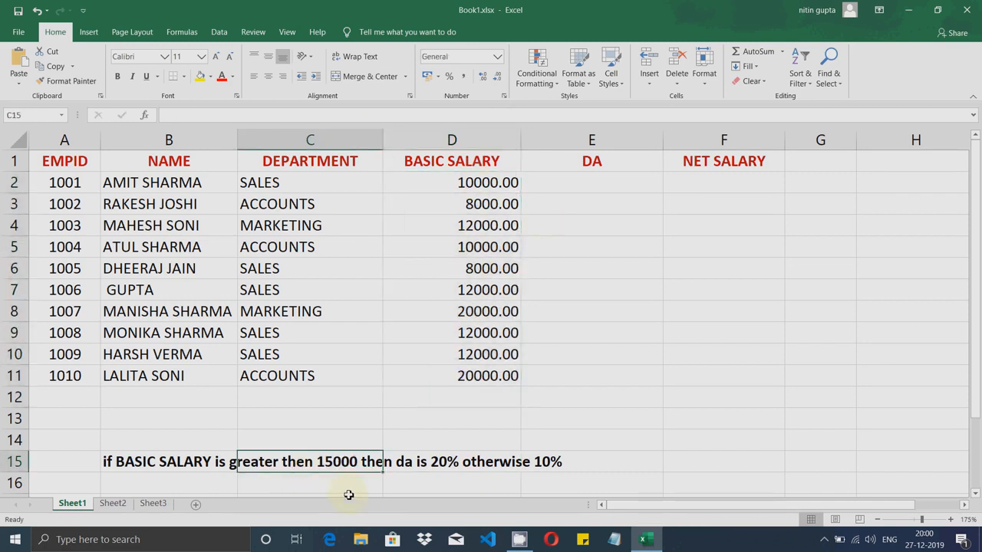
pyautogui.click(447, 460)
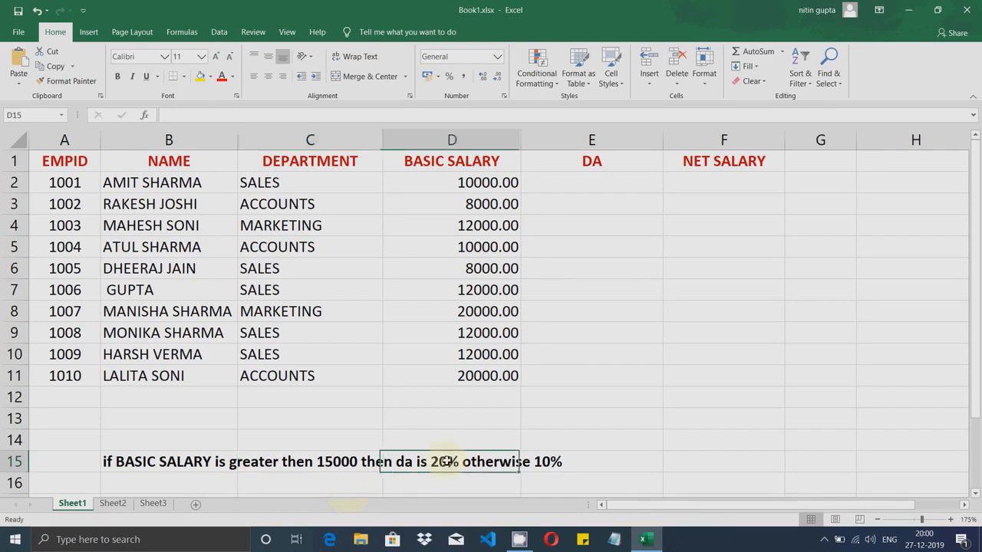
pyautogui.click(447, 484)
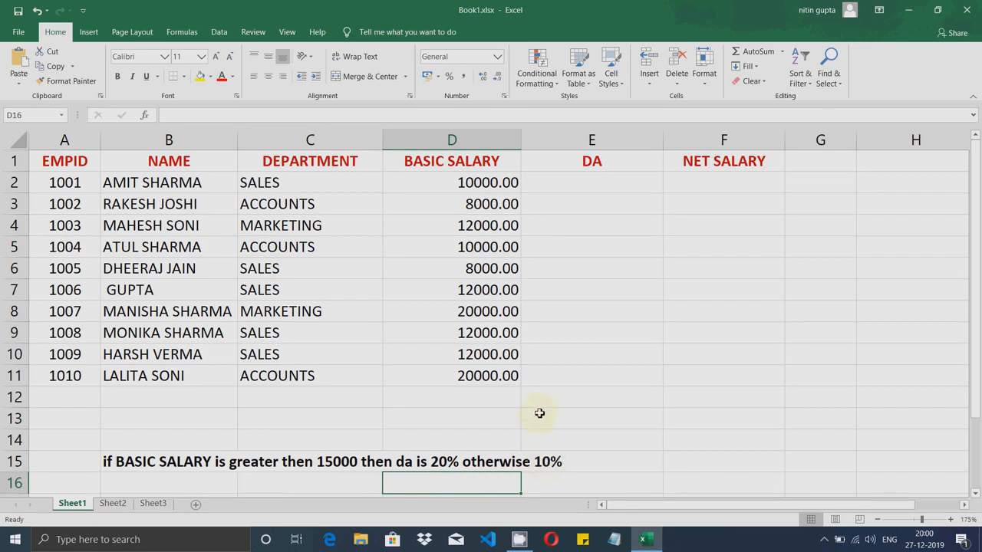
pyautogui.click(598, 184)
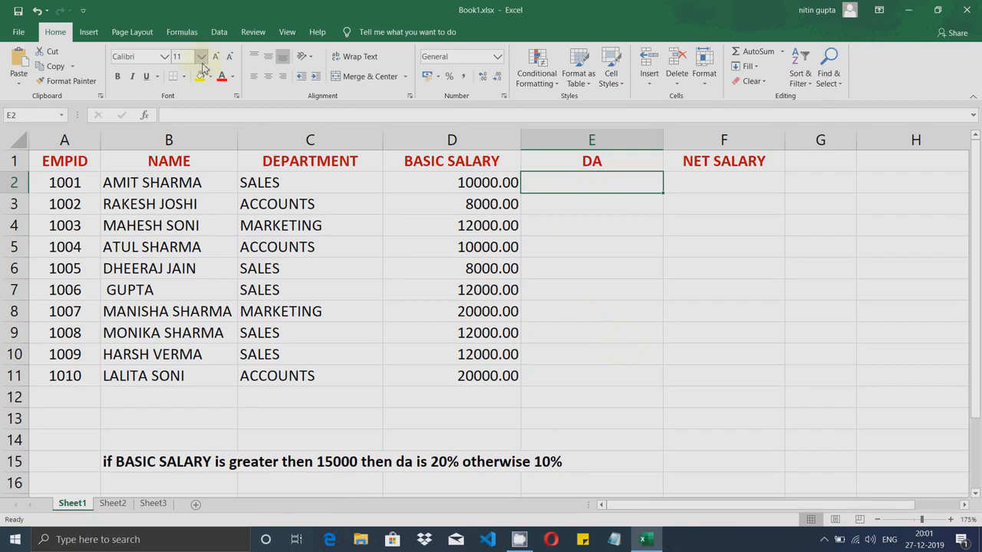
# Show the Formulas tab's Logical function list to pick a function for E2
pyautogui.click(178, 33)
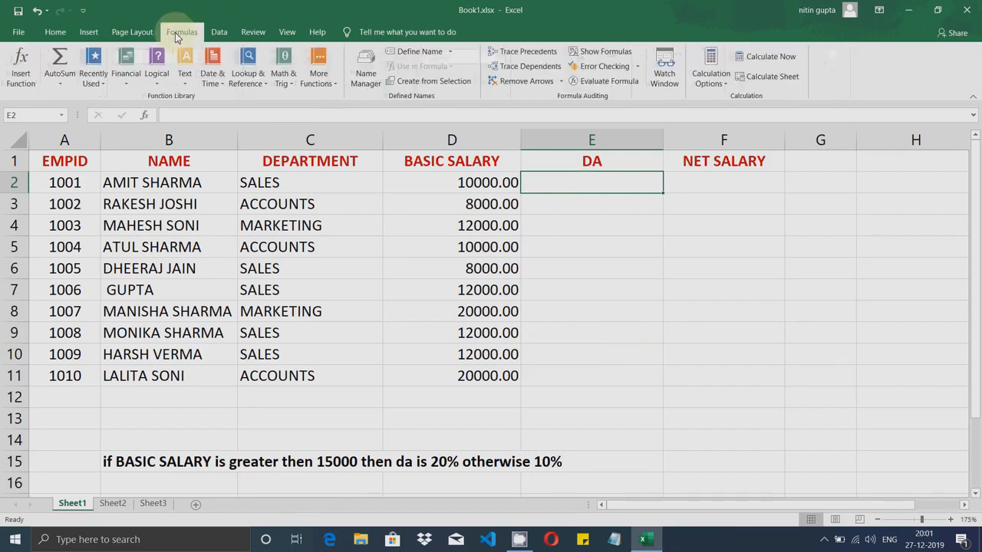
pyautogui.click(156, 86)
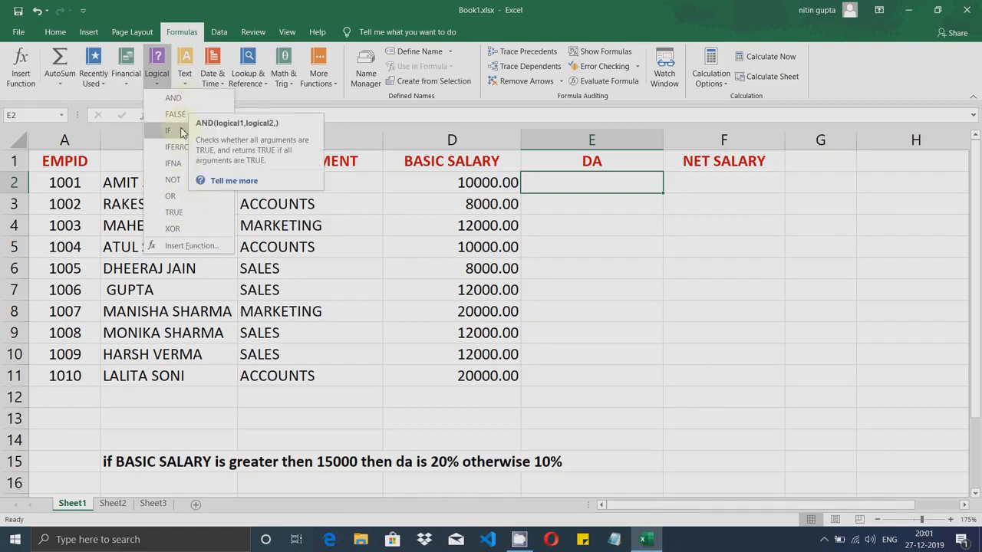
pyautogui.click(176, 133)
# Insert IF into E2 and place its Function Arguments dialog so E2 and the table stay visible
pyautogui.click(175, 133)
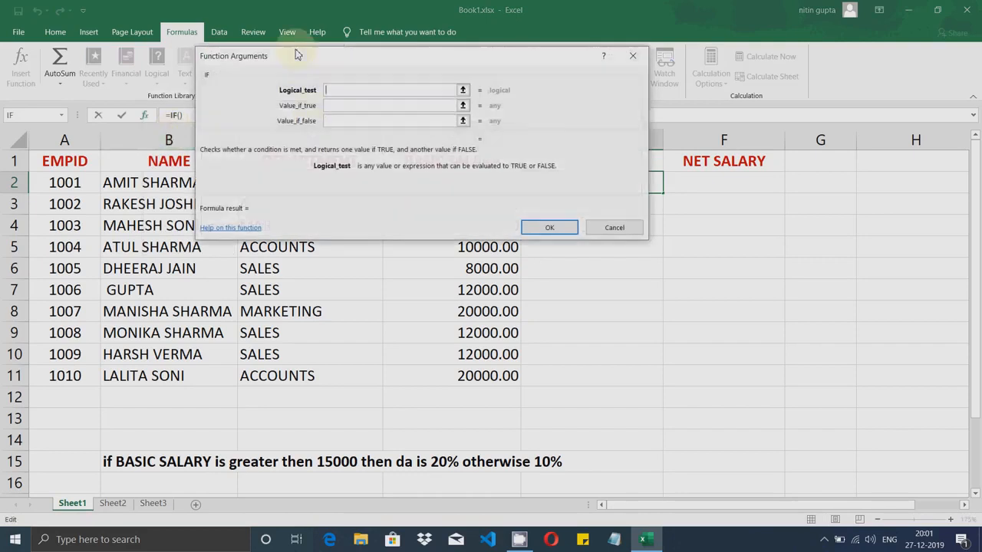
pyautogui.moveTo(297, 55); pyautogui.dragTo(309, 147)
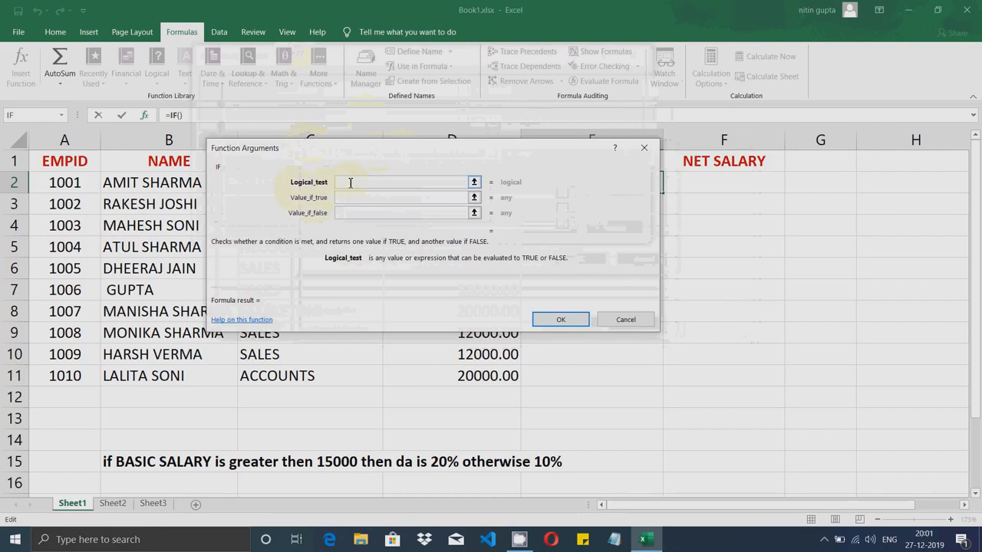
pyautogui.click(354, 182)
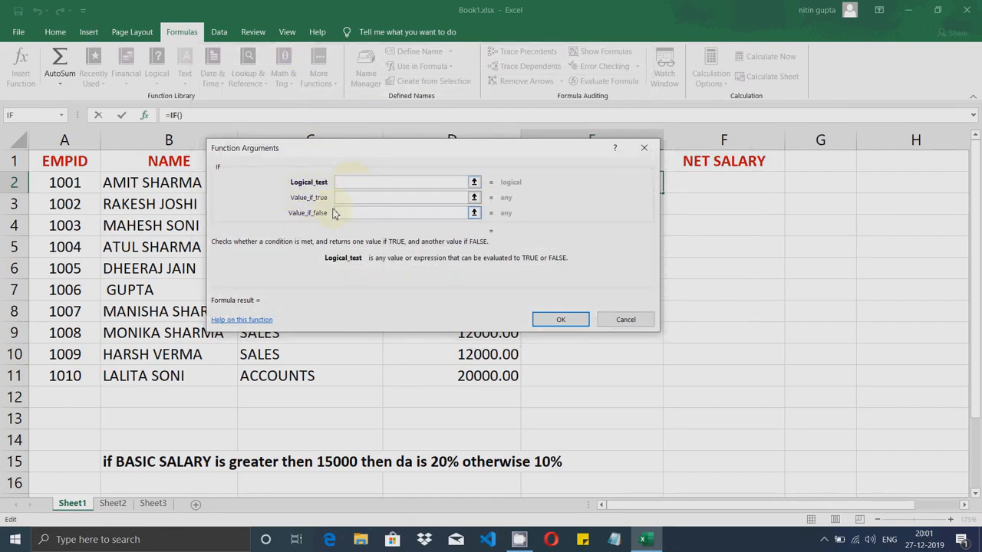
pyautogui.click(358, 198)
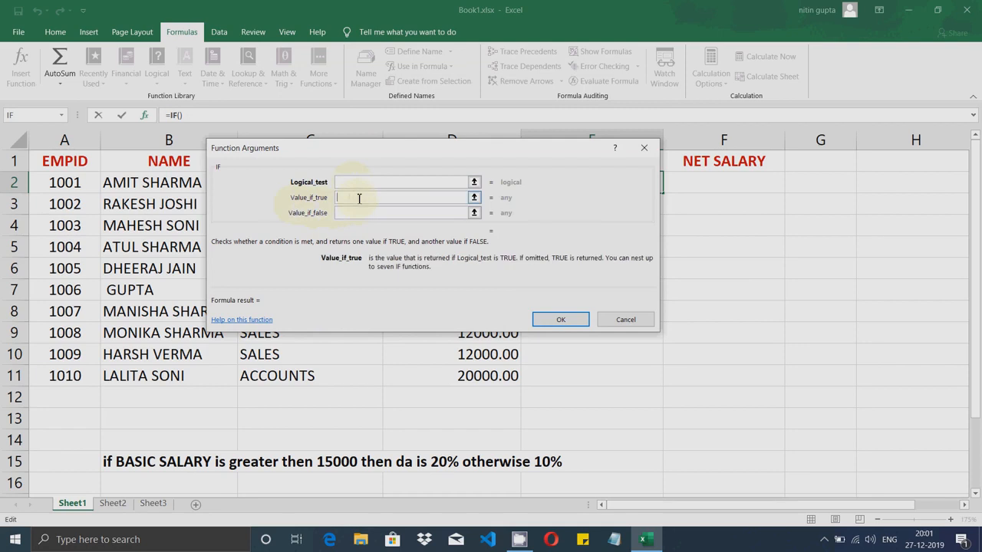
pyautogui.click(358, 184)
pyautogui.click(354, 213)
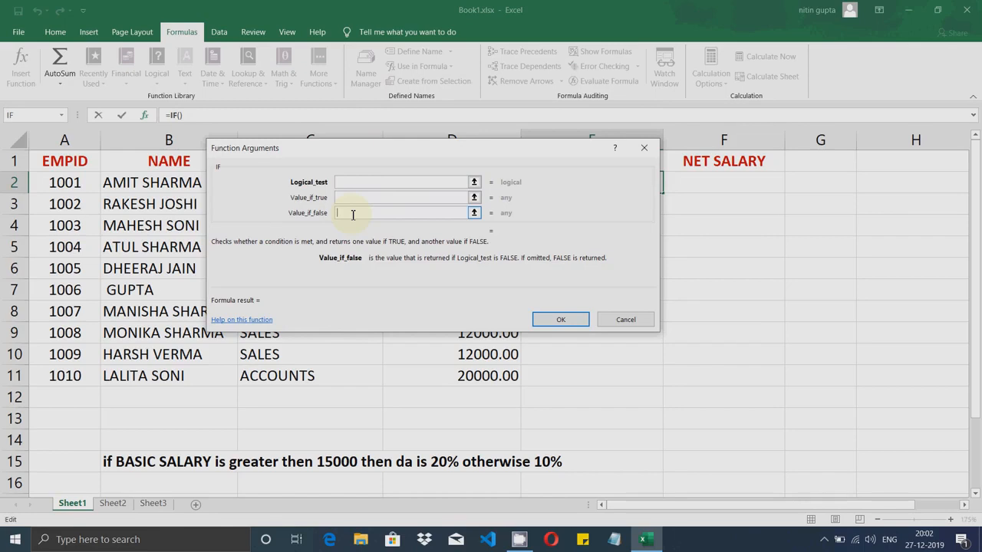
pyautogui.click(357, 181)
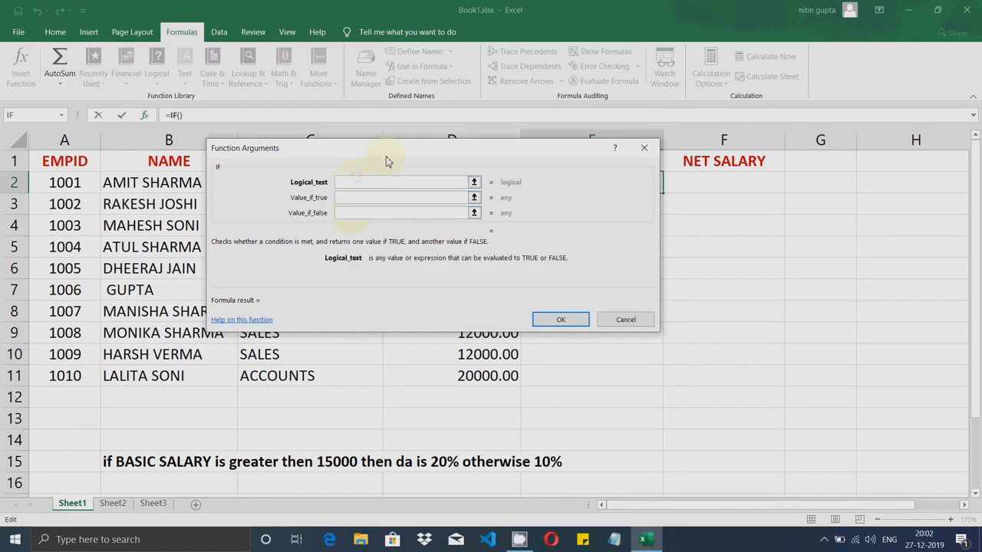
pyautogui.moveTo(407, 170); pyautogui.dragTo(698, 157)
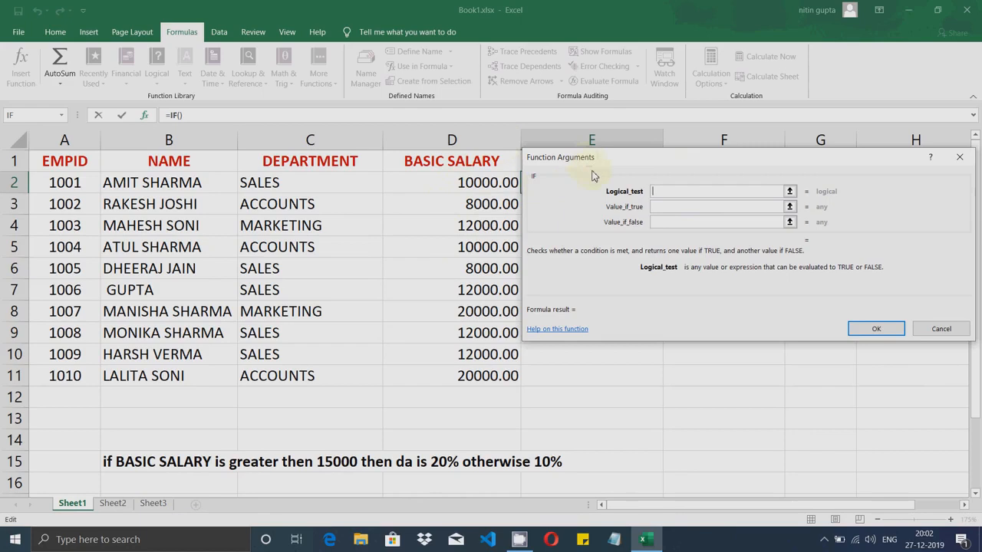
pyautogui.moveTo(589, 161); pyautogui.dragTo(611, 228)
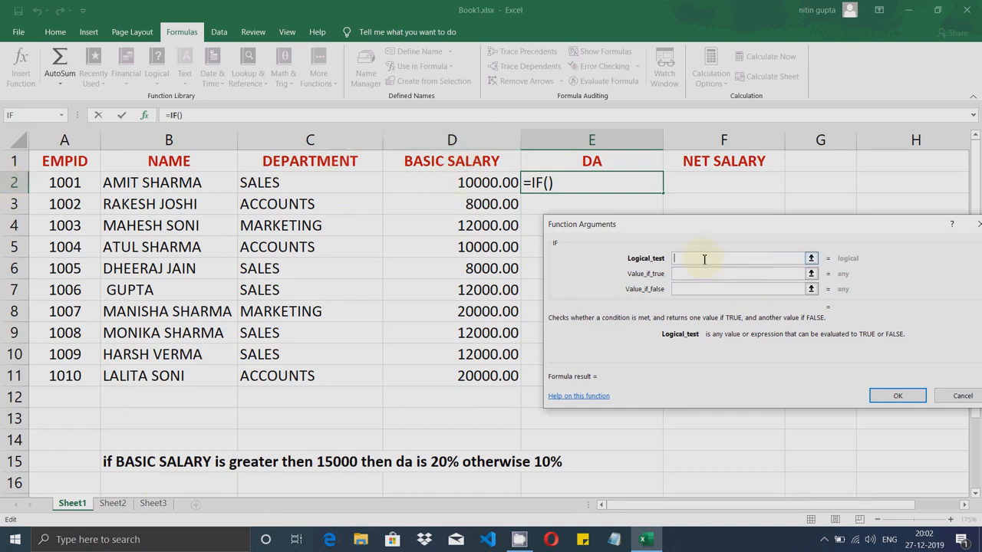
# Enter the IF condition d2>=15000, moving the dialog off the salary data
pyautogui.write('d')
pyautogui.moveTo(688, 233); pyautogui.dragTo(373, 189)
pyautogui.write('2')
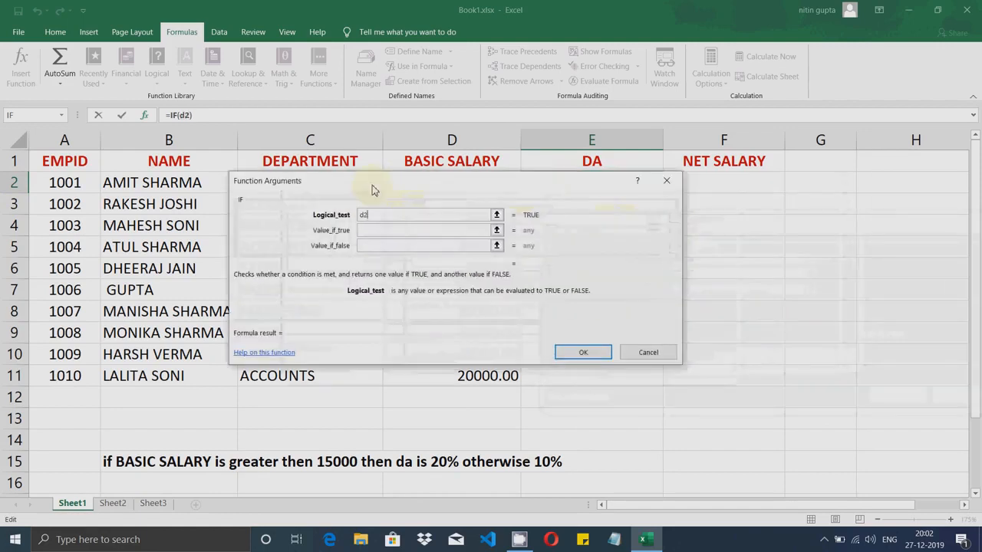
pyautogui.write('>')
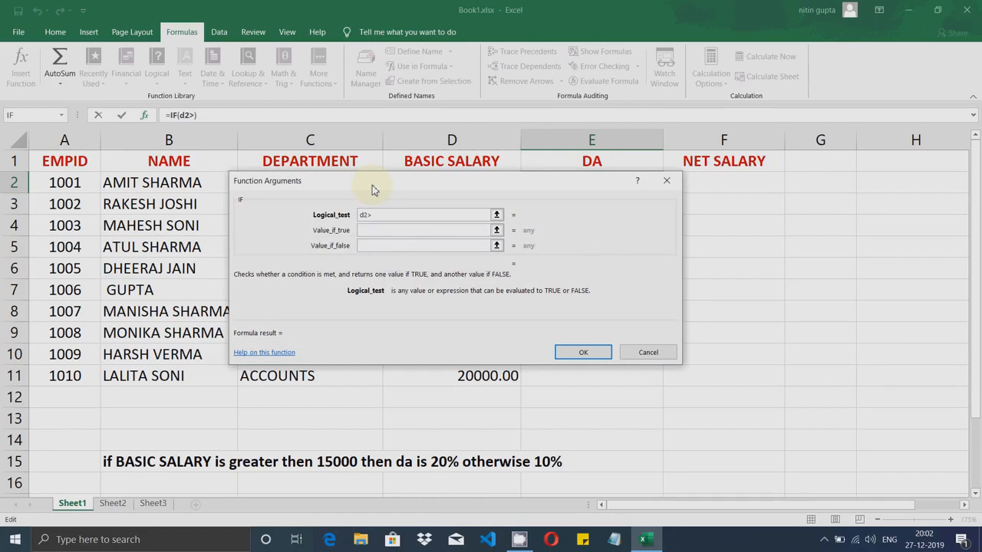
pyautogui.write('=15000')
pyautogui.moveTo(372, 185); pyautogui.dragTo(526, 246)
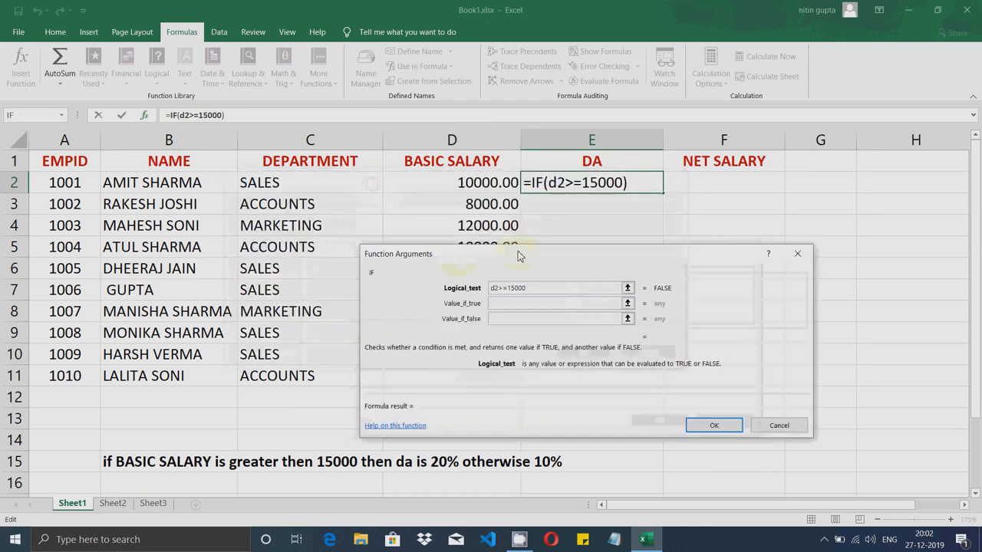
# Set d2*20% if true and d2*10% if false, confirm, and retry after the validation error
pyautogui.click(528, 292)
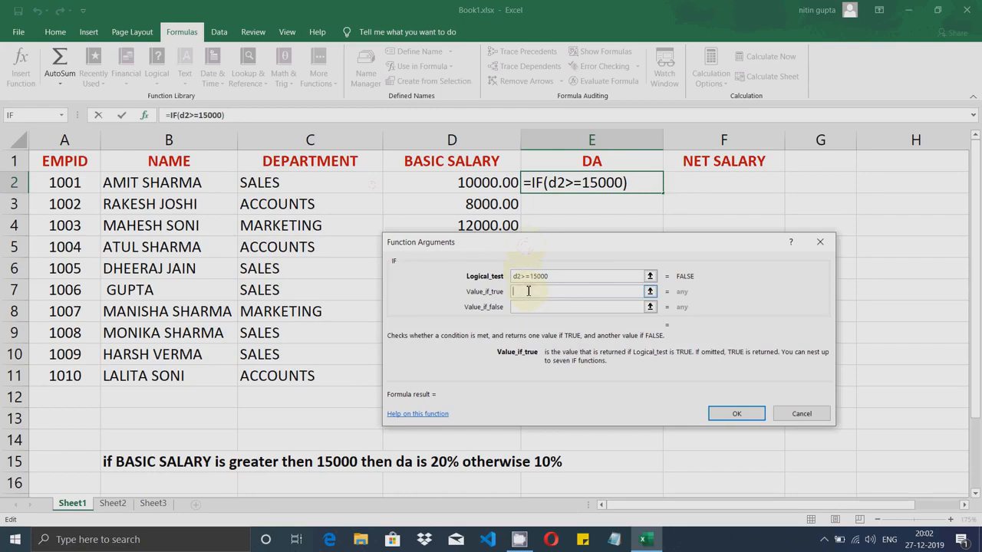
pyautogui.write('d2')
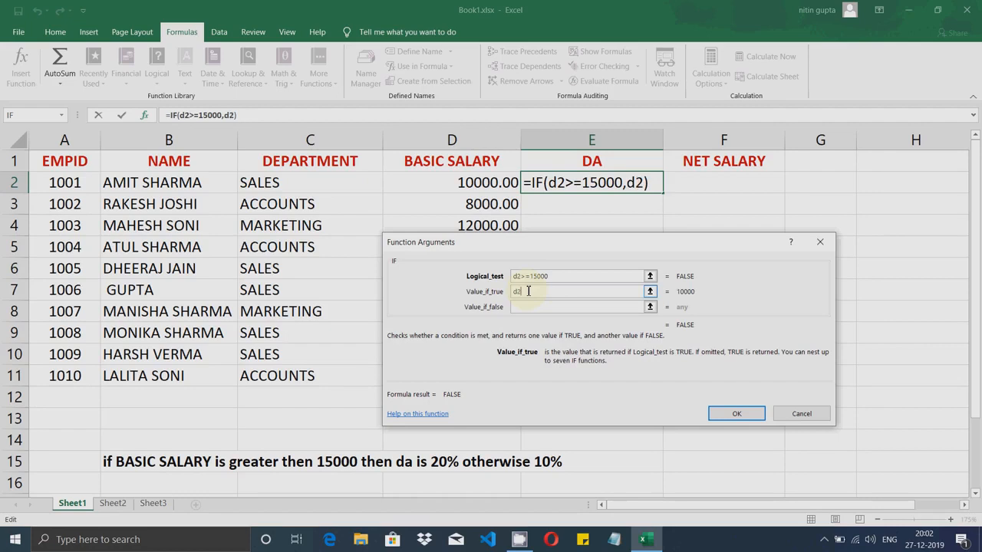
pyautogui.write('*20')
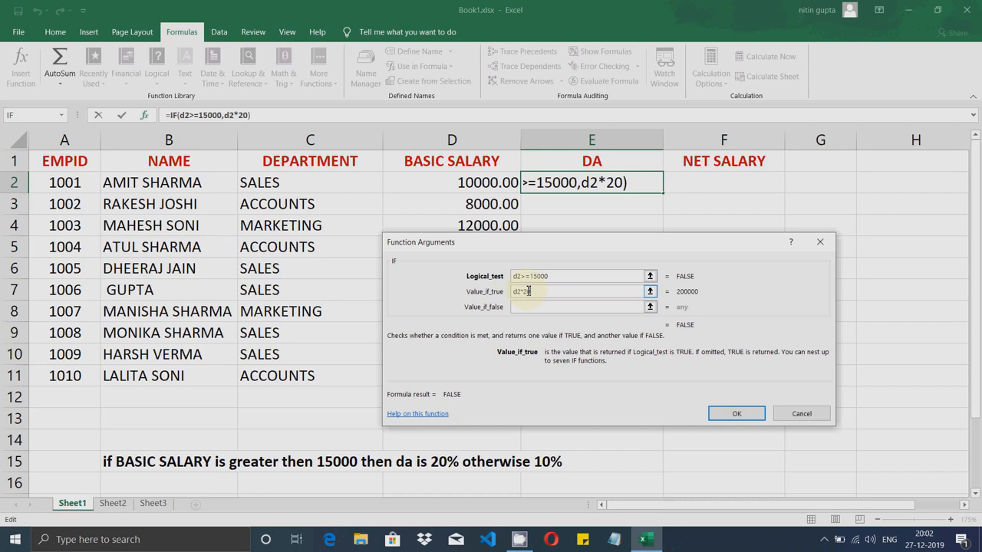
pyautogui.write('%')
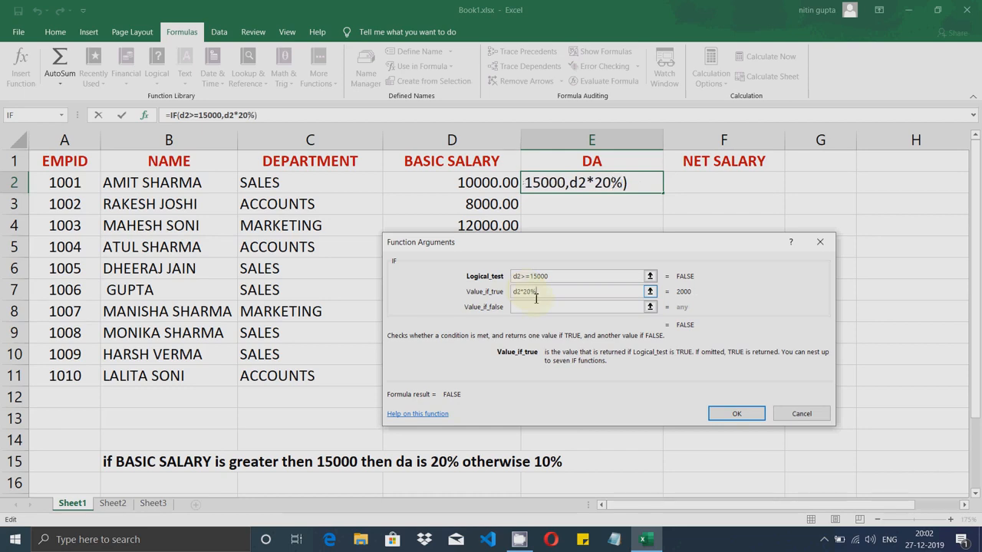
pyautogui.click(537, 308)
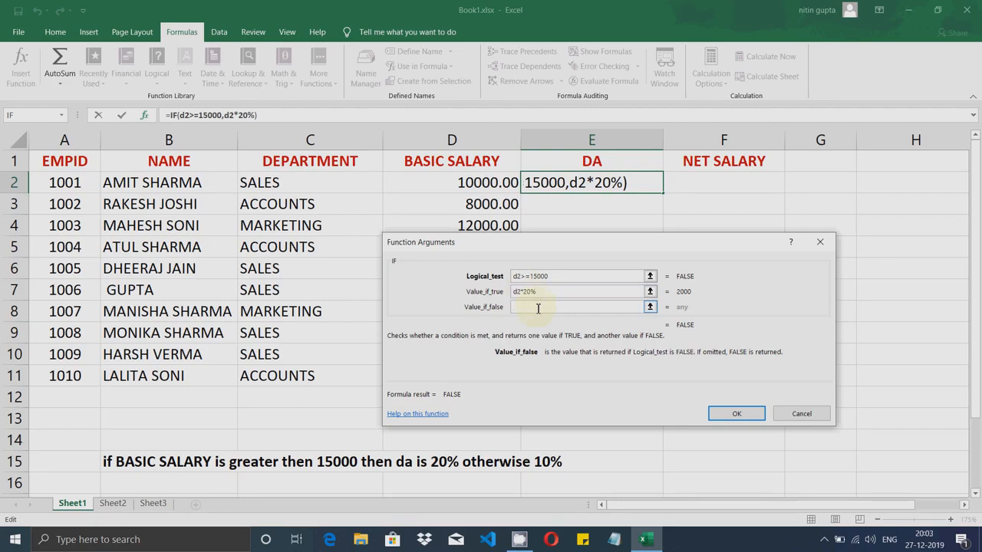
pyautogui.write('d')
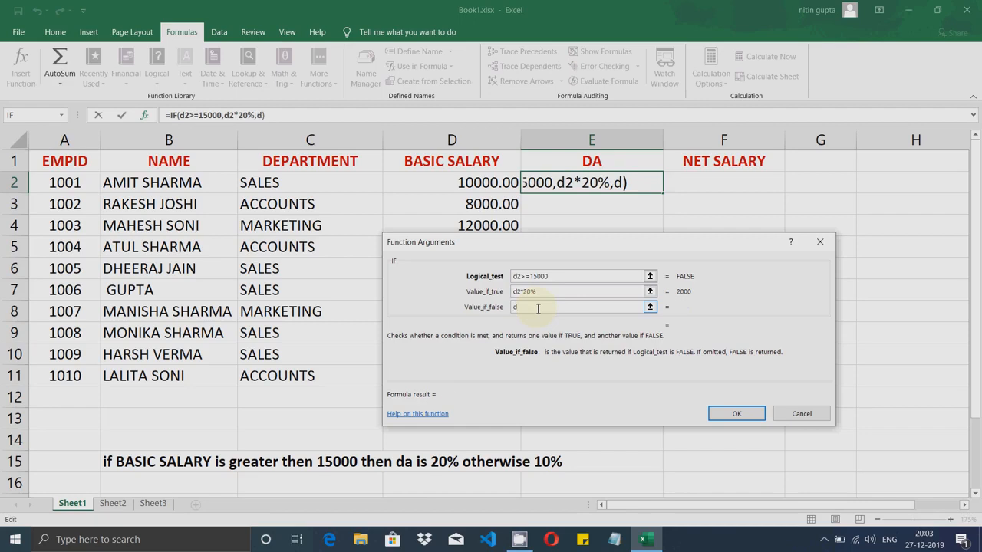
pyautogui.write('2*')
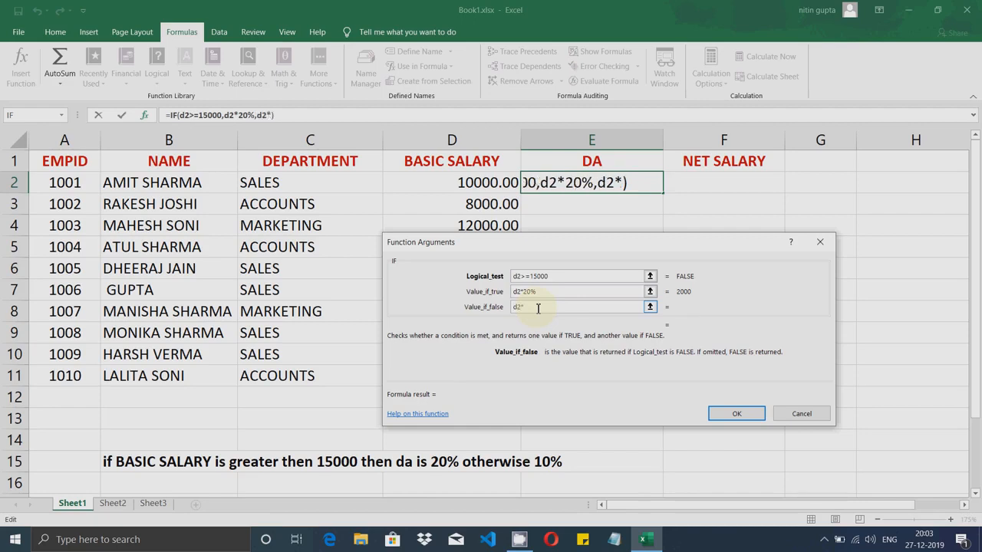
pyautogui.write('10%')
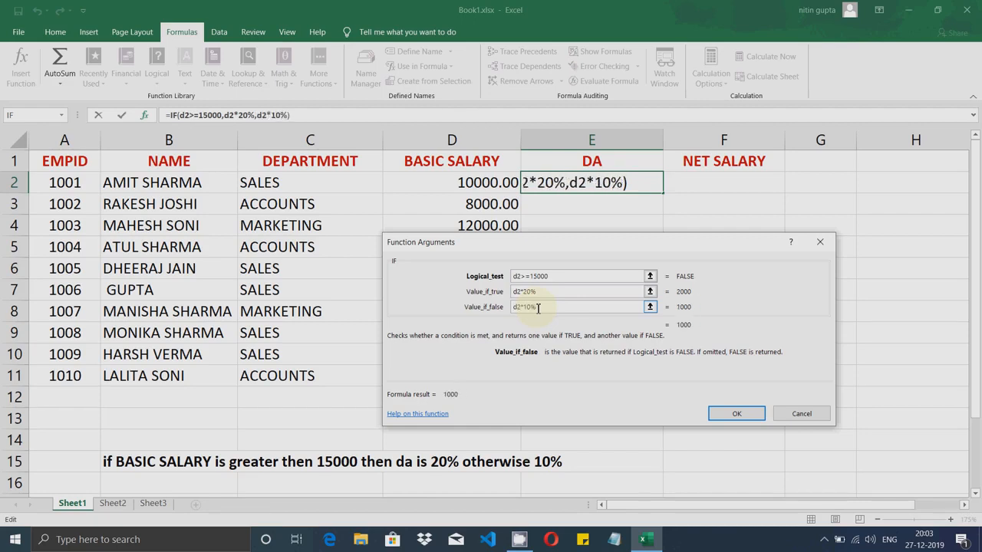
pyautogui.click(556, 292)
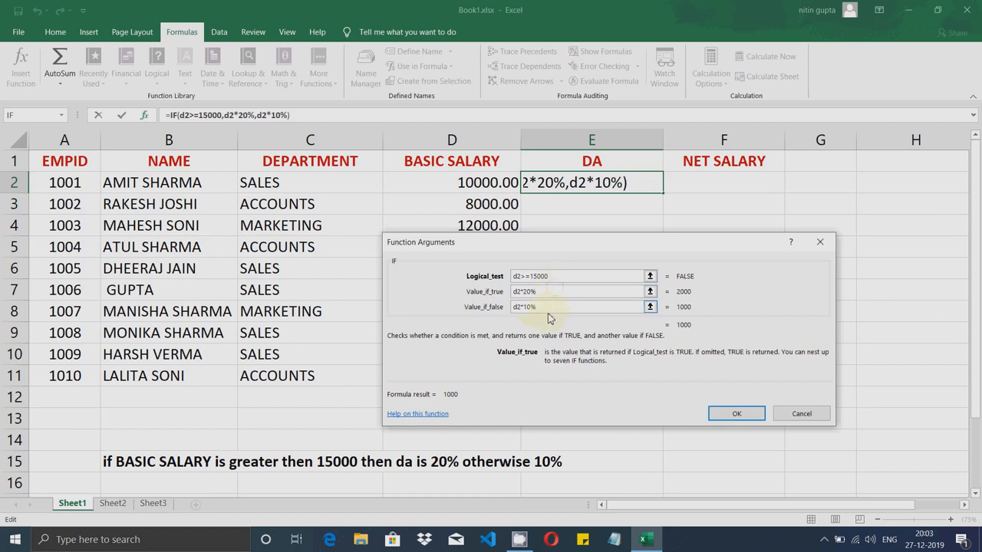
pyautogui.click(549, 308)
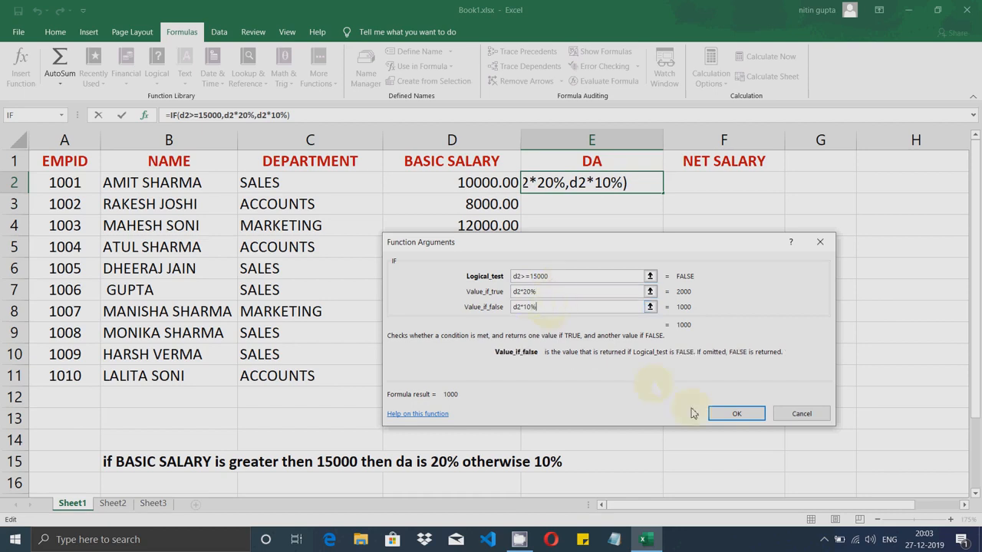
pyautogui.click(736, 414)
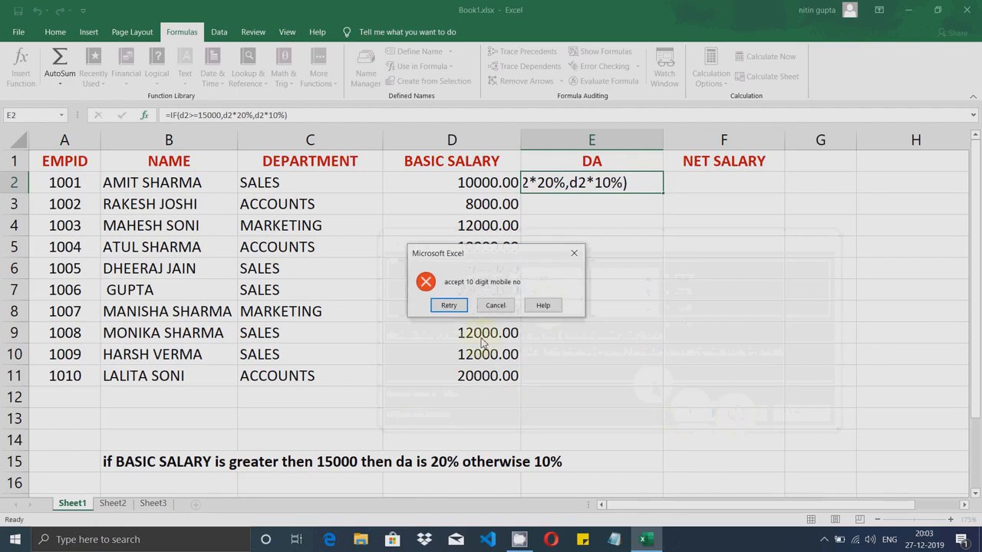
pyautogui.click(448, 306)
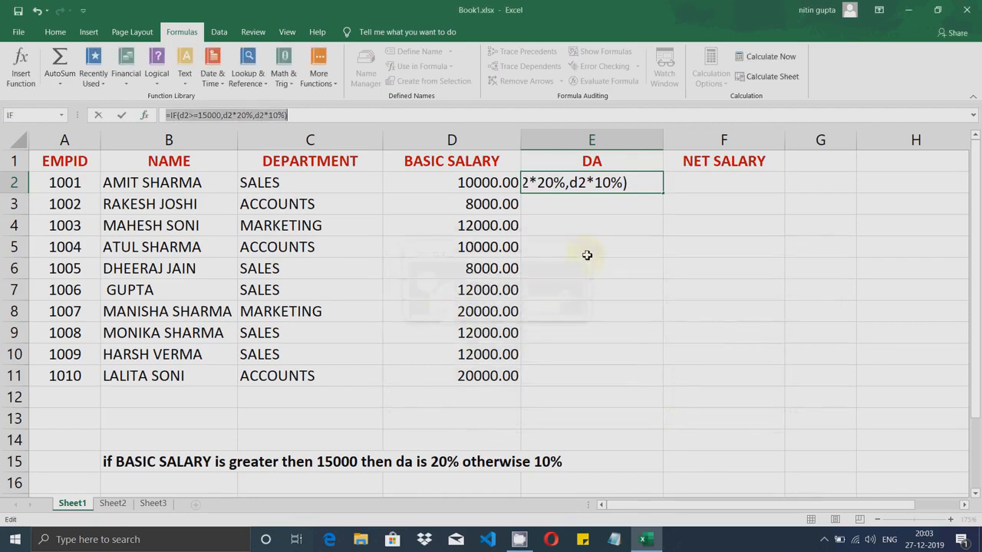
# Cancel the rejected entry and clear all data validation from E2:E11, then select E2
pyautogui.press('Escape')
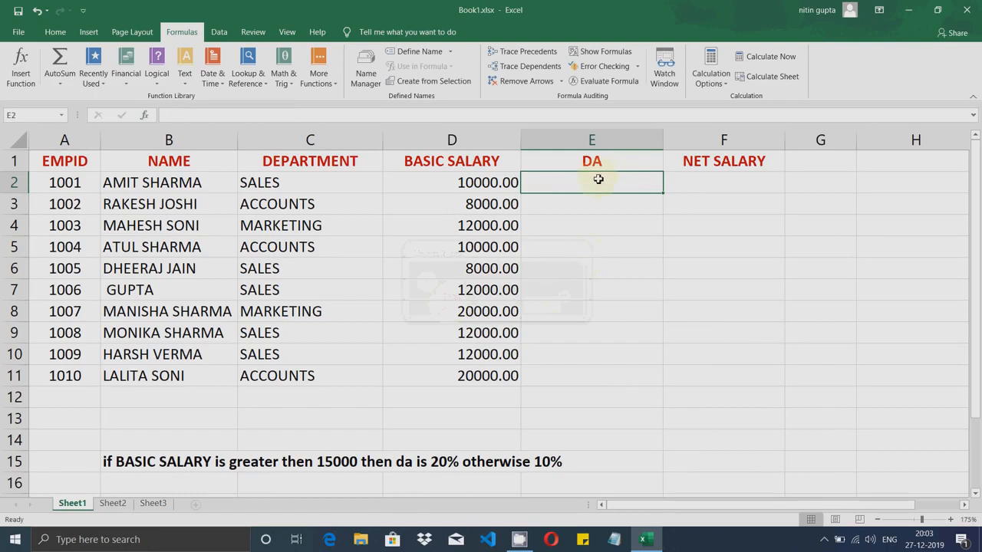
pyautogui.moveTo(587, 182); pyautogui.dragTo(592, 378)
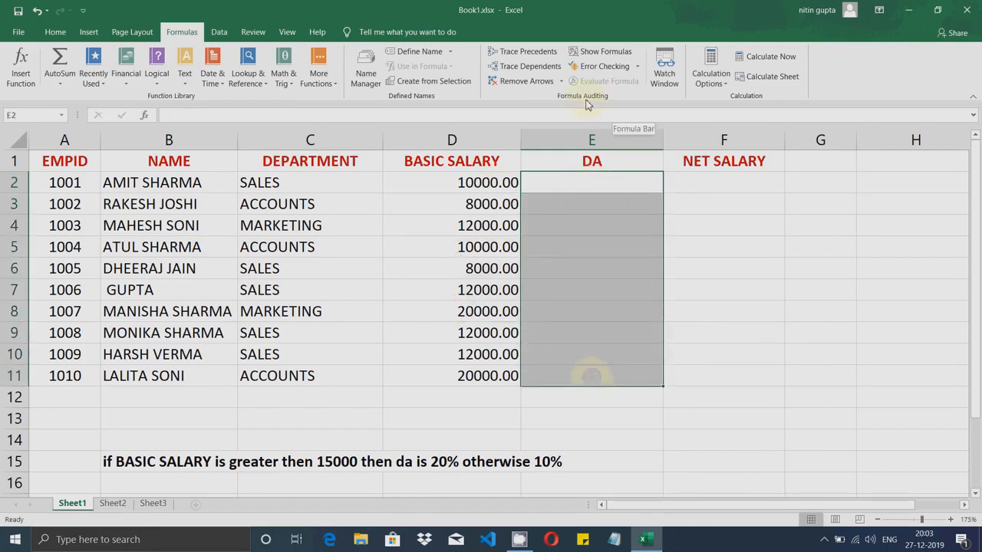
pyautogui.click(219, 32)
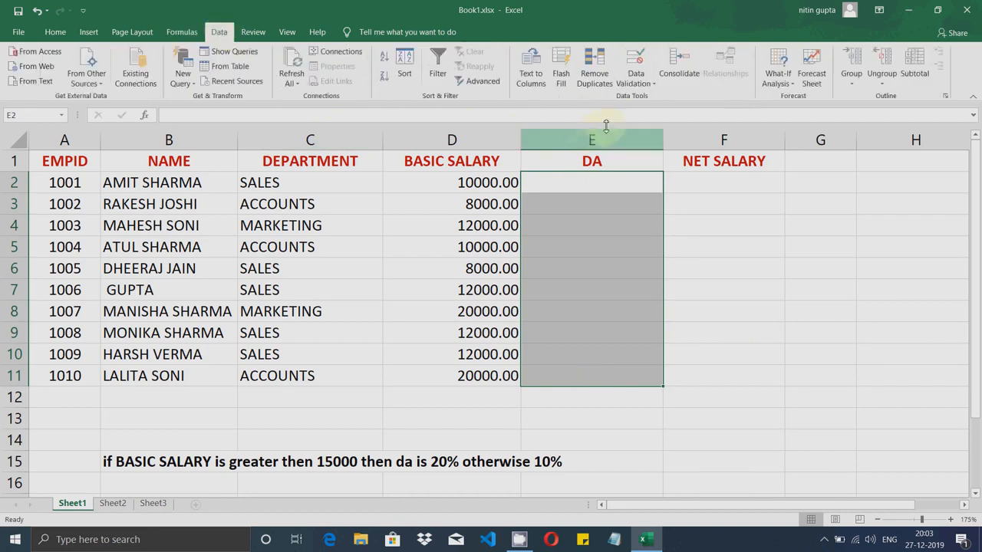
pyautogui.click(636, 79)
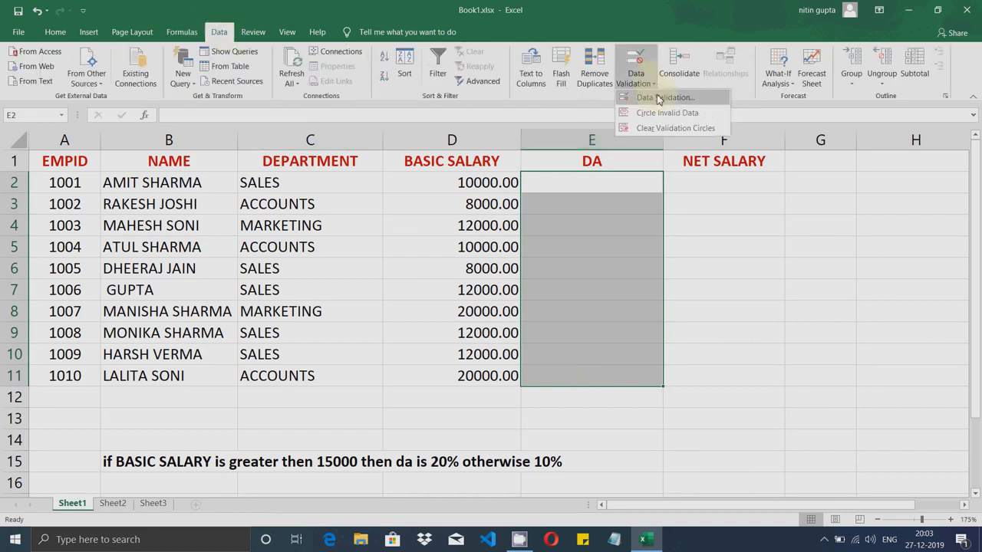
pyautogui.click(658, 98)
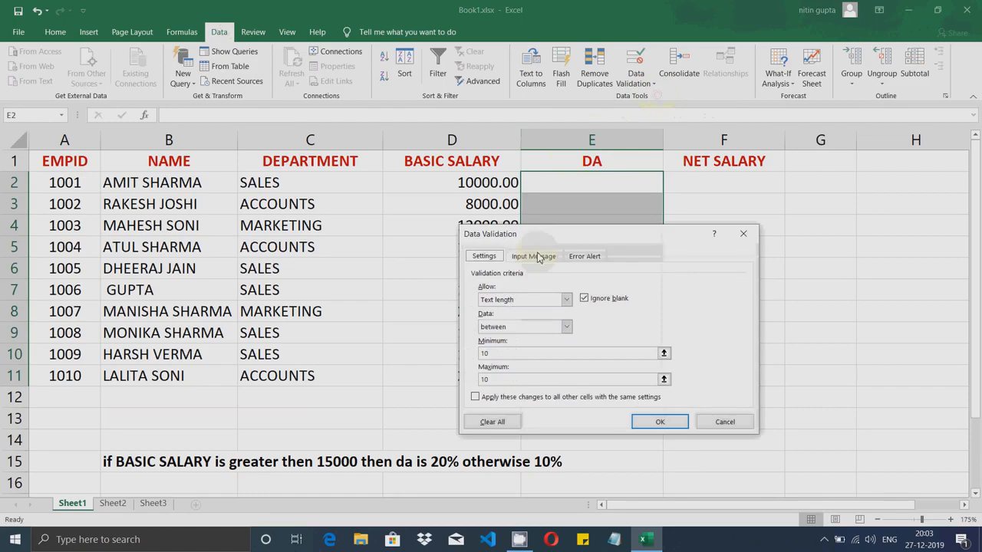
pyautogui.click(495, 424)
pyautogui.click(660, 421)
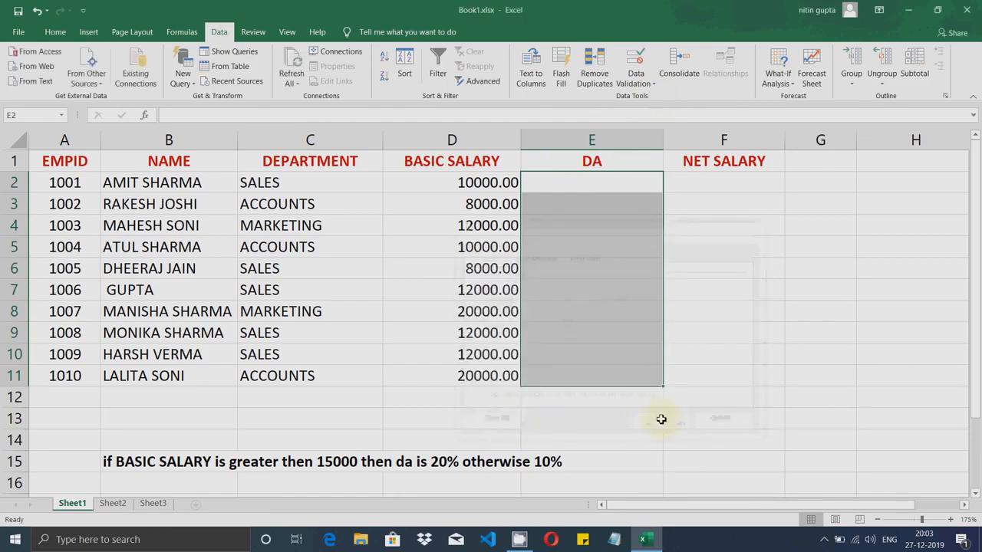
pyautogui.click(573, 185)
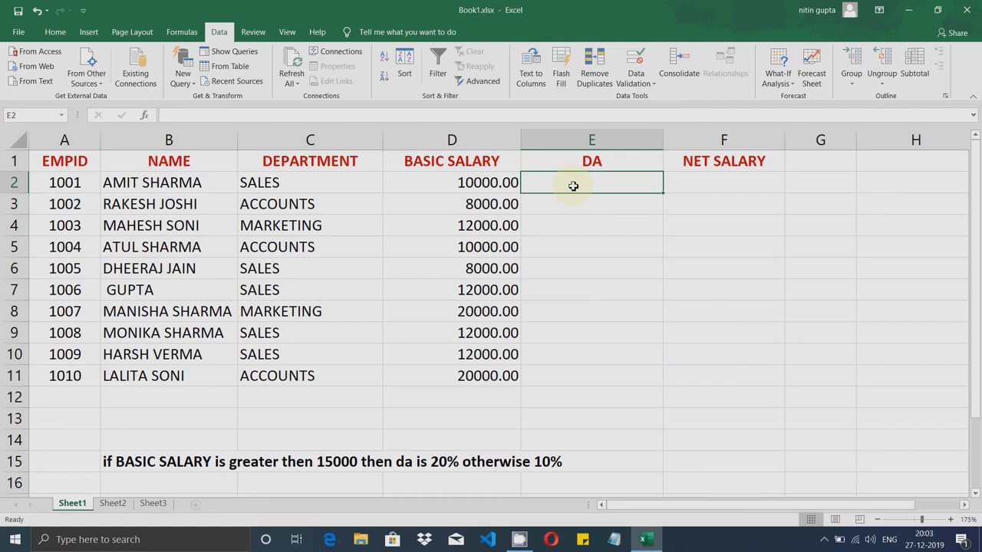
# Type =if(d2>=15000,d2*20%,d2*10%) into E2, giving a DA of 1000
pyautogui.write('=')
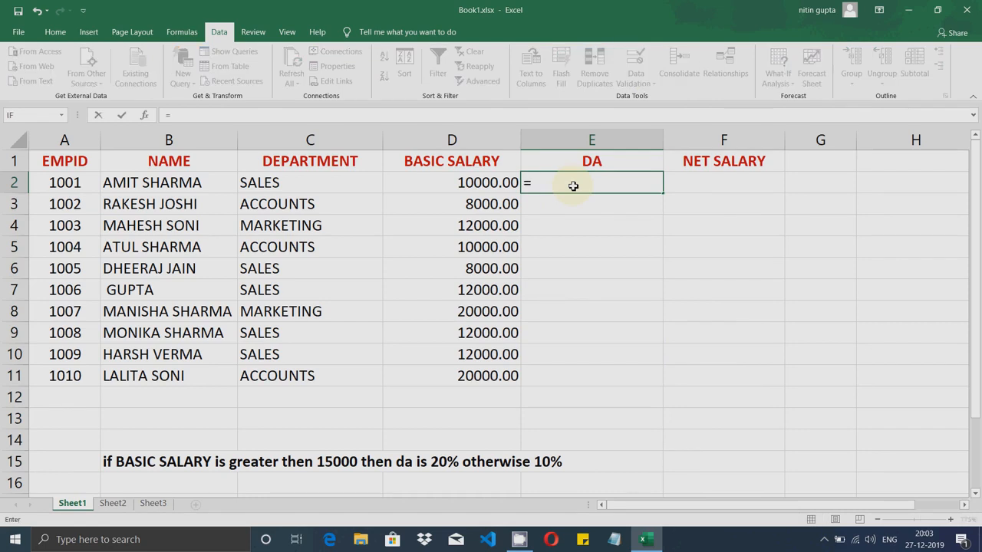
pyautogui.write('if')
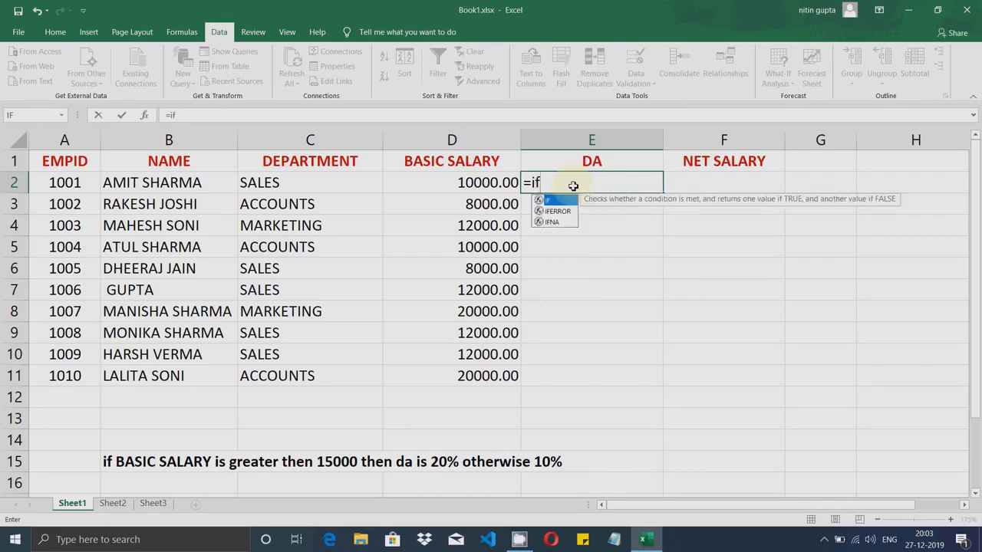
pyautogui.write('(')
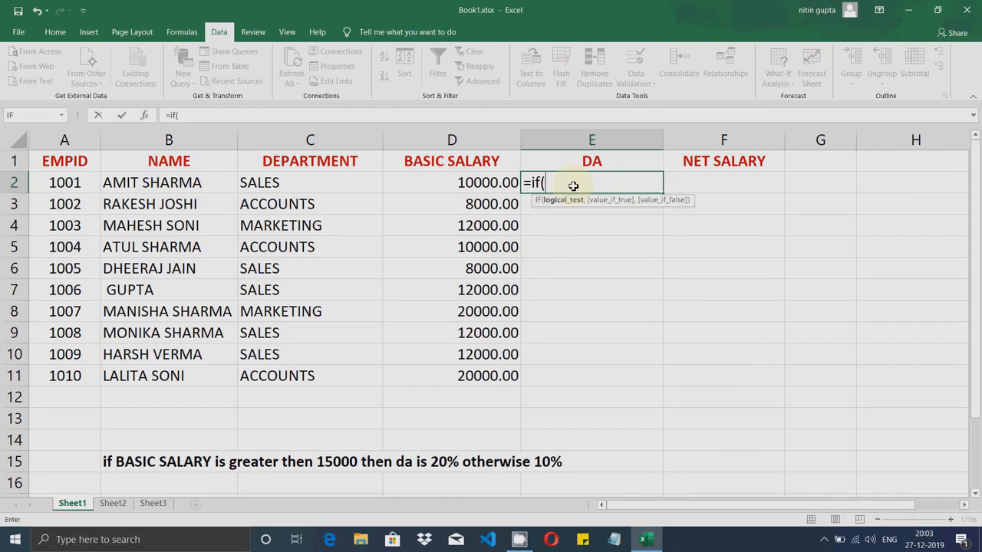
pyautogui.write('d2')
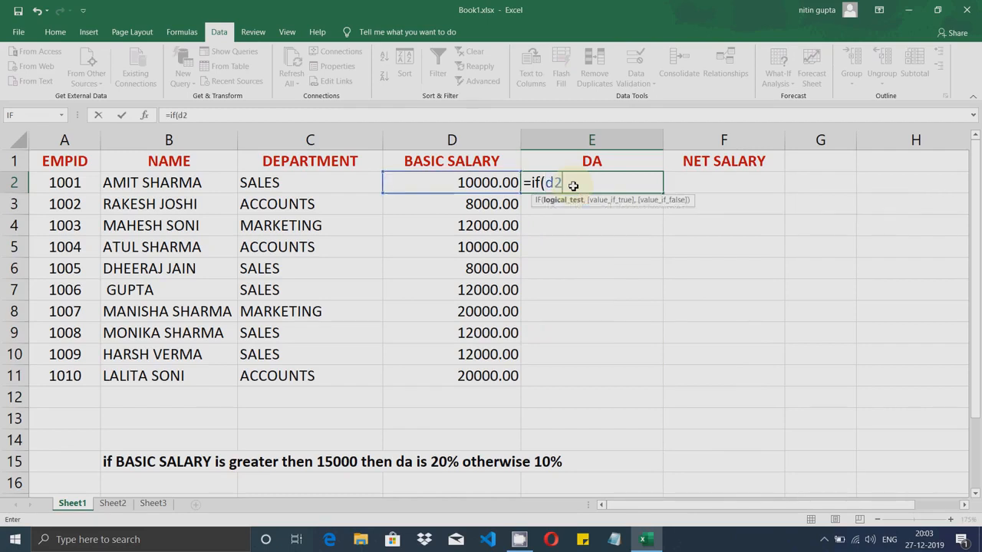
pyautogui.write('>')
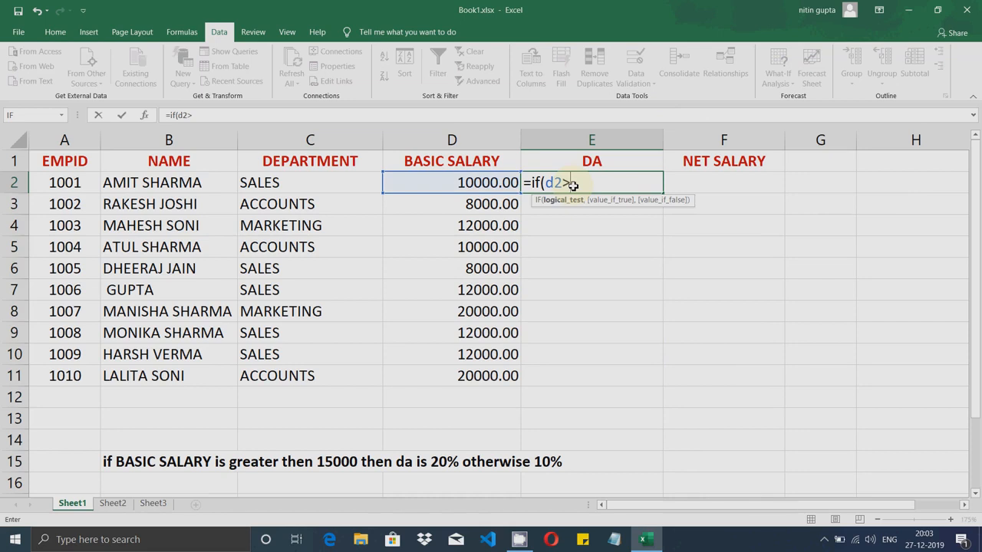
pyautogui.write('=15000')
pyautogui.write(',')
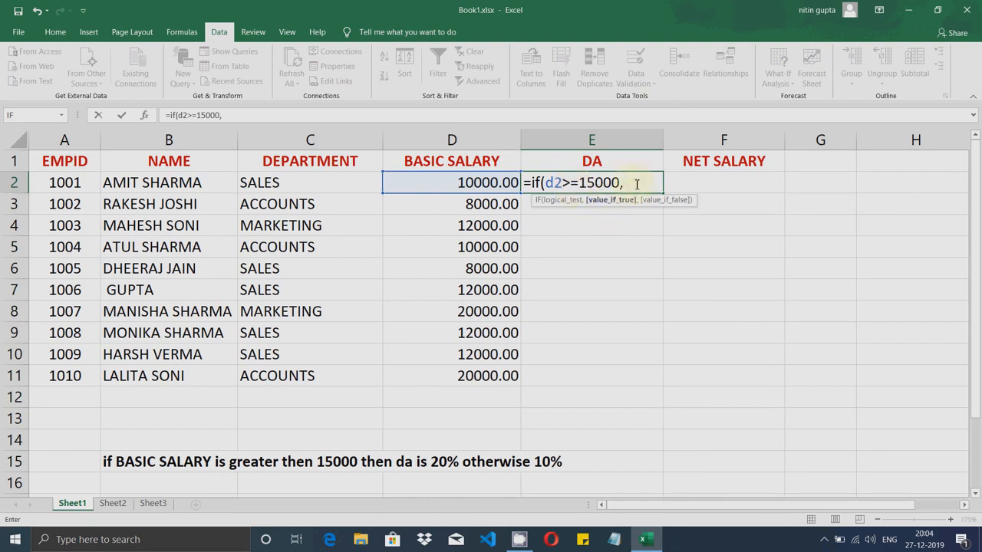
pyautogui.write('d')
pyautogui.write('2')
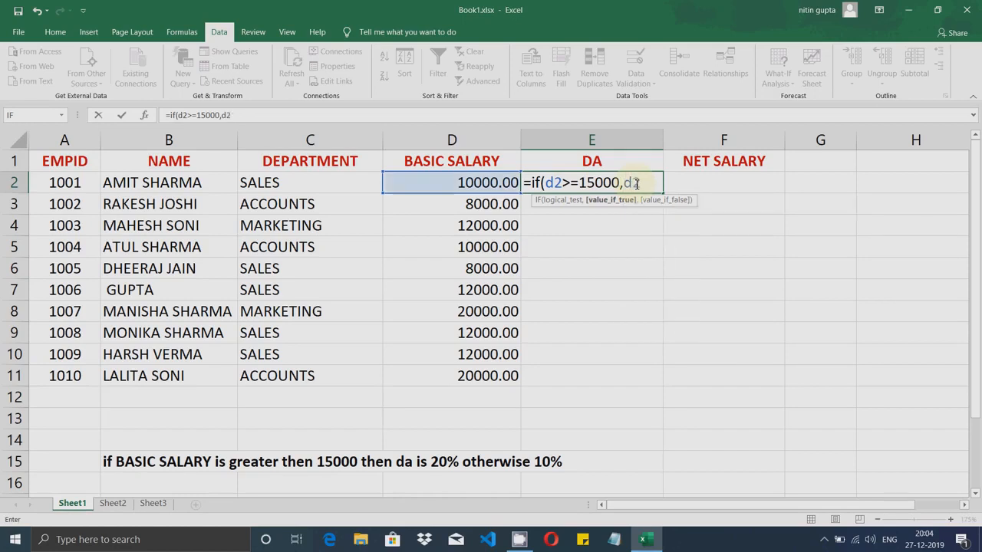
pyautogui.write('*20%')
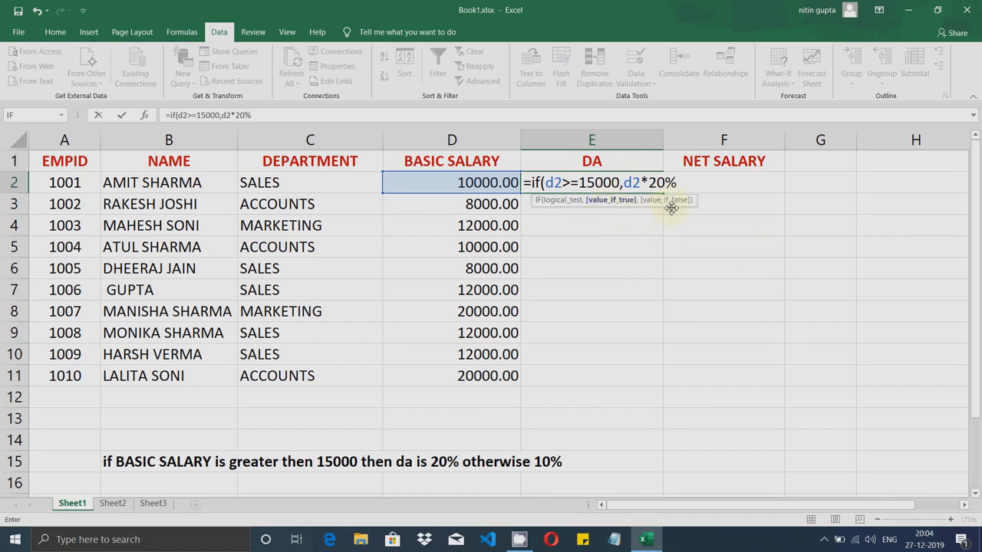
pyautogui.write(',')
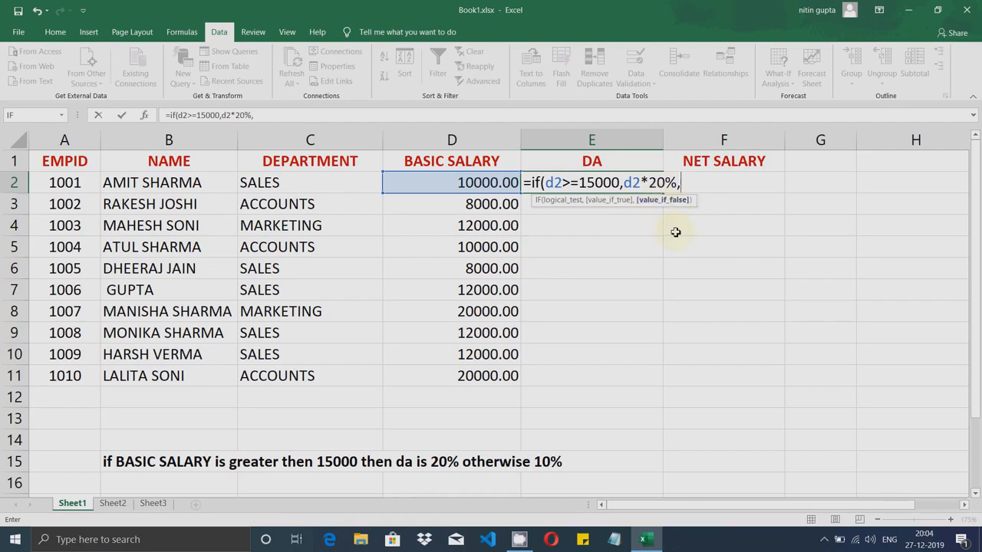
pyautogui.write('d2')
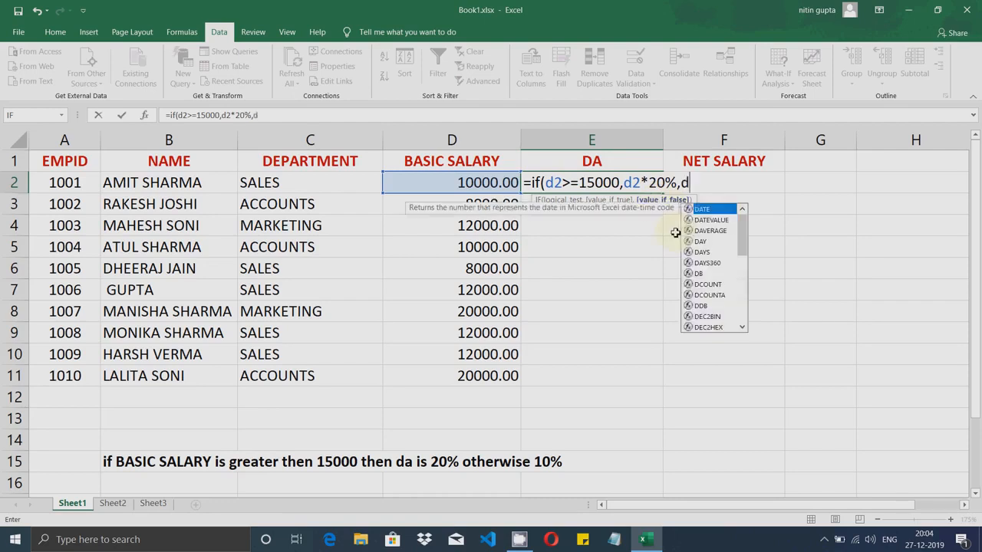
pyautogui.write('*')
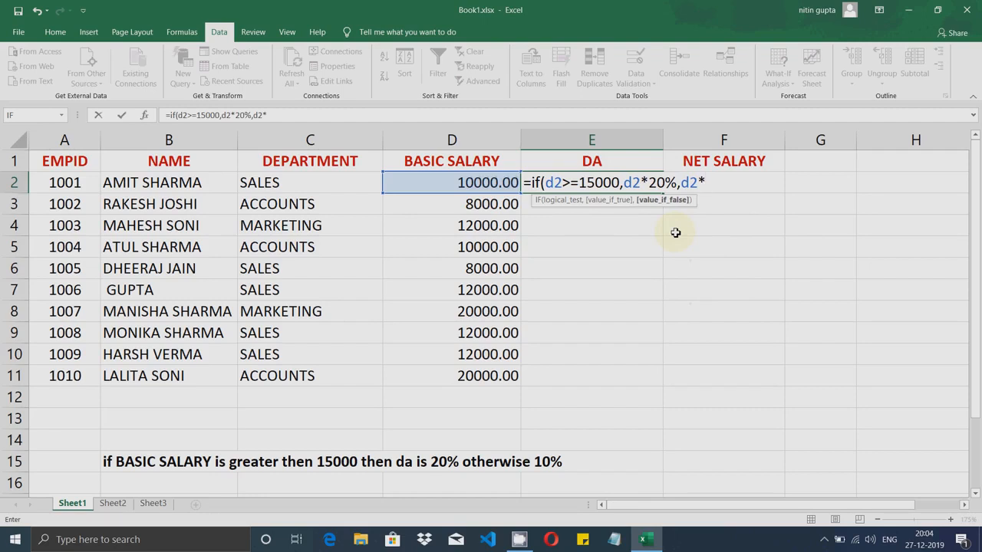
pyautogui.write('10%')
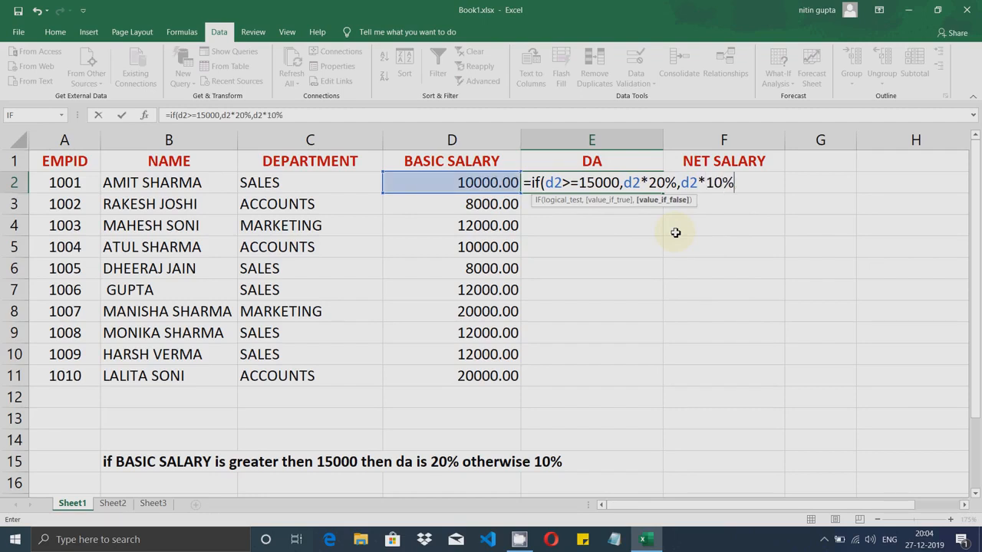
pyautogui.write(')')
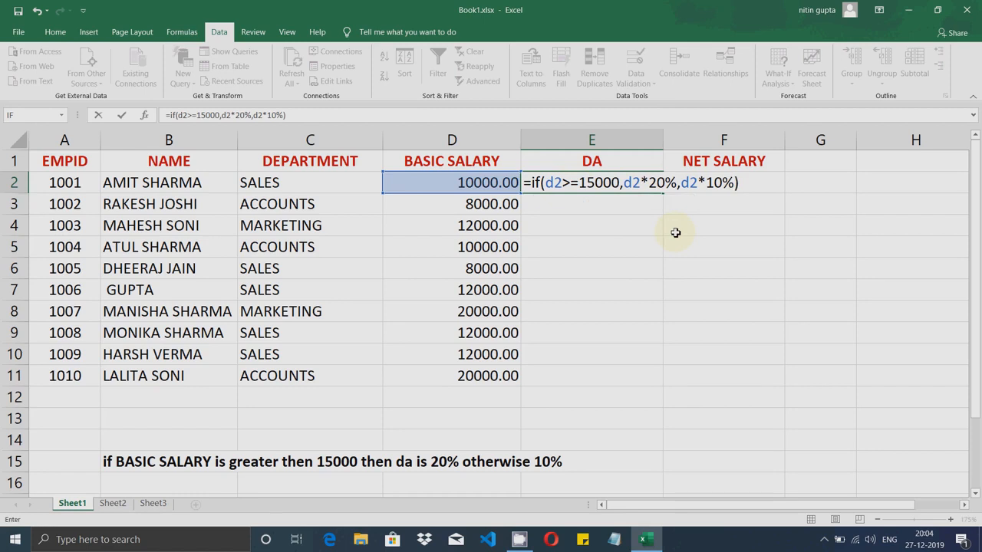
pyautogui.press('Return')
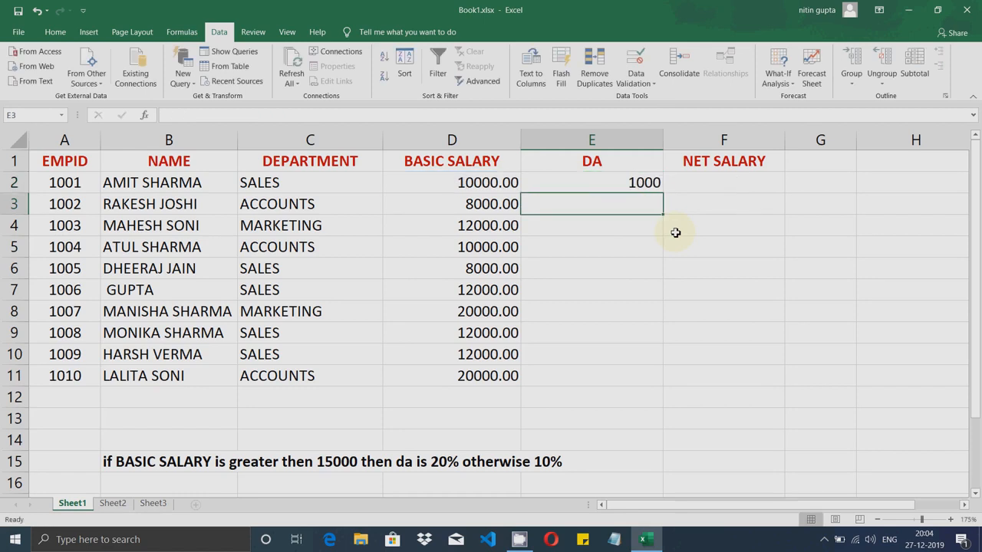
# Check E2's formula against D2's salary, then bring up the Logical function list for E3
pyautogui.click(606, 186)
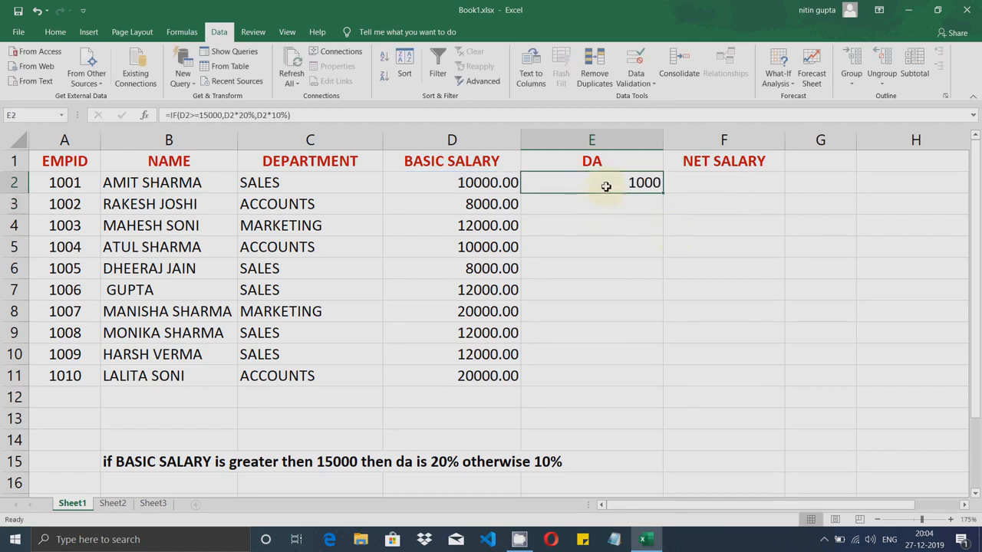
pyautogui.click(486, 187)
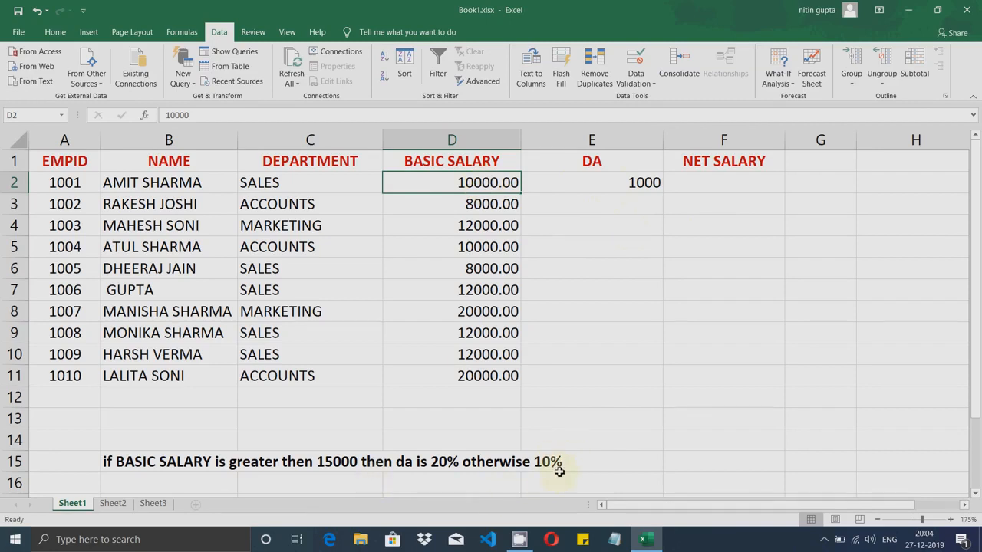
pyautogui.click(618, 183)
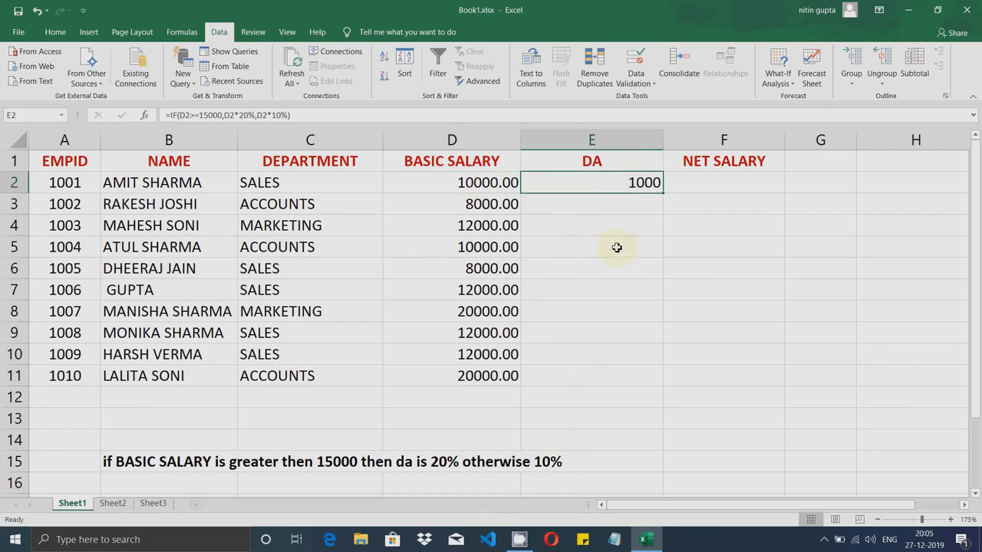
pyautogui.click(599, 203)
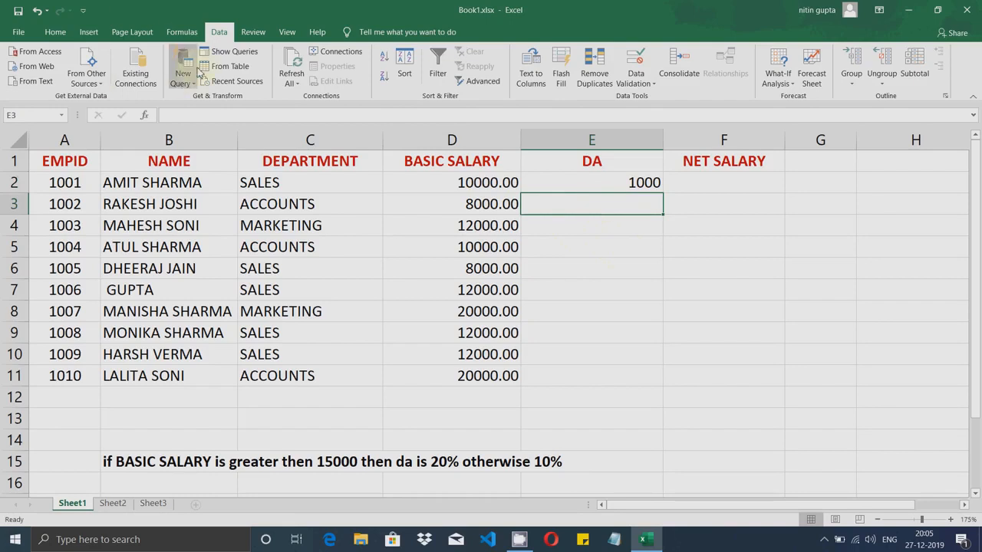
pyautogui.click(184, 34)
pyautogui.click(157, 73)
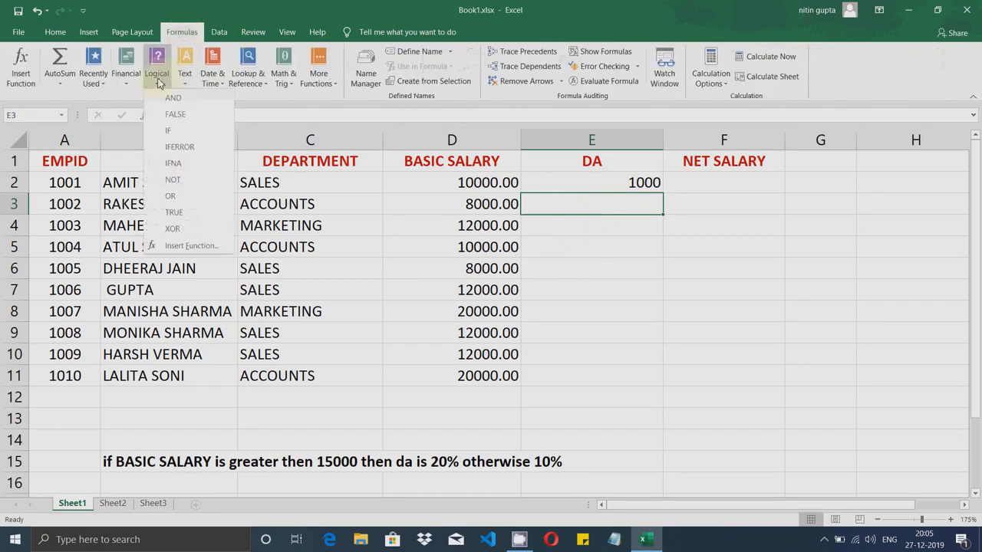
# Insert IF in E3 with d3>=15000, d3*20% and d3*10%, giving a DA of 800
pyautogui.click(170, 131)
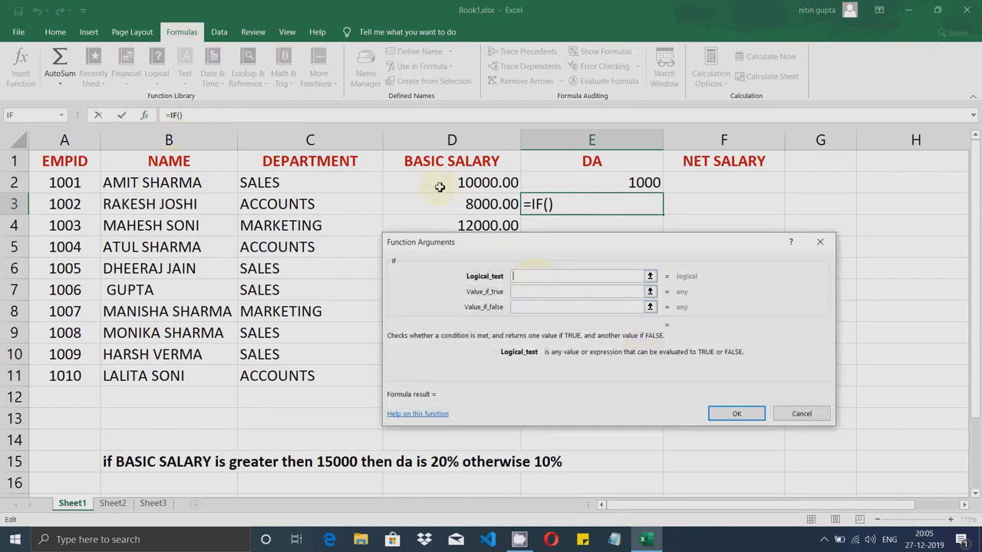
pyautogui.click(457, 144)
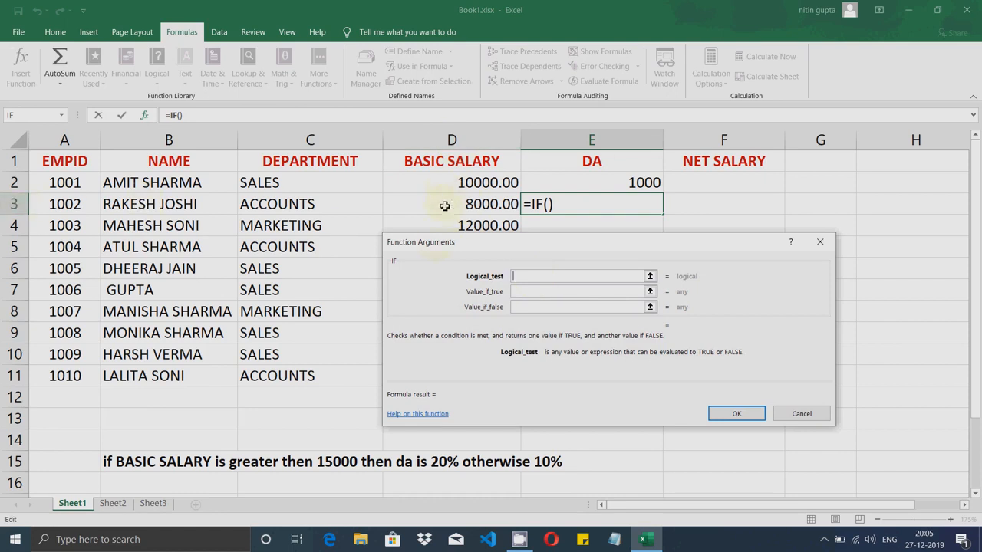
pyautogui.click(525, 276)
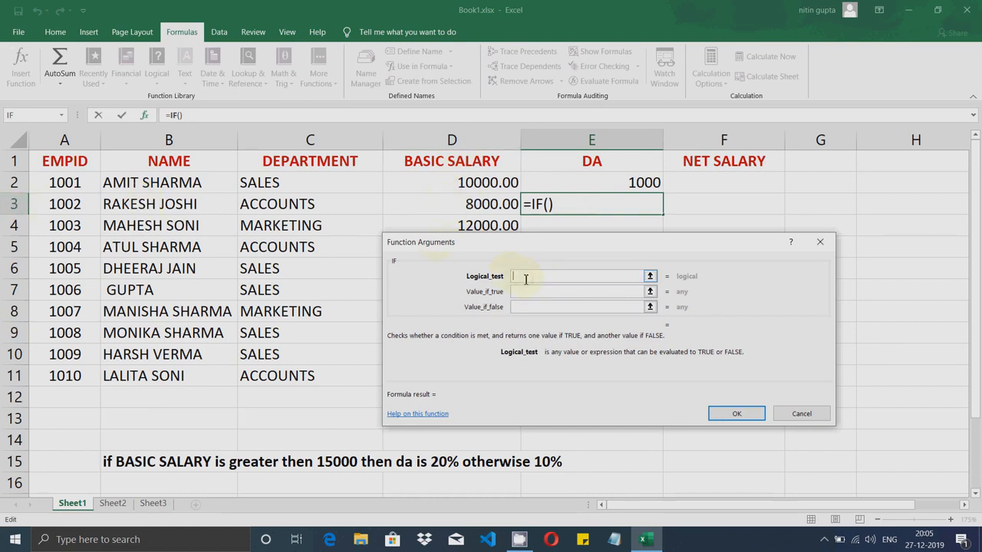
pyautogui.write('d3')
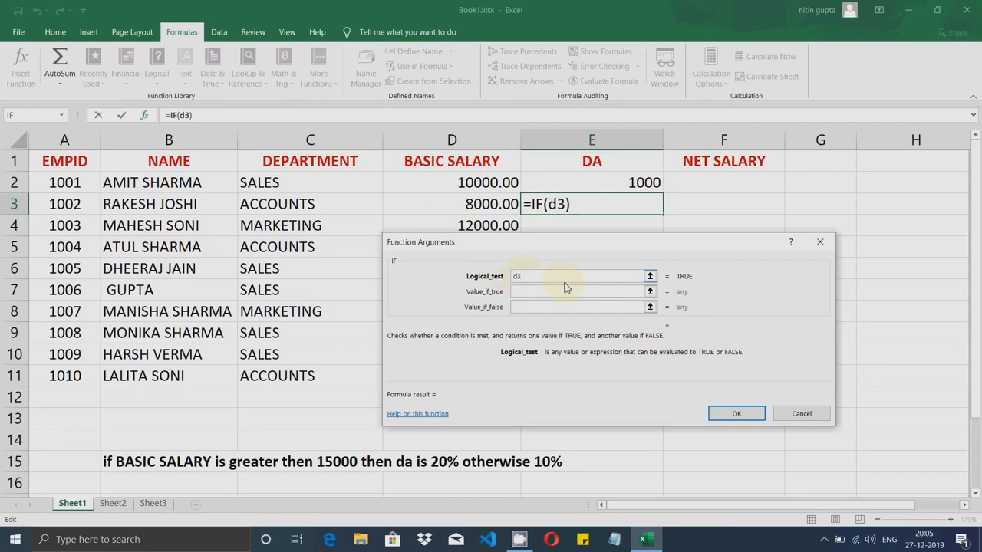
pyautogui.write('>')
pyautogui.press('BackSpace')
pyautogui.write('>=15000')
pyautogui.click(560, 292)
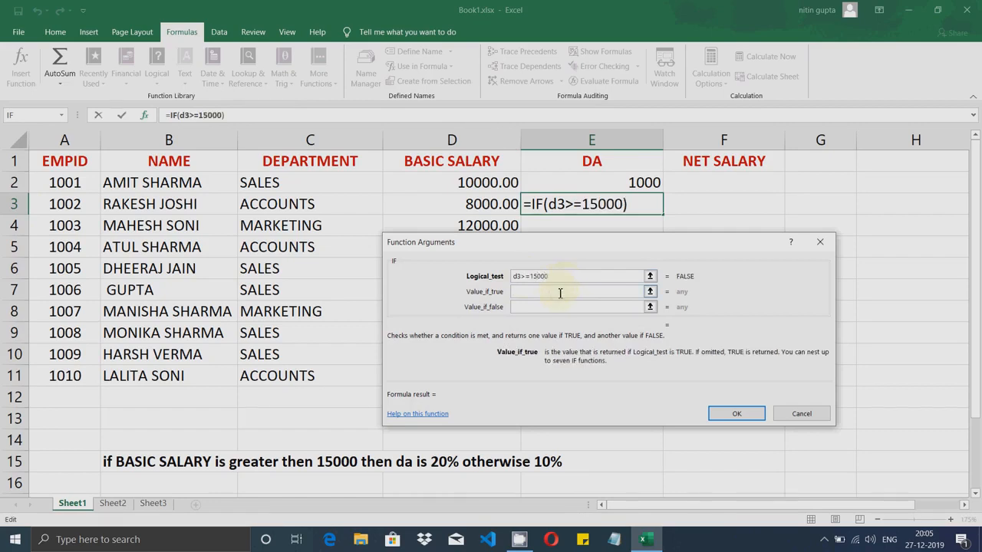
pyautogui.write('d3')
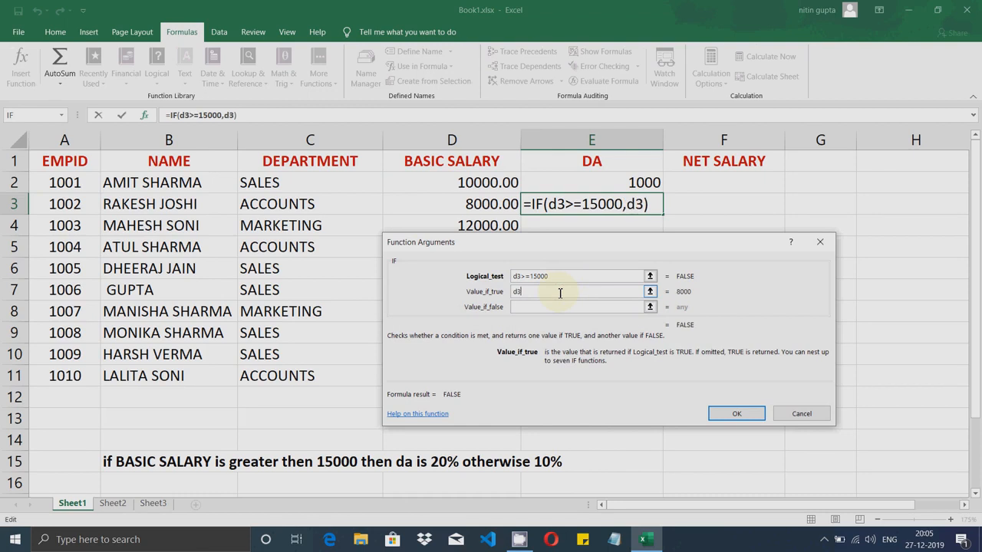
pyautogui.write('*20%')
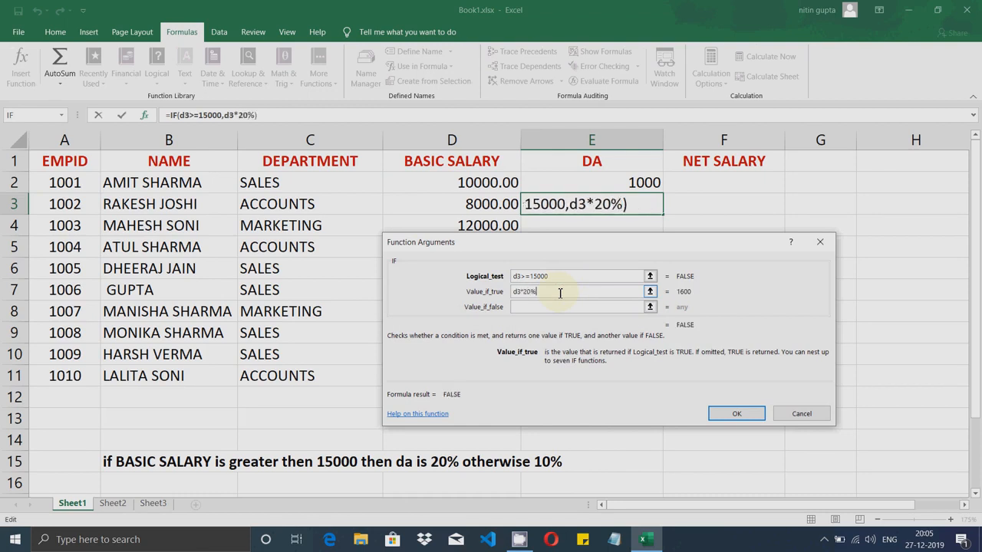
pyautogui.click(546, 307)
pyautogui.write('d')
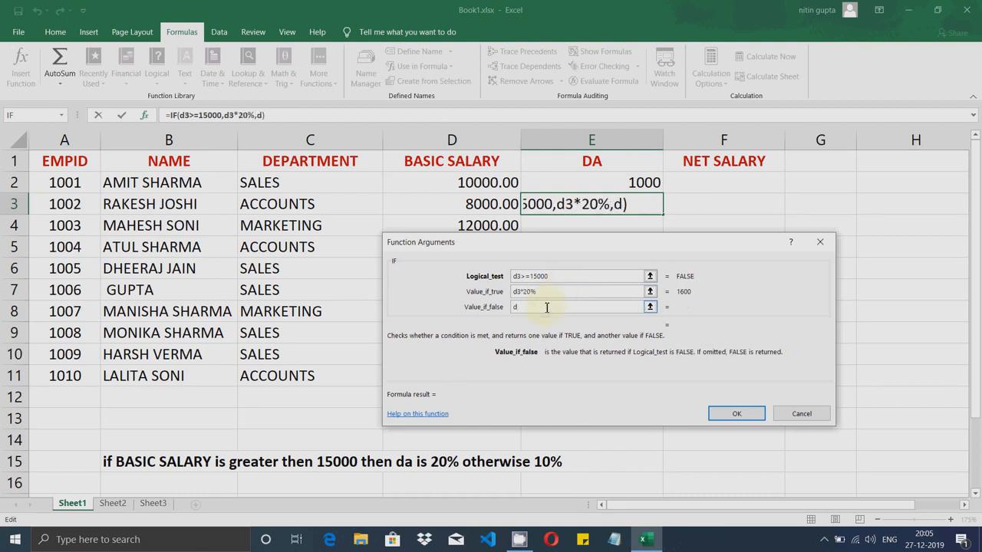
pyautogui.write('3*')
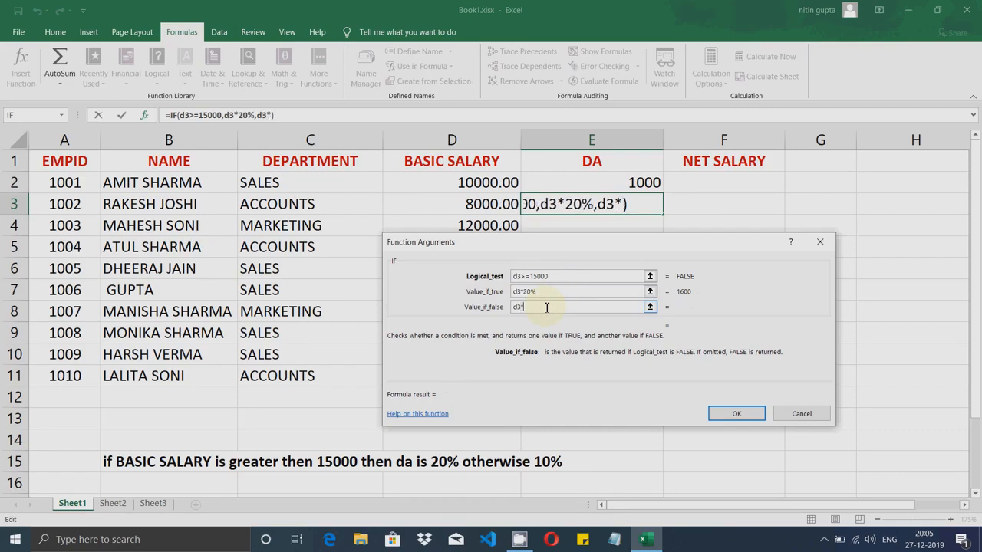
pyautogui.write('10%')
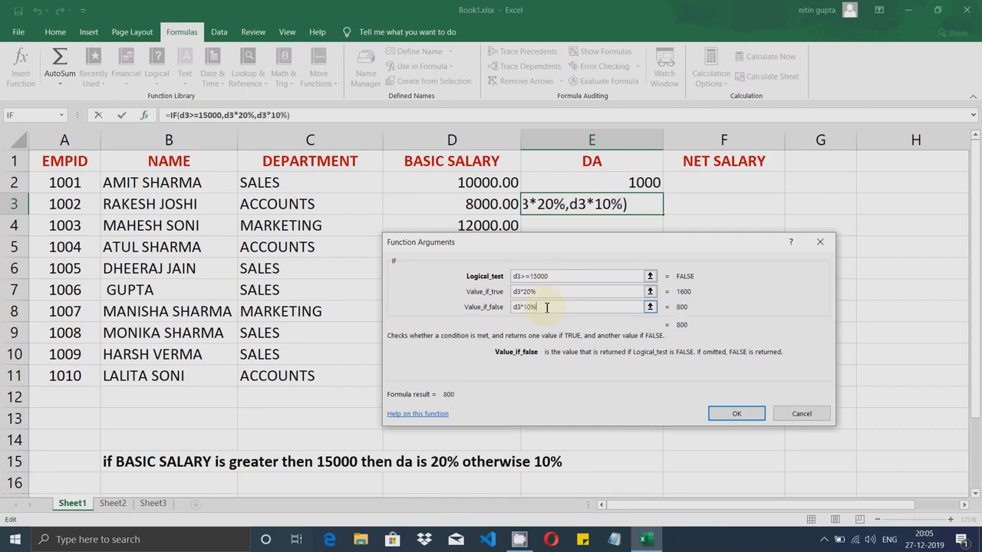
pyautogui.click(734, 414)
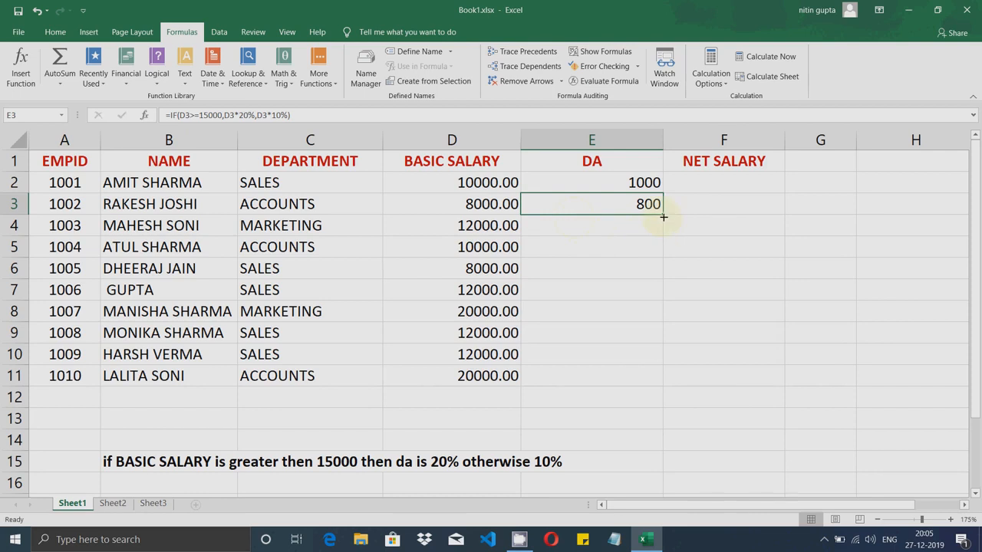
# Fill the DA formula from E3 down to E11 and spot-check rows 4 and 7
pyautogui.moveTo(664, 217); pyautogui.dragTo(652, 381)
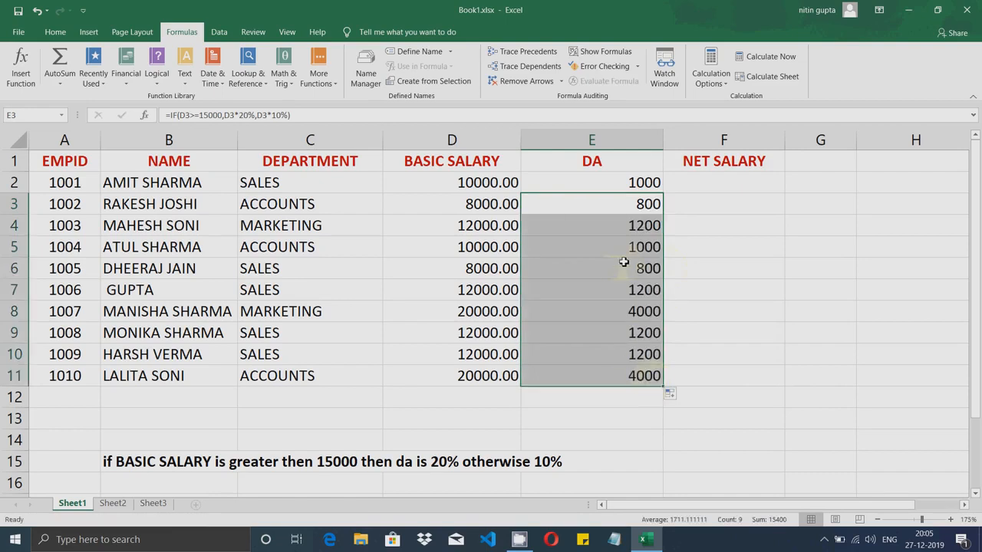
pyautogui.click(623, 265)
pyautogui.click(495, 225)
pyautogui.click(618, 223)
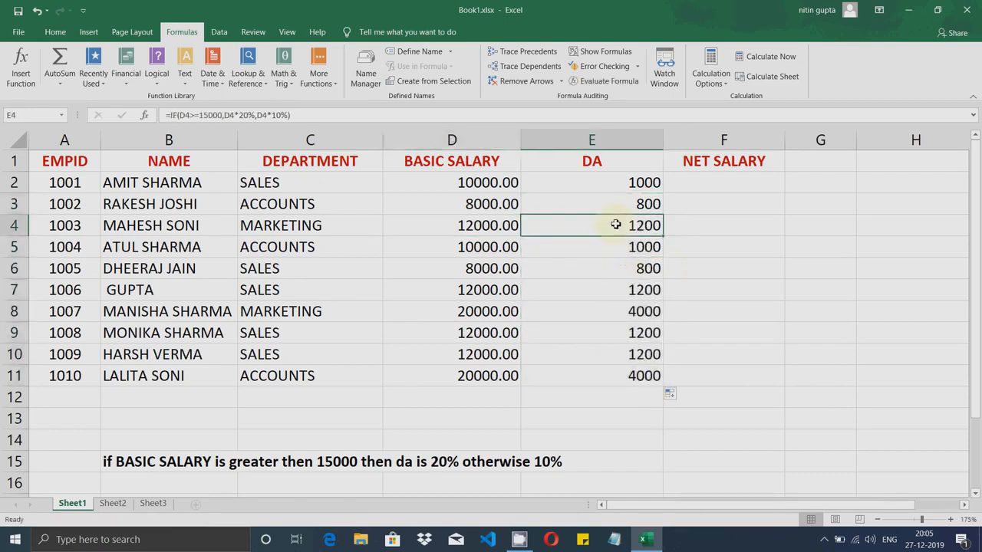
pyautogui.click(473, 290)
pyautogui.click(576, 288)
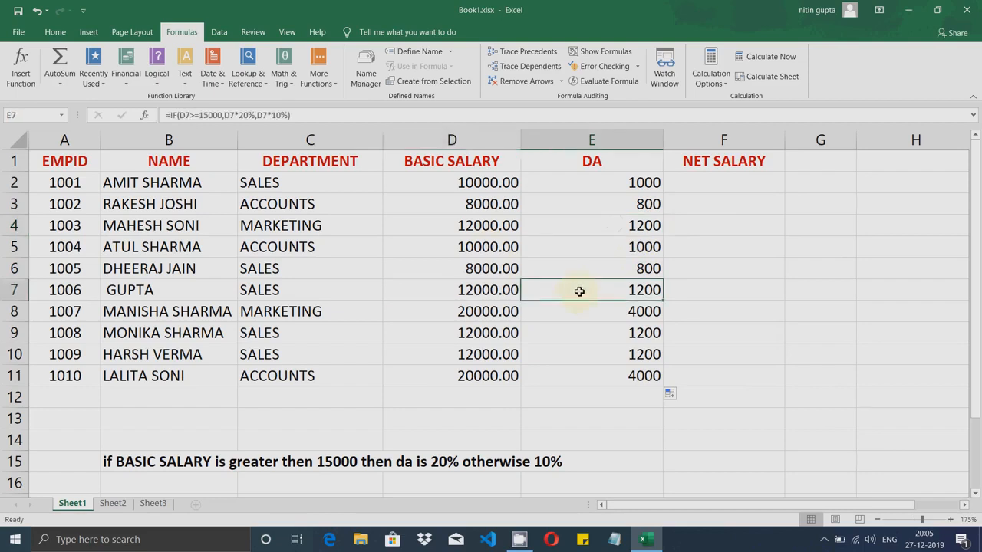
# Verify the 4000 DA for the 20000 salary in row 8 and row 11, then re-commit E2
pyautogui.click(493, 317)
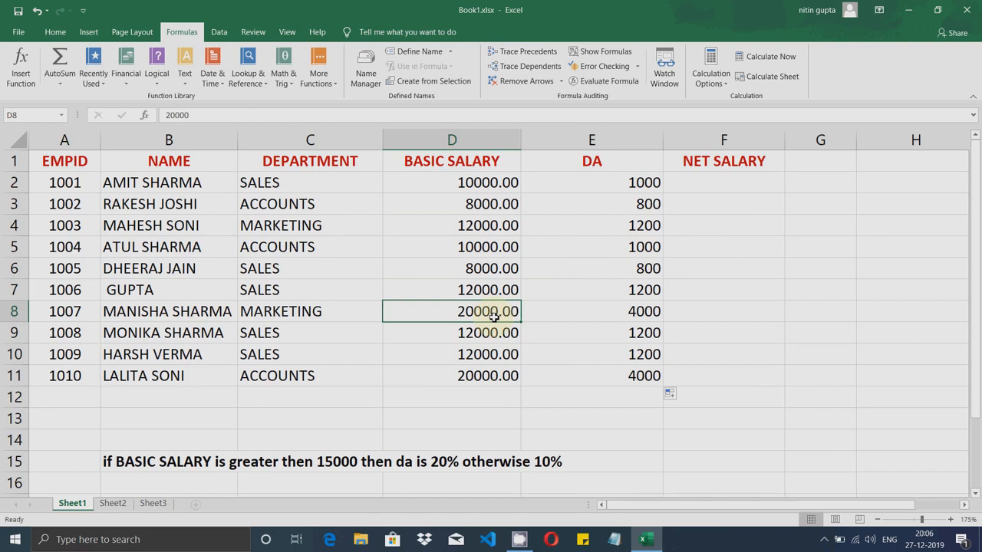
pyautogui.click(614, 311)
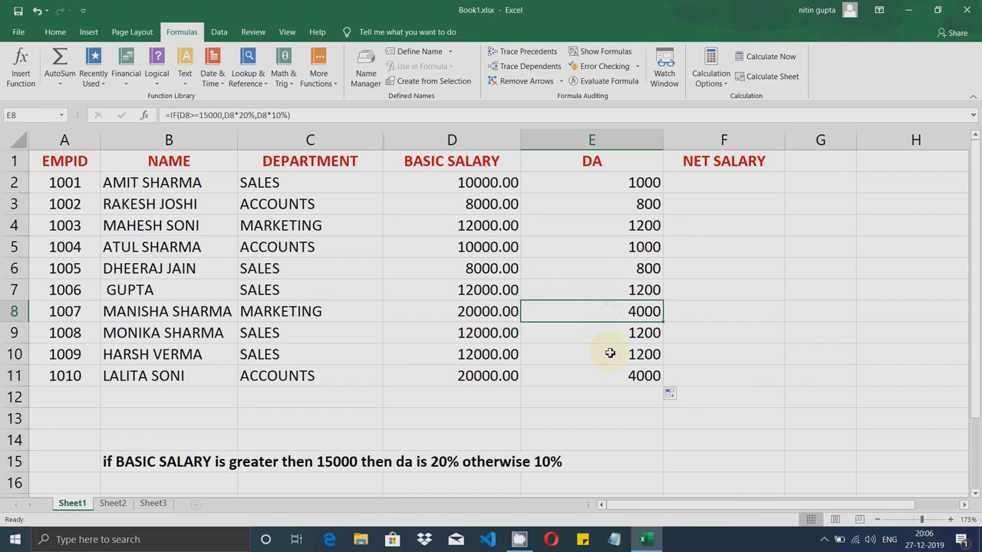
pyautogui.click(492, 378)
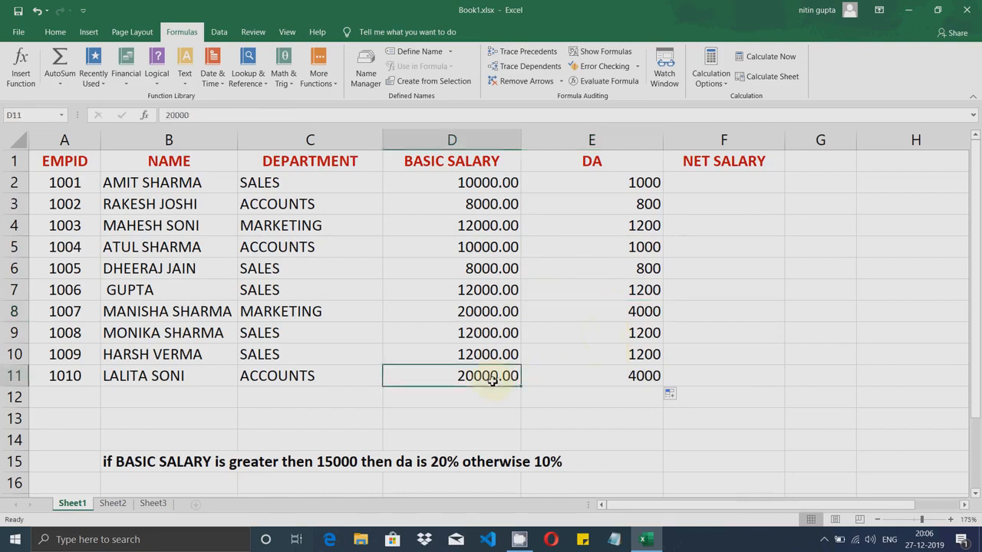
pyautogui.click(620, 376)
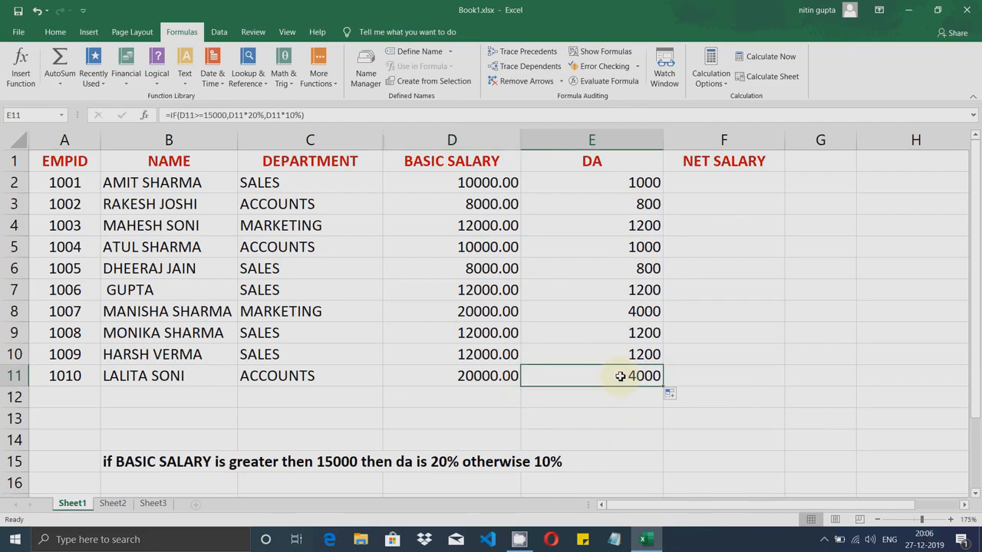
pyautogui.doubleClick(578, 183)
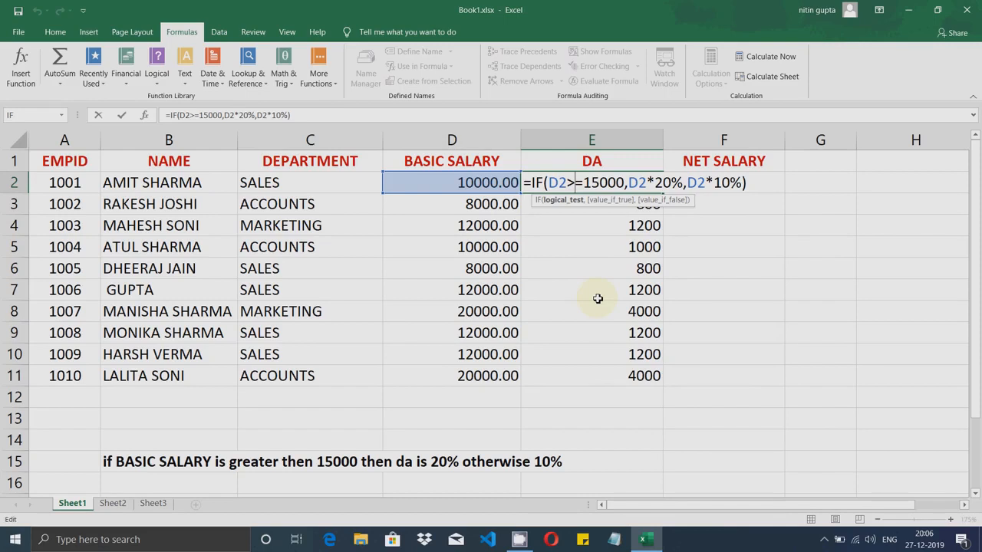
pyautogui.press('Return')
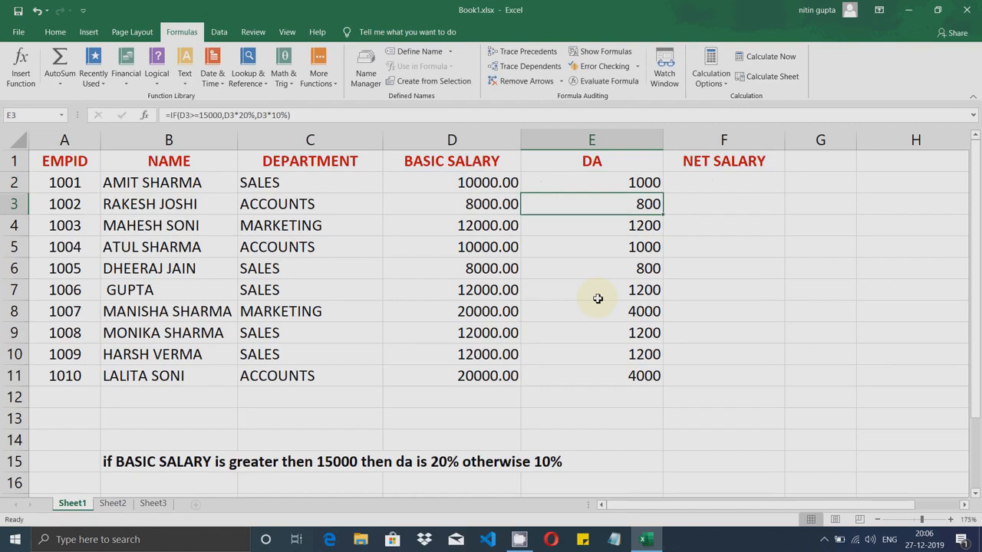
# Try entering =D2+E2 in F2, then cancel it after the validation error
pyautogui.click(722, 185)
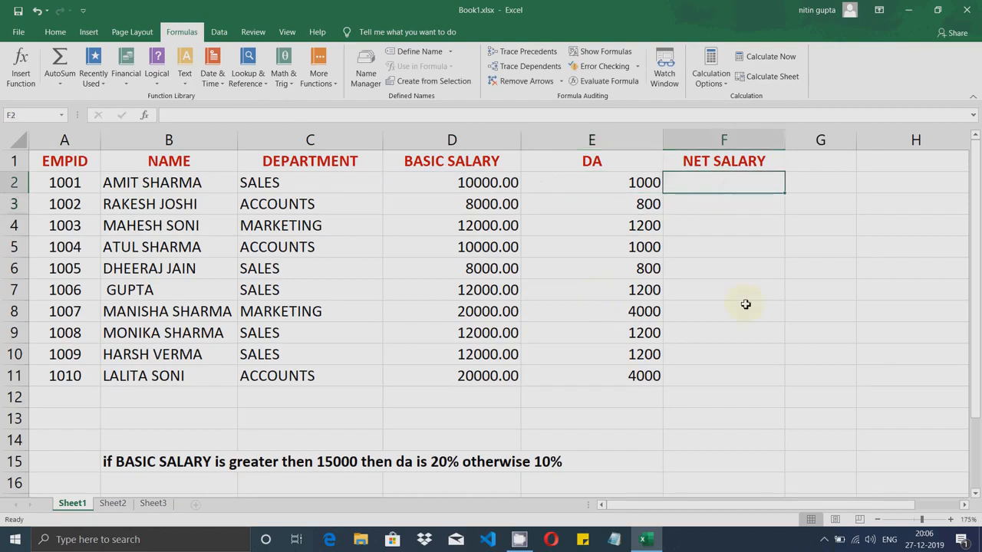
pyautogui.write('=')
pyautogui.press('Left')
pyautogui.press('Left')
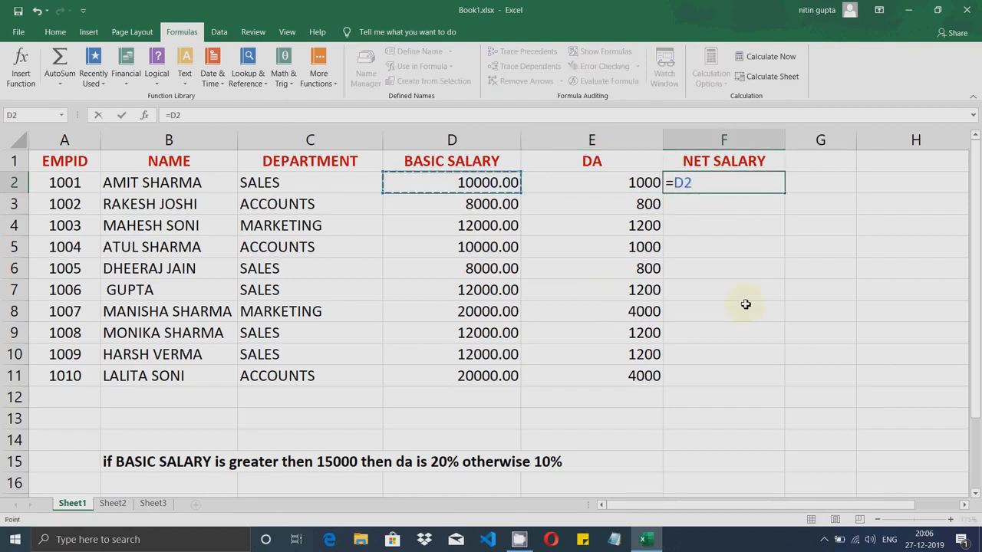
pyautogui.write('+')
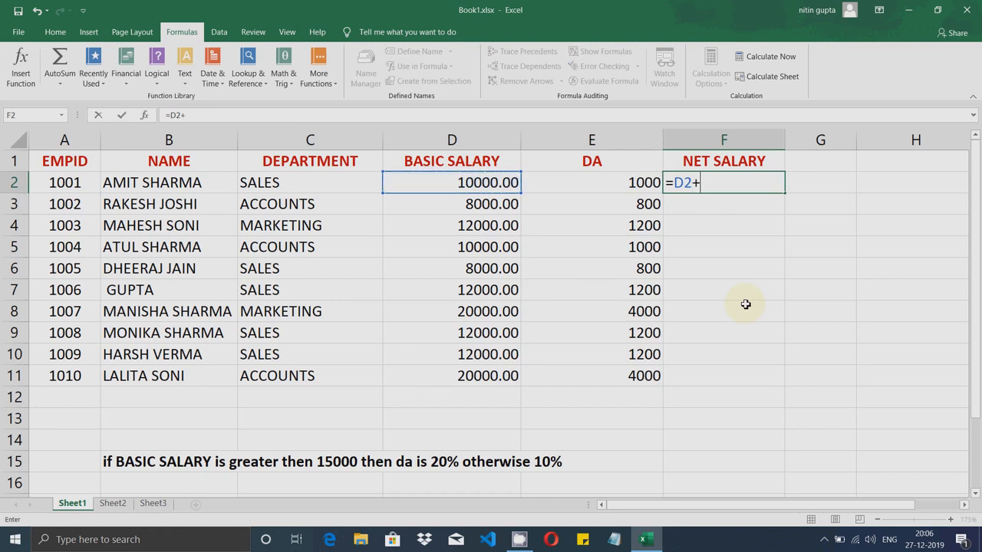
pyautogui.press('Left')
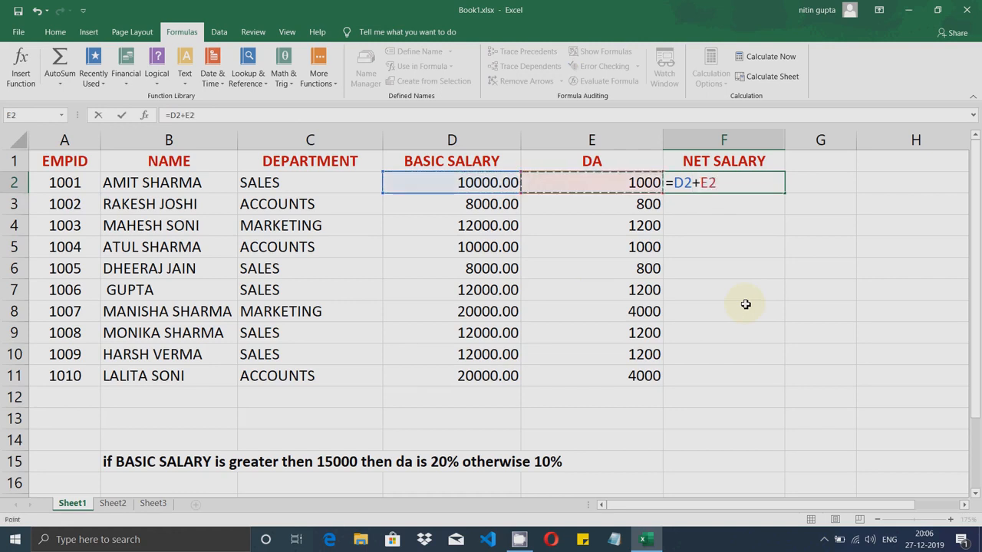
pyautogui.press('Return')
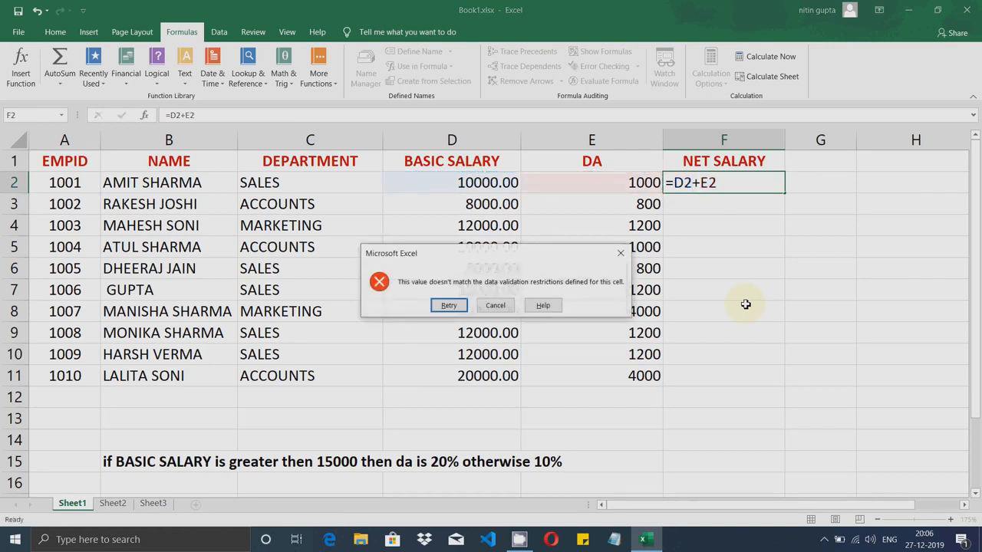
pyautogui.press('Escape')
# Clear all data validation rules from F2:F11 and reselect F2
pyautogui.moveTo(725, 184); pyautogui.dragTo(727, 370)
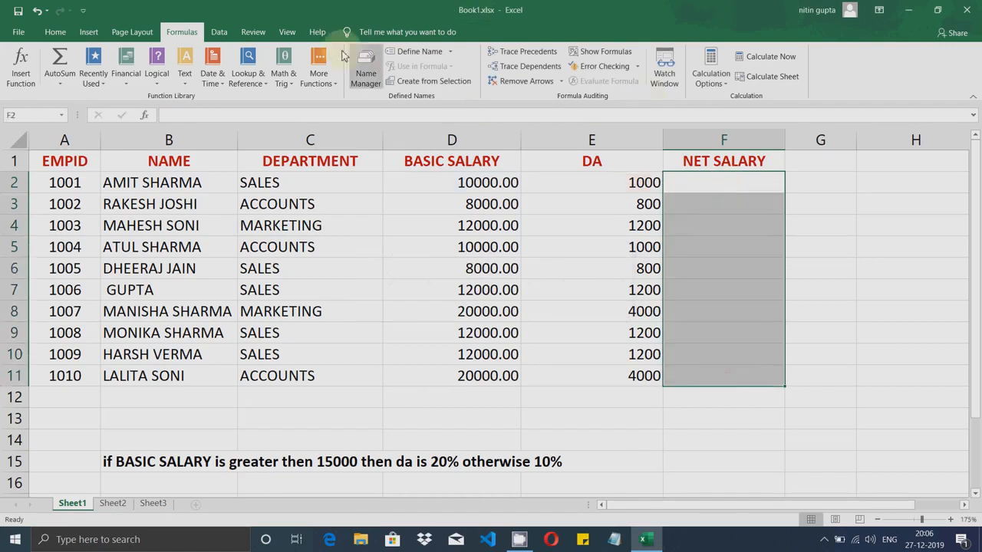
pyautogui.click(218, 31)
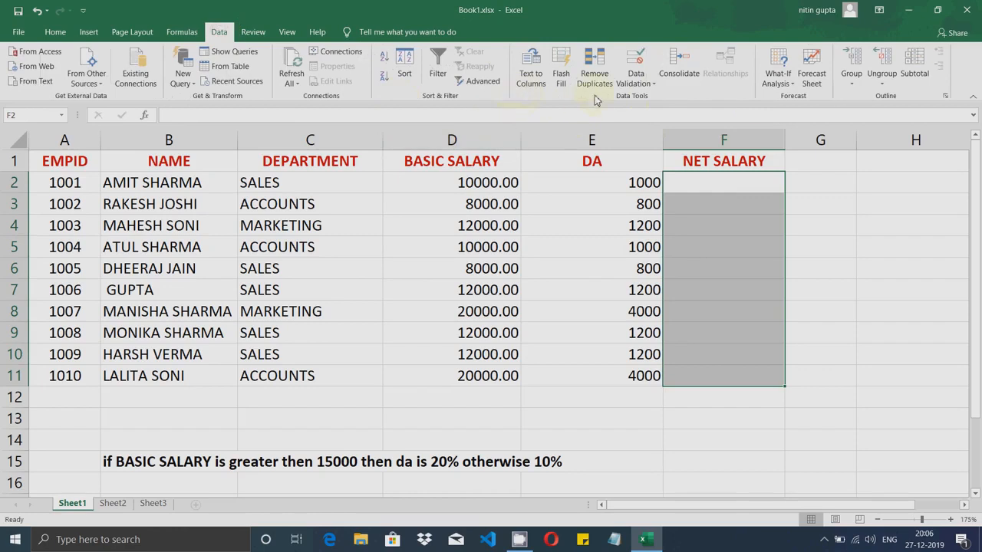
pyautogui.click(635, 82)
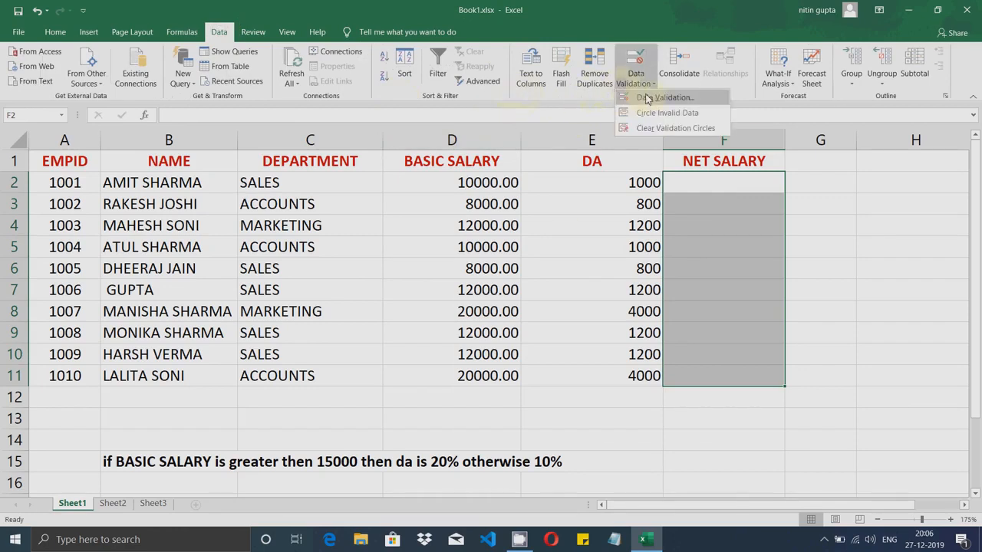
pyautogui.click(646, 98)
pyautogui.click(492, 421)
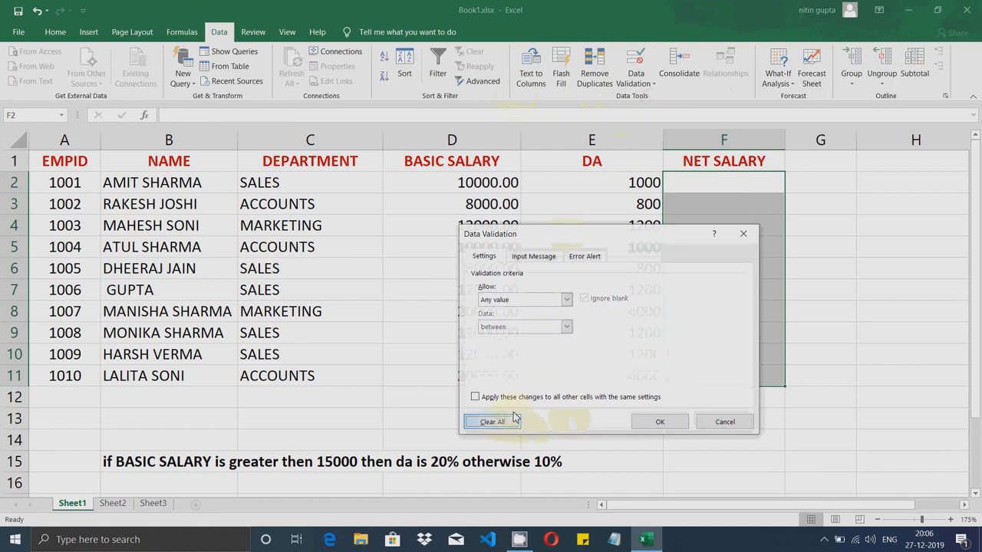
pyautogui.click(647, 426)
pyautogui.moveTo(717, 184); pyautogui.dragTo(710, 316)
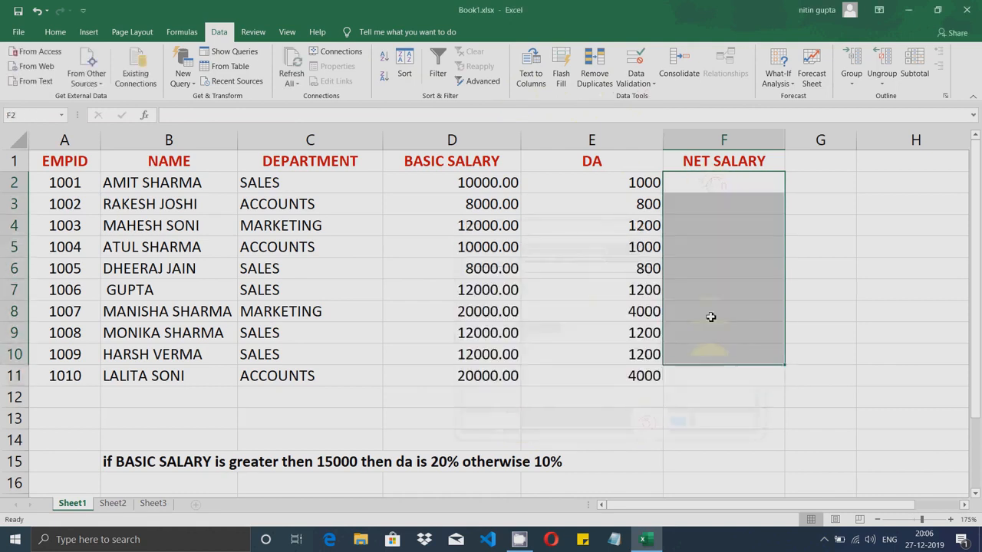
pyautogui.click(704, 187)
# Enter =D2+E2 in F2 as the net salary formula
pyautogui.write('=')
pyautogui.press('Left')
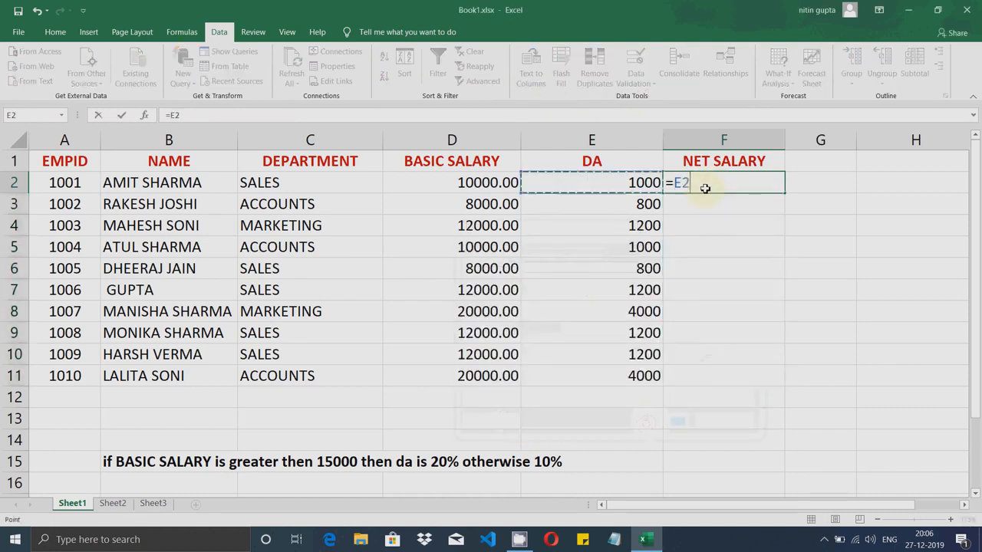
pyautogui.press('Left')
pyautogui.write('+')
pyautogui.press('Left')
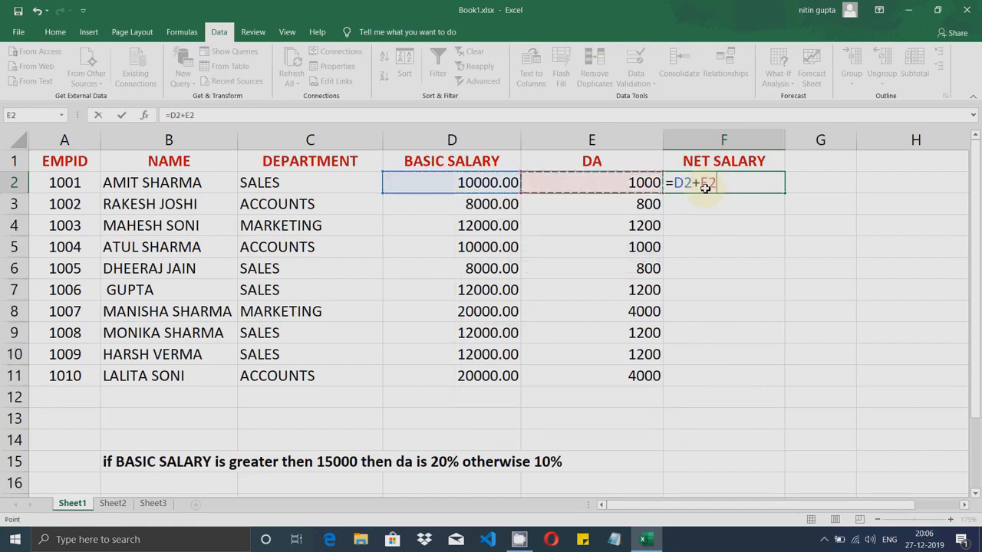
pyautogui.press('Return')
pyautogui.click(704, 187)
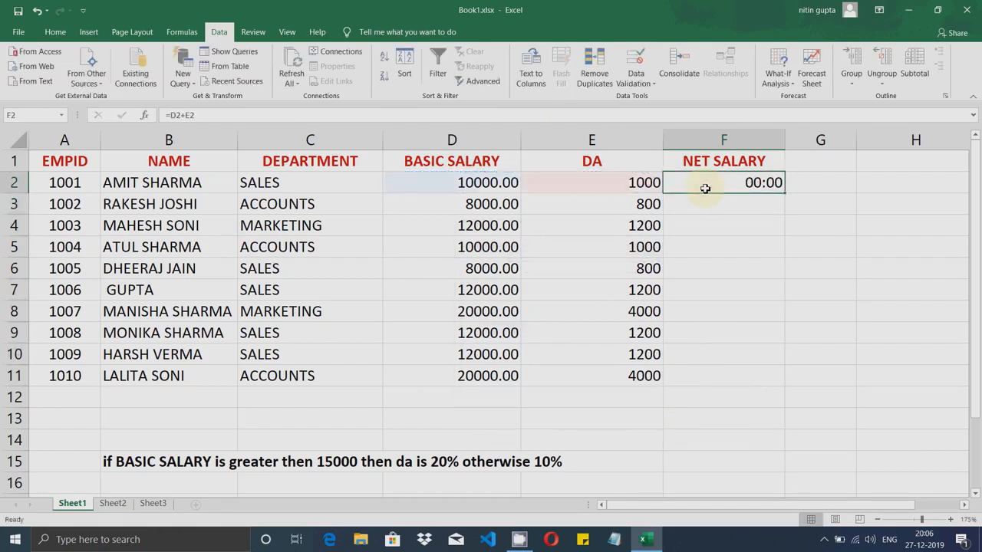
pyautogui.doubleClick(704, 188)
pyautogui.press('Down')
pyautogui.press('Down')
pyautogui.press('Down')
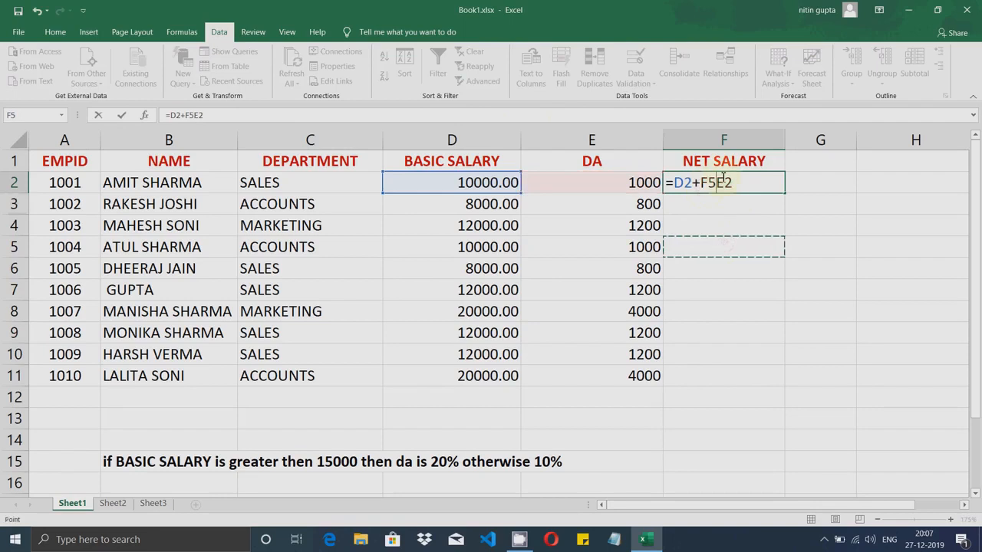
pyautogui.press('Escape')
# Apply the Number format to F2:F11
pyautogui.moveTo(728, 183); pyautogui.dragTo(740, 383)
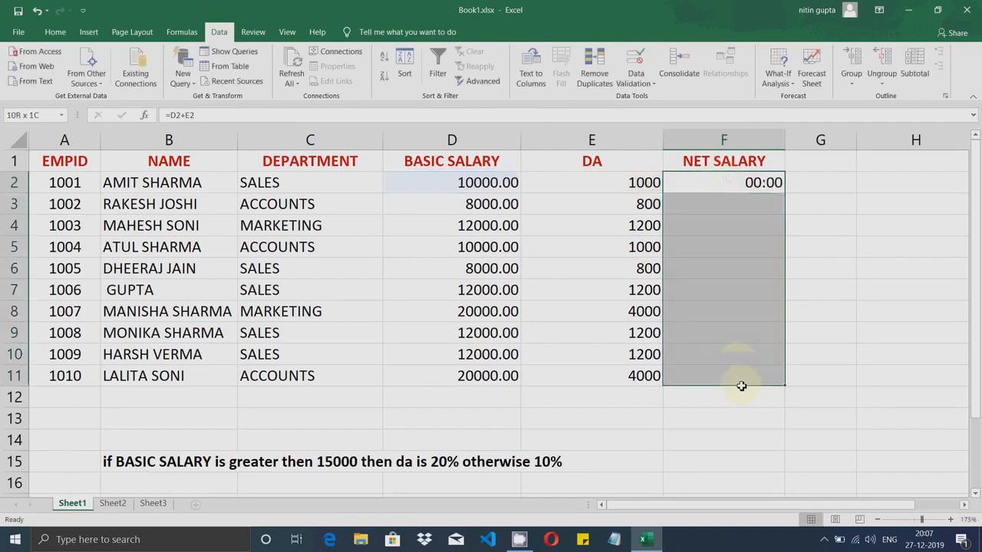
pyautogui.click(49, 32)
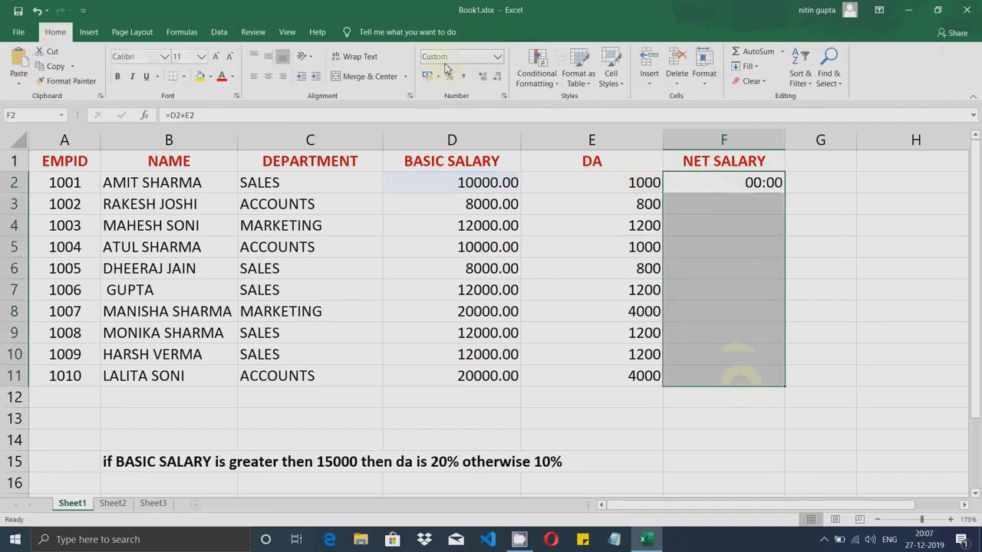
pyautogui.click(496, 62)
pyautogui.click(460, 104)
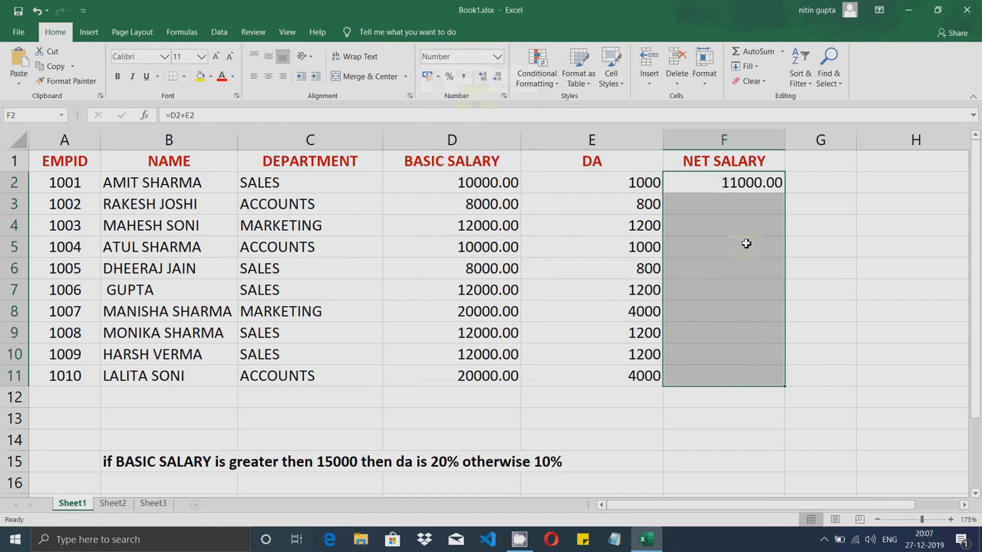
# Fill F2's formula down to F11, then switch to Sheet2
pyautogui.click(712, 190)
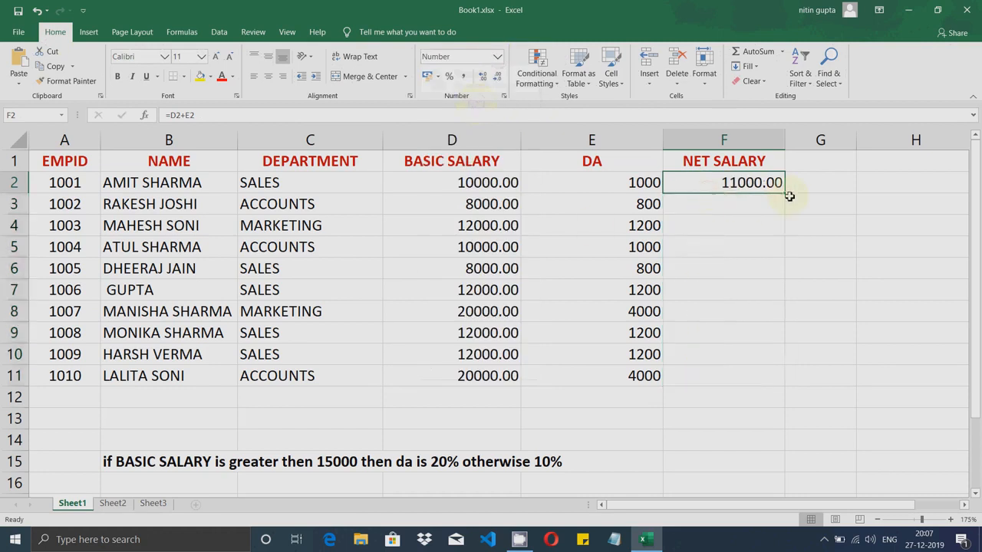
pyautogui.moveTo(787, 194); pyautogui.dragTo(771, 374)
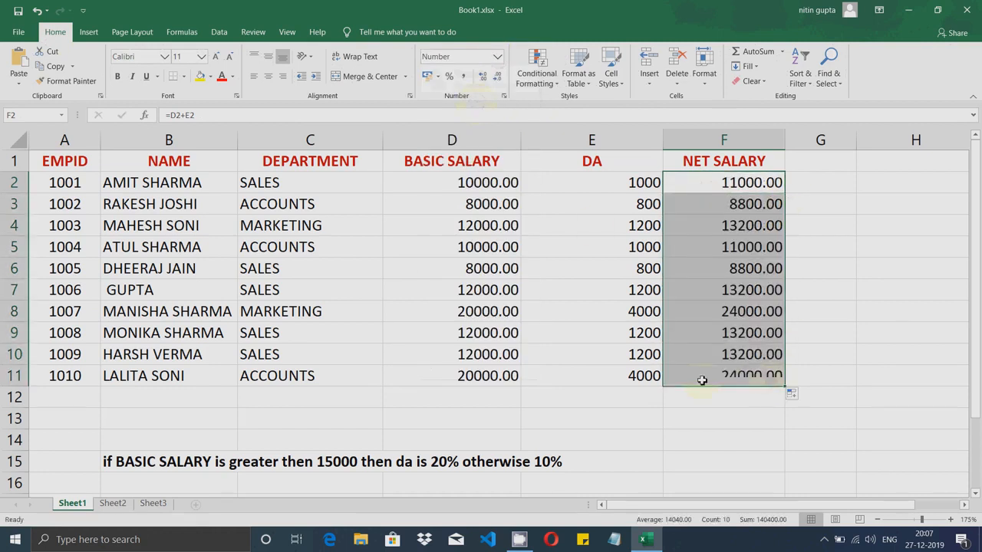
pyautogui.click(703, 418)
pyautogui.click(731, 185)
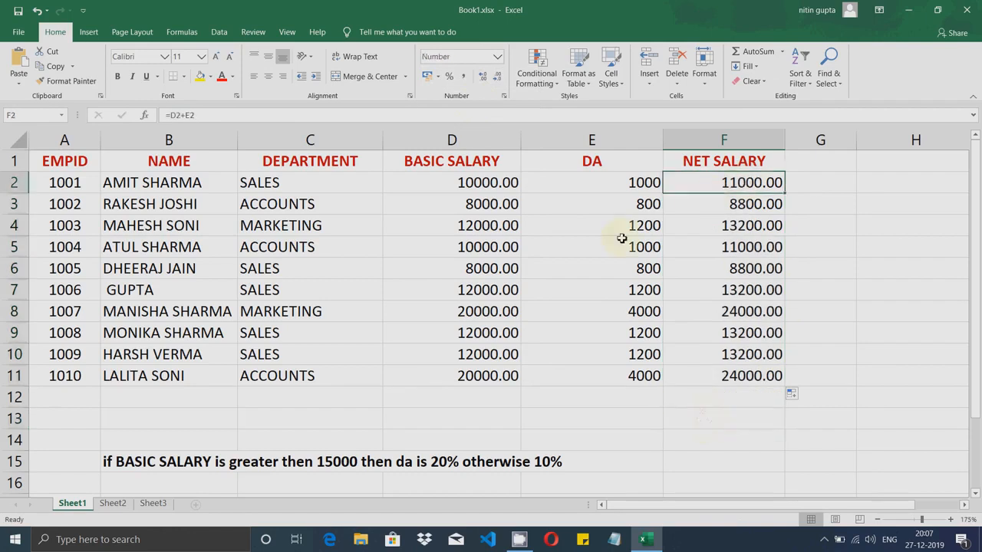
pyautogui.click(113, 506)
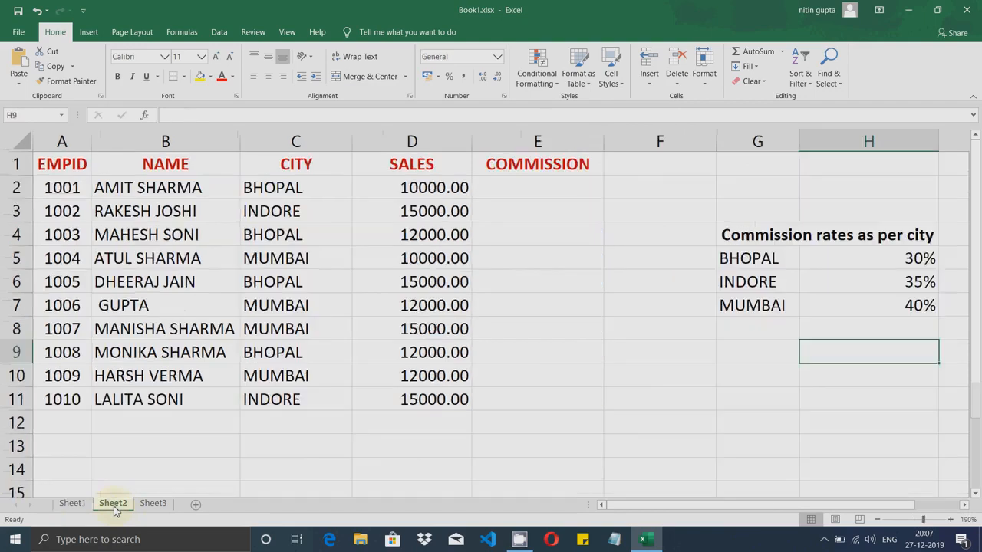
pyautogui.click(546, 192)
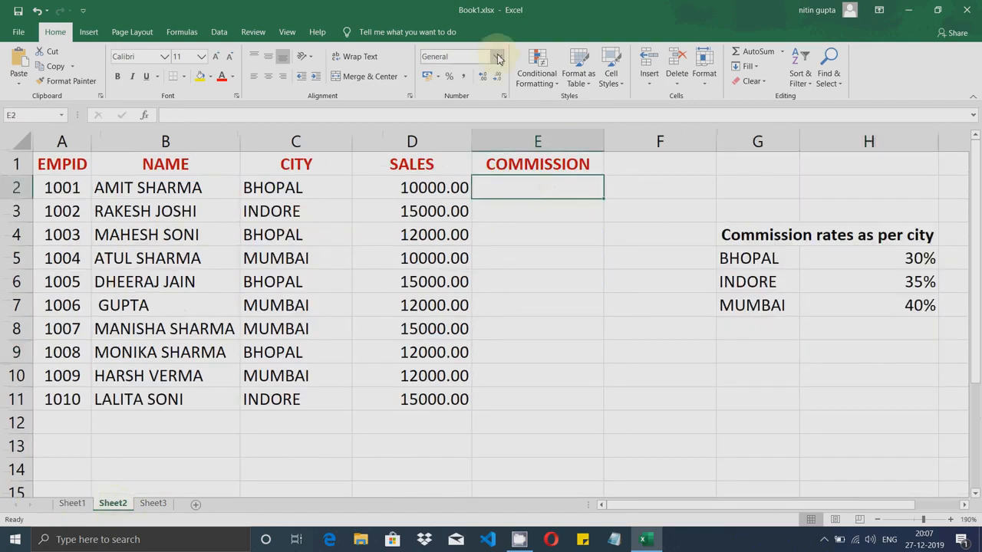
pyautogui.click(219, 31)
pyautogui.click(635, 83)
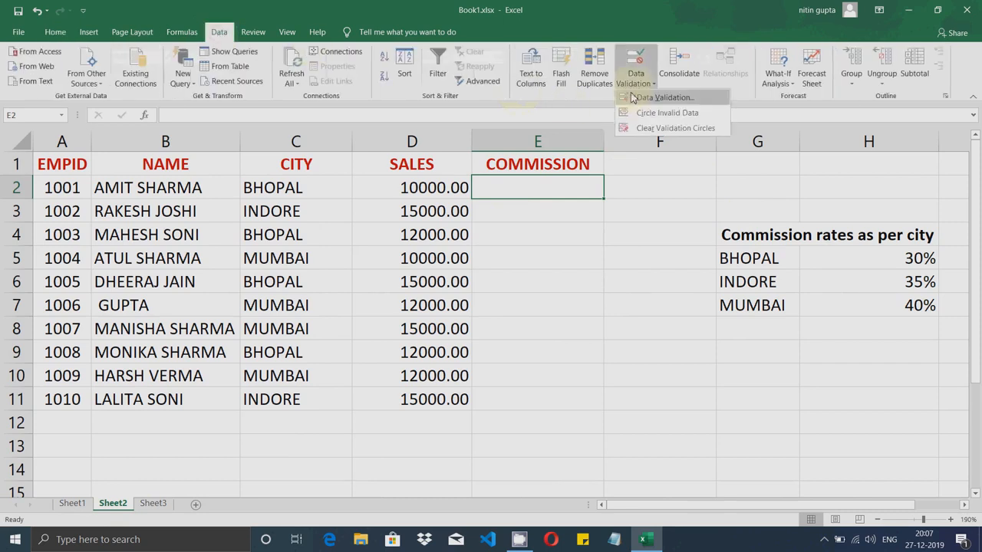
pyautogui.click(644, 104)
pyautogui.click(494, 421)
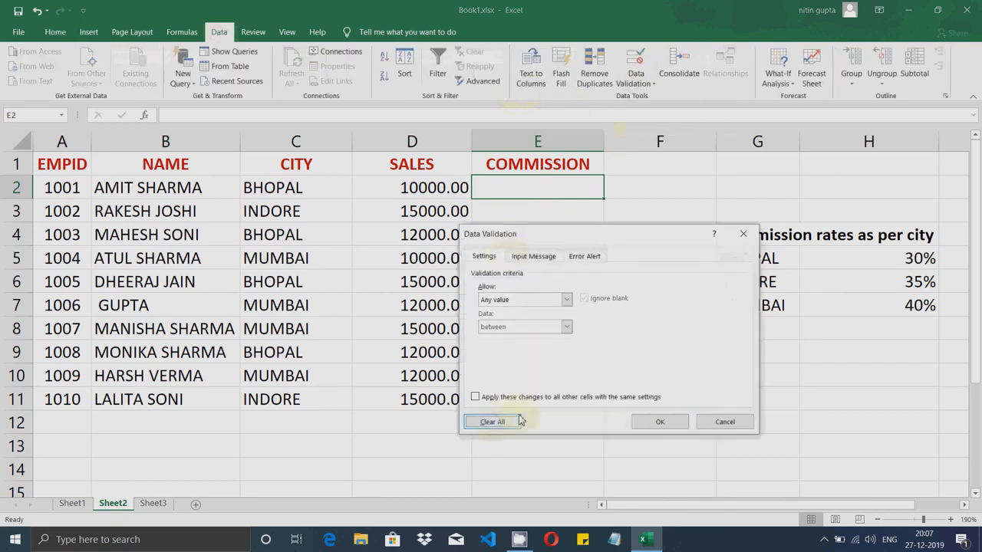
pyautogui.click(659, 420)
pyautogui.click(557, 315)
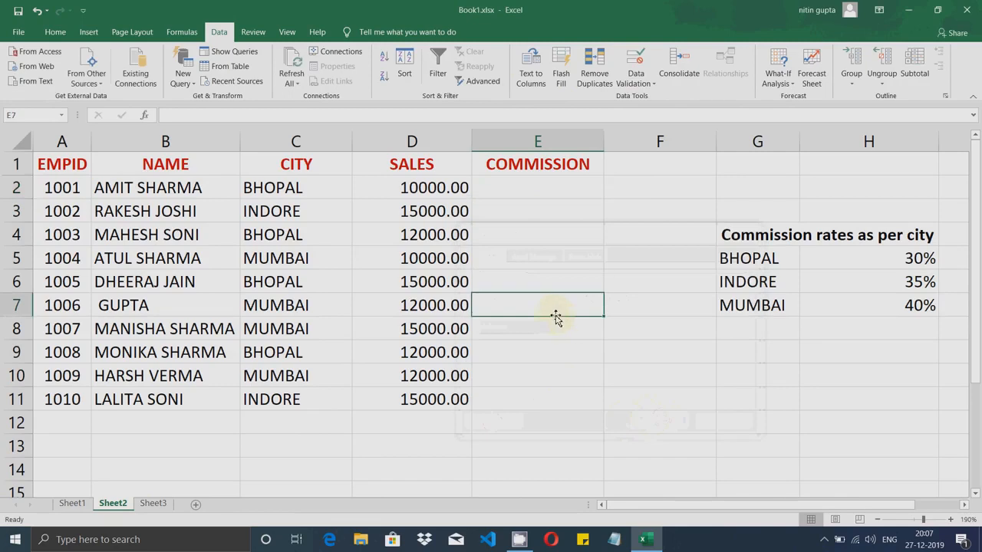
pyautogui.click(519, 197)
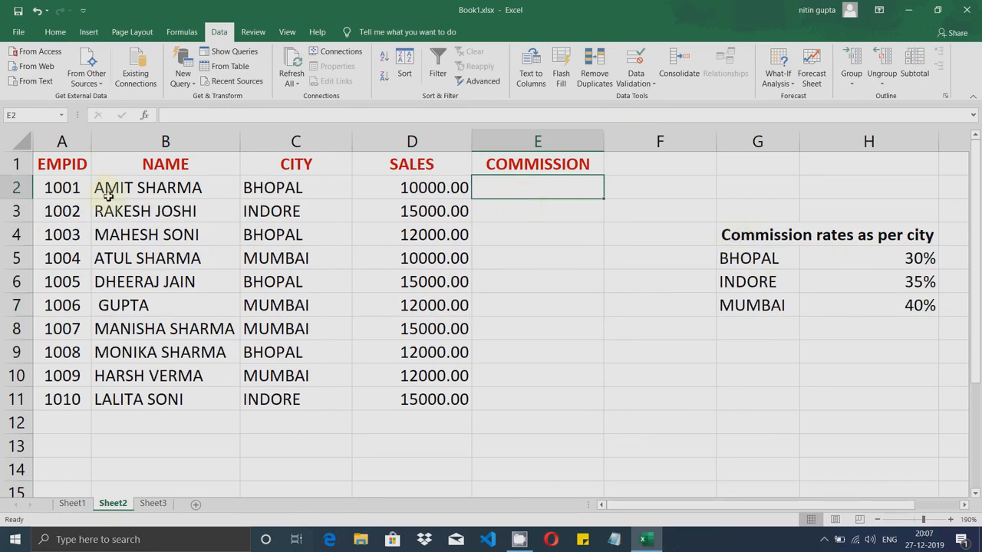
pyautogui.click(169, 164)
pyautogui.click(295, 142)
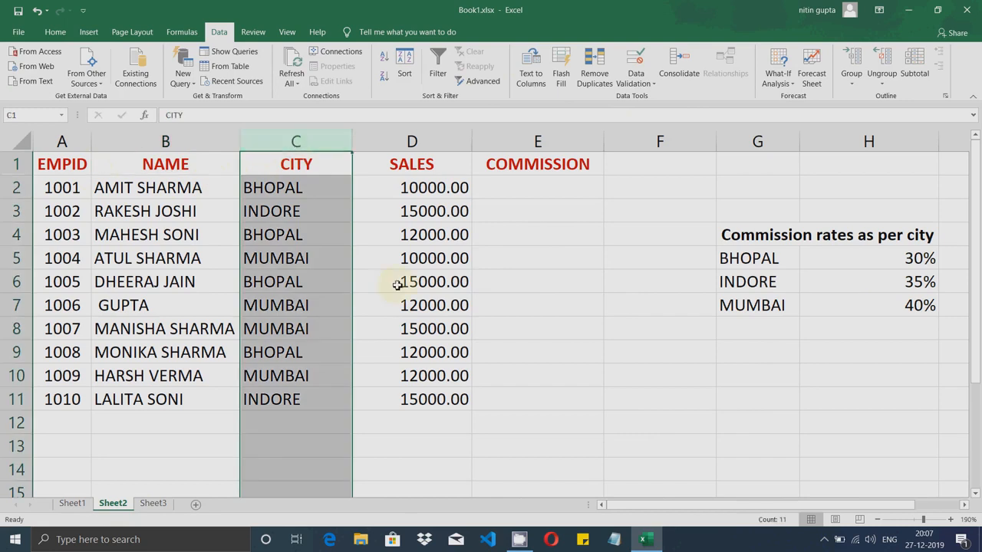
pyautogui.click(415, 142)
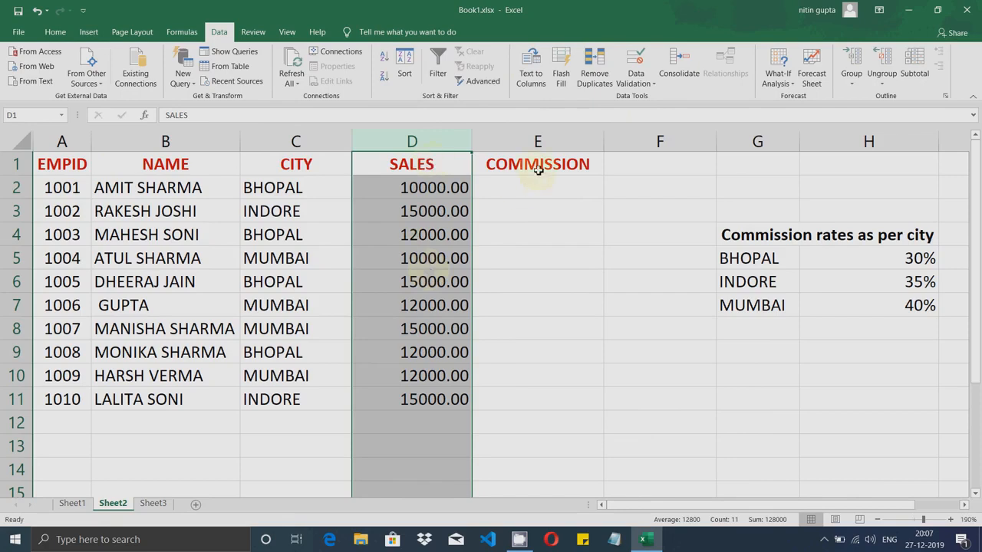
pyautogui.click(549, 142)
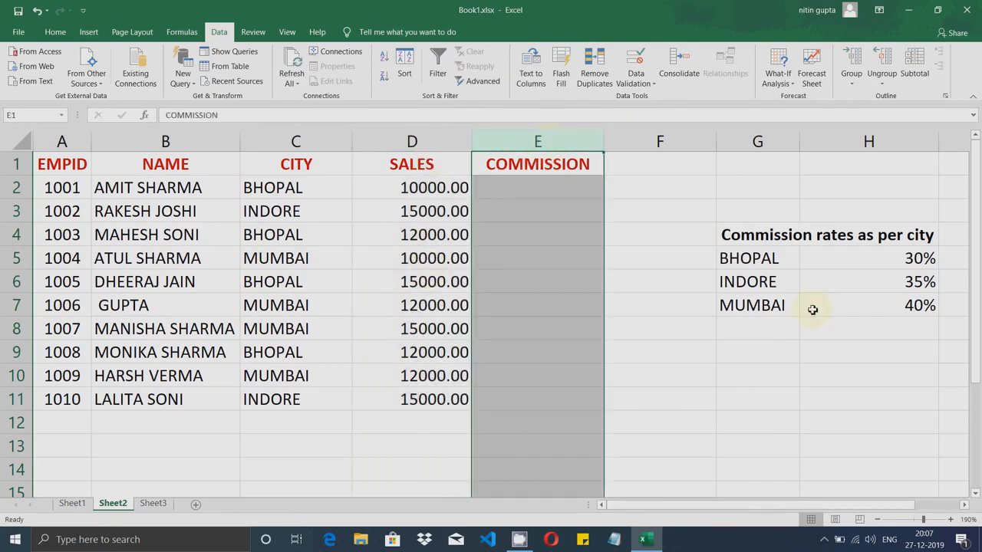
pyautogui.click(786, 346)
pyautogui.moveTo(769, 233); pyautogui.dragTo(916, 305)
pyautogui.click(832, 372)
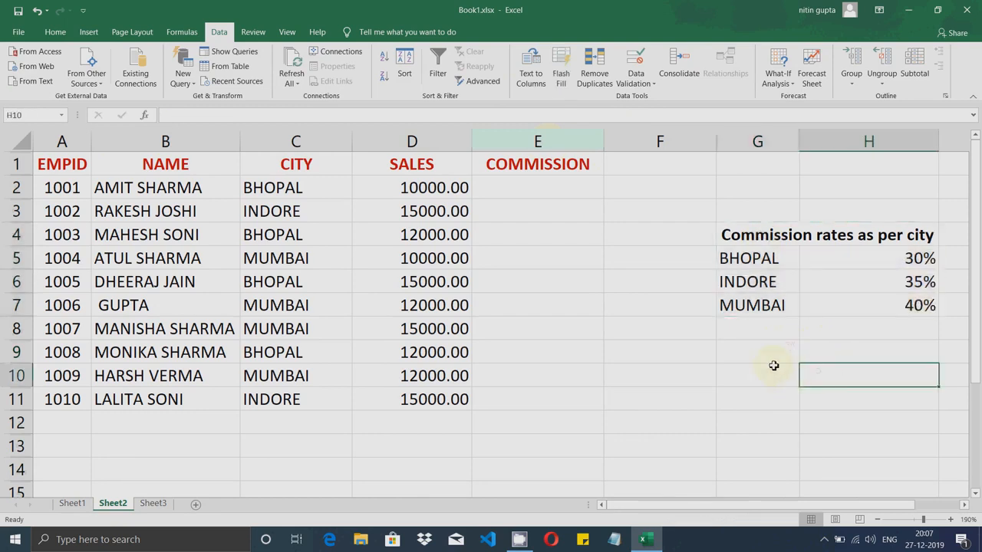
pyautogui.click(746, 260)
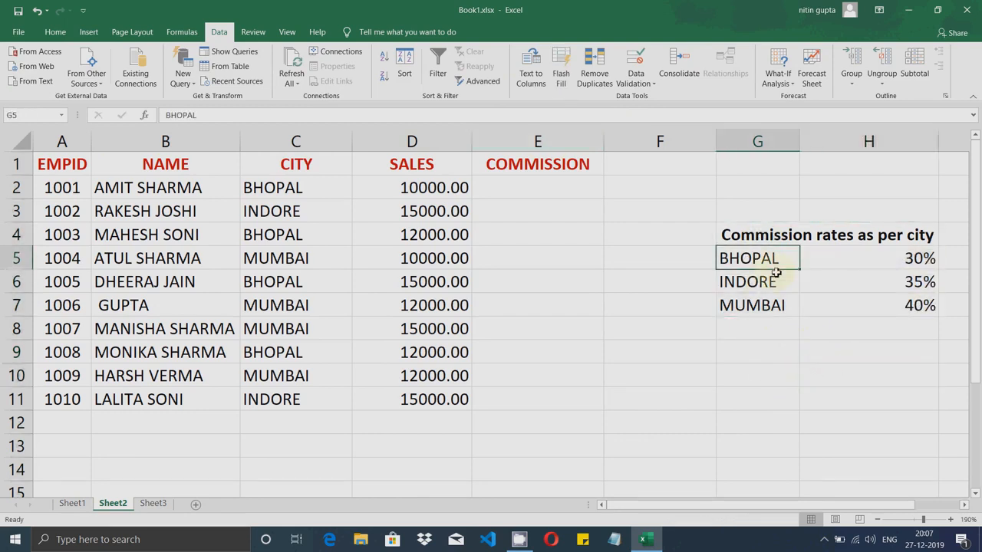
pyautogui.click(885, 258)
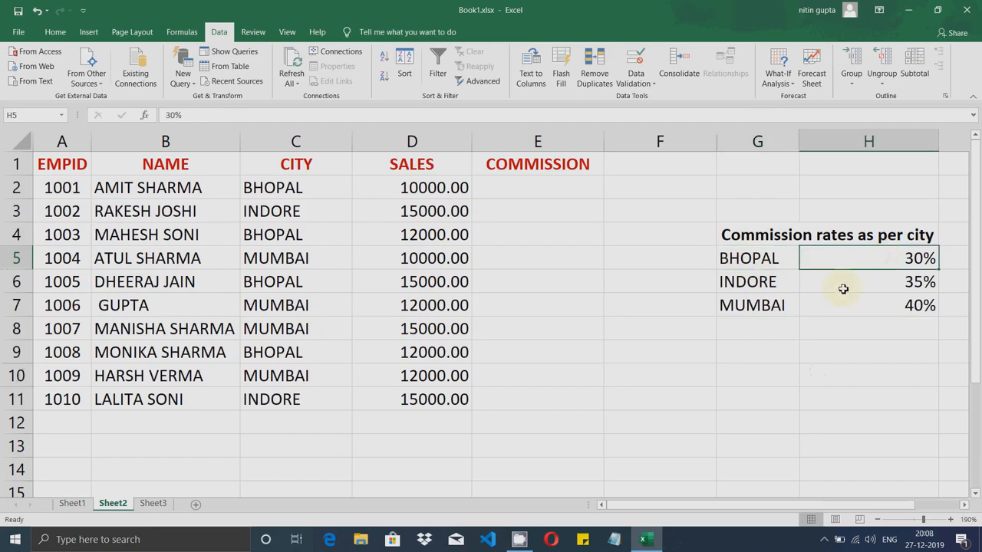
pyautogui.click(747, 281)
pyautogui.click(890, 281)
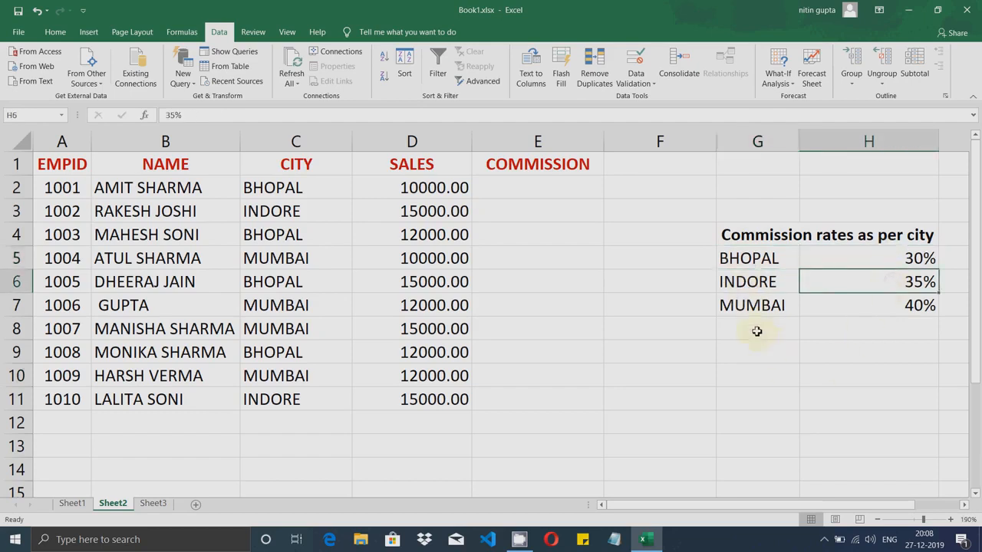
pyautogui.click(755, 306)
pyautogui.click(894, 307)
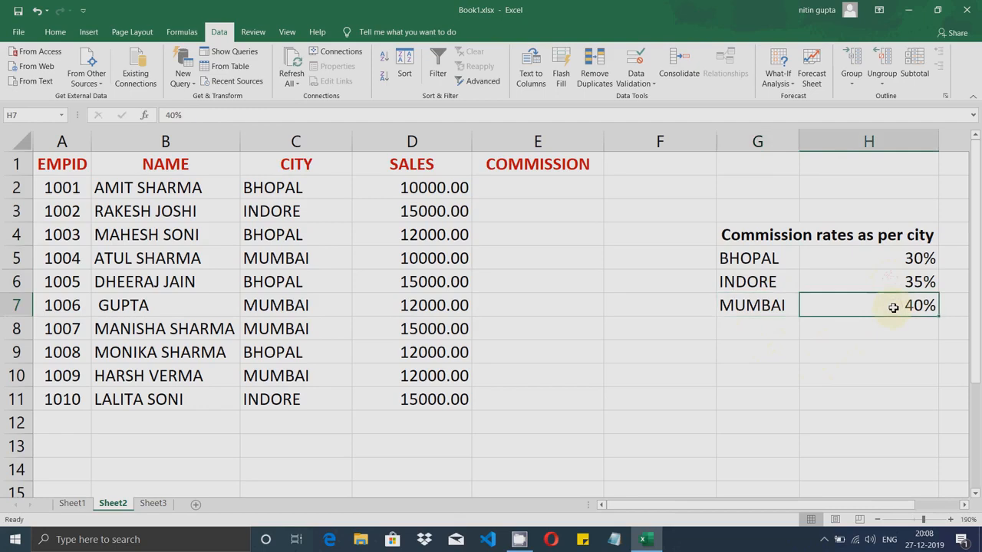
pyautogui.click(829, 386)
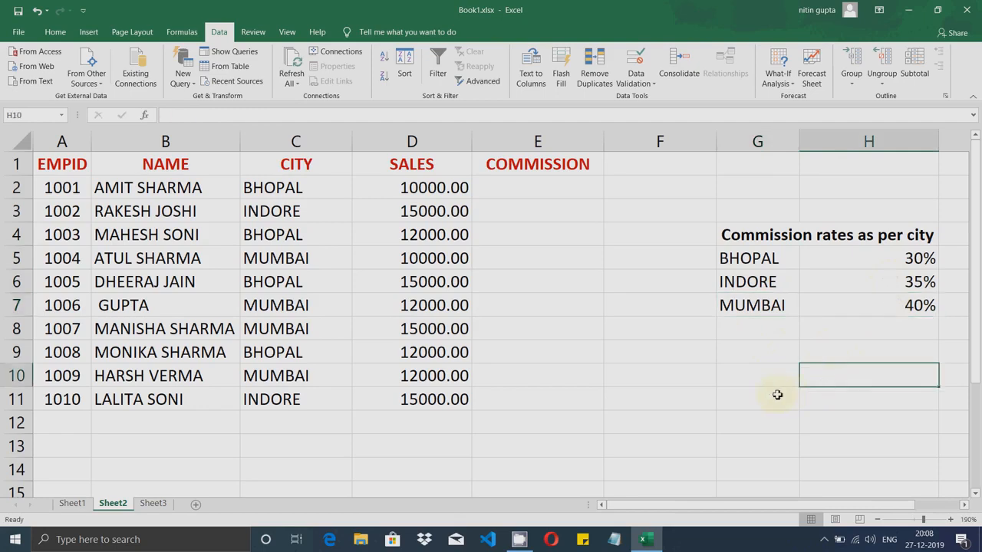
pyautogui.click(571, 192)
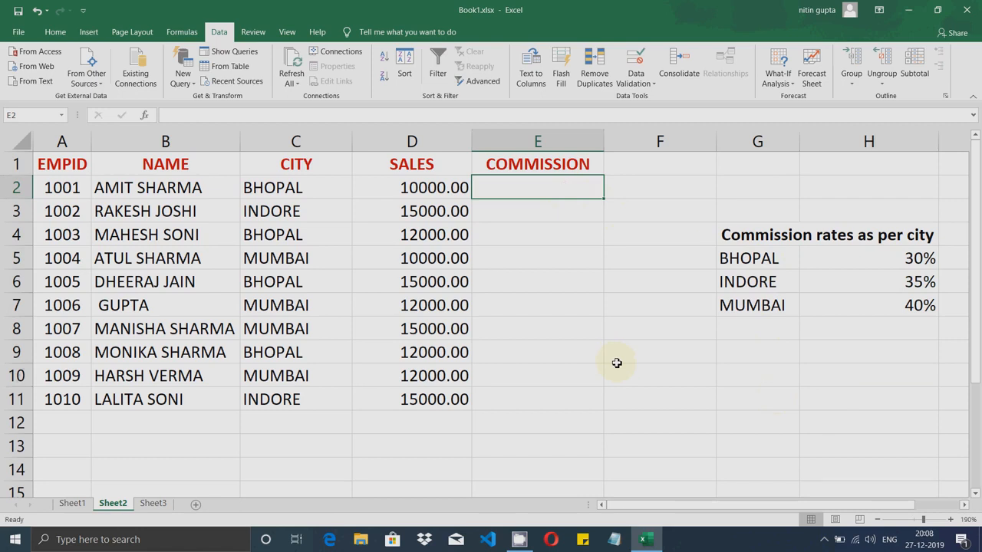
pyautogui.click(745, 261)
pyautogui.click(746, 288)
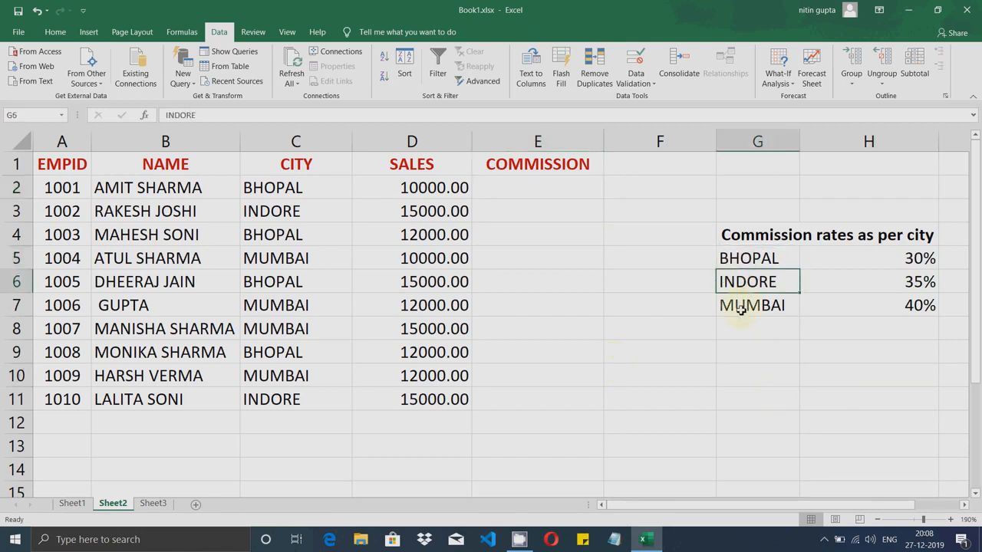
pyautogui.click(741, 309)
pyautogui.click(551, 193)
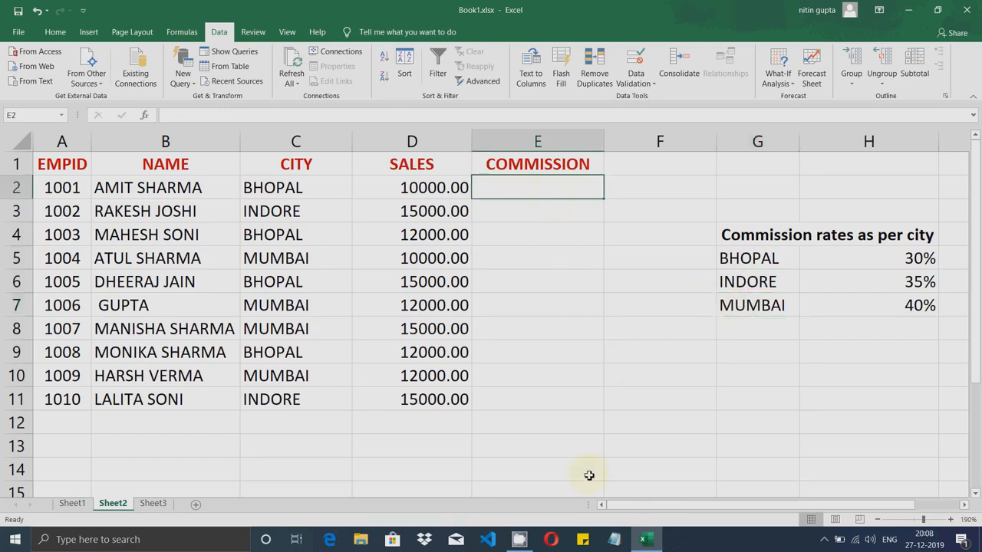
# In E2, type =if(c2="BHOPAL",d2*30%, and begin a nested if(c2=" test
pyautogui.write('=')
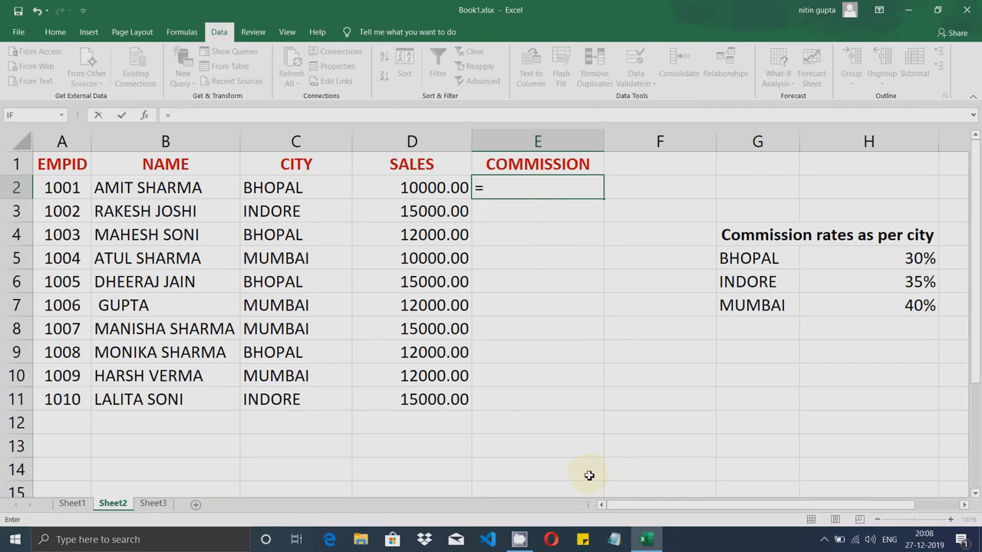
pyautogui.write('if')
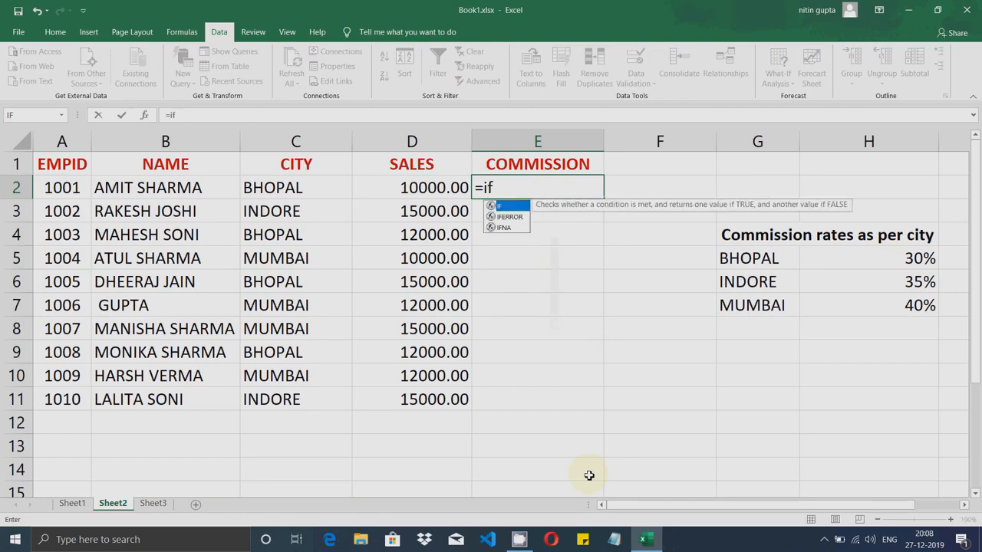
pyautogui.write('(')
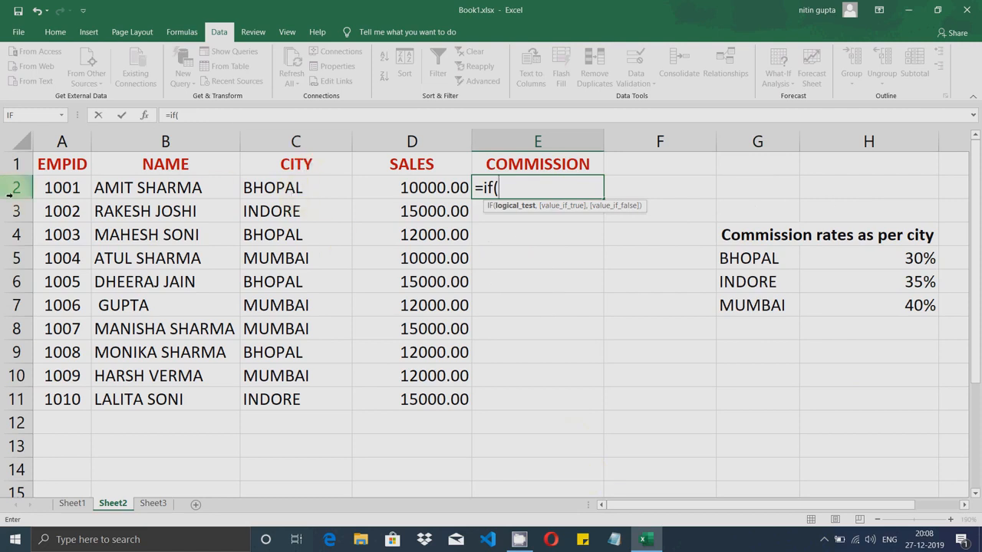
pyautogui.write('c2')
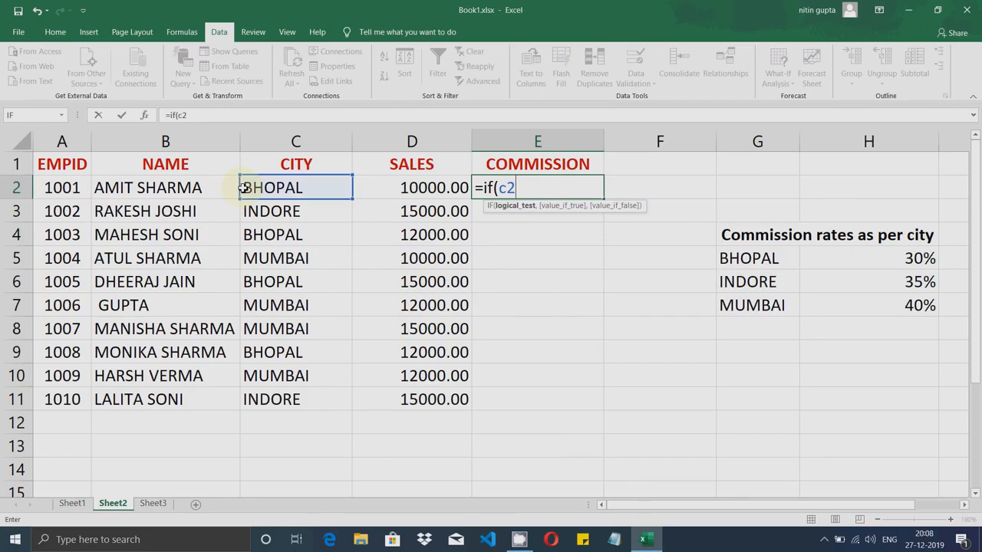
pyautogui.write('="BHP')
pyautogui.press('BackSpace')
pyautogui.write('OPAL')
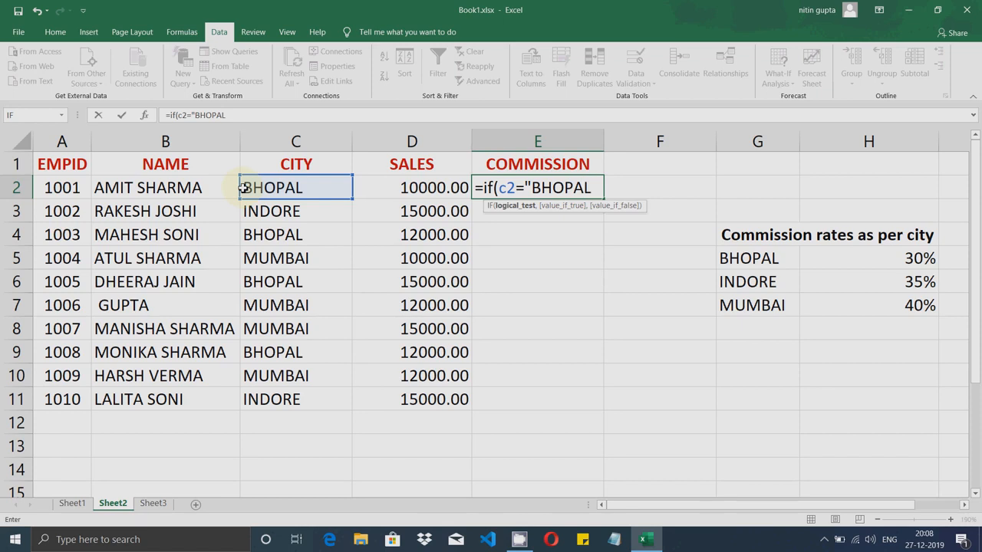
pyautogui.write('"')
pyautogui.write(',')
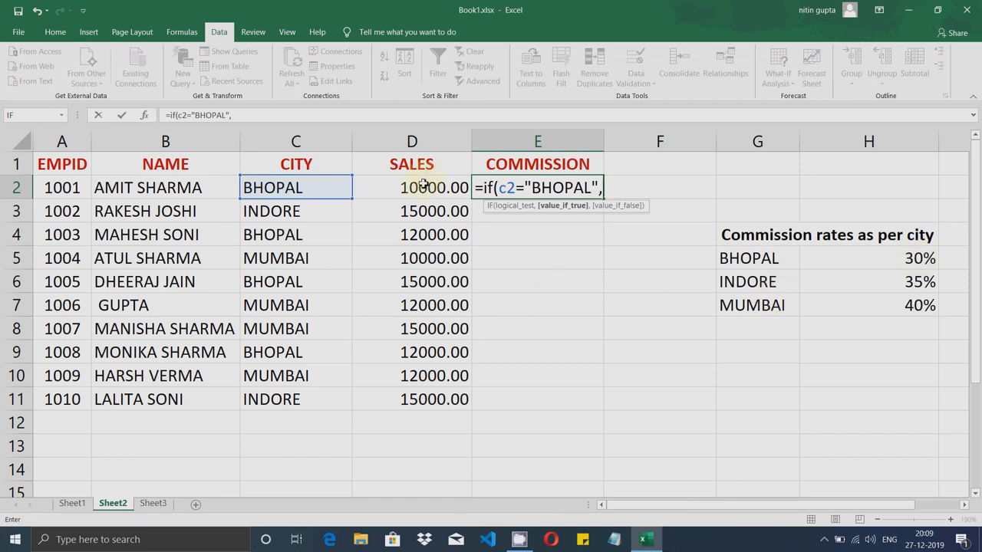
pyautogui.write('d')
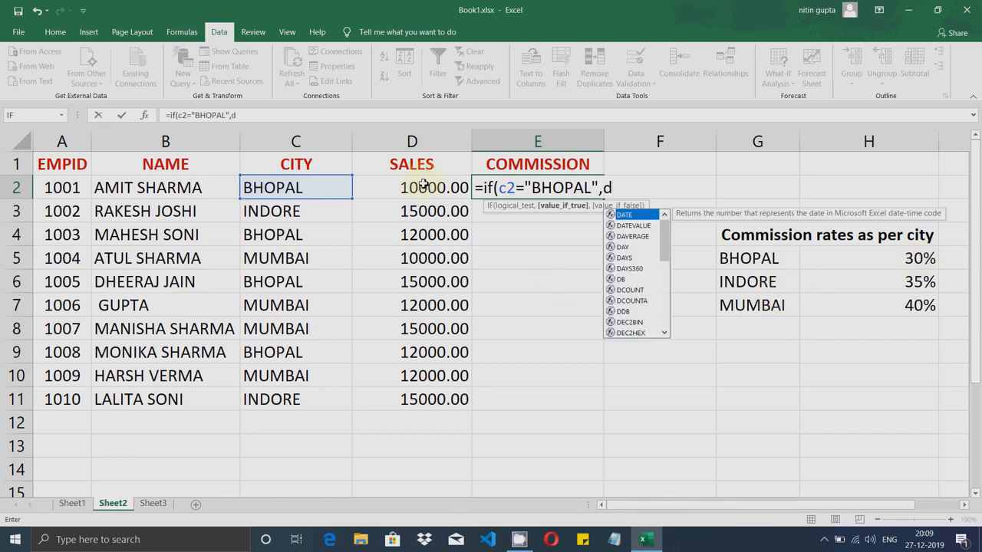
pyautogui.write('2')
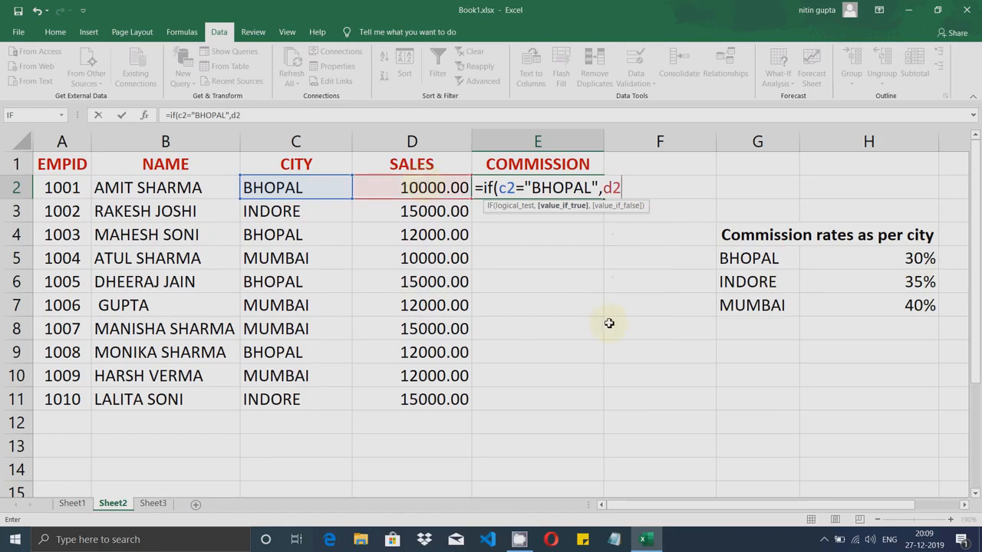
pyautogui.write('*30%')
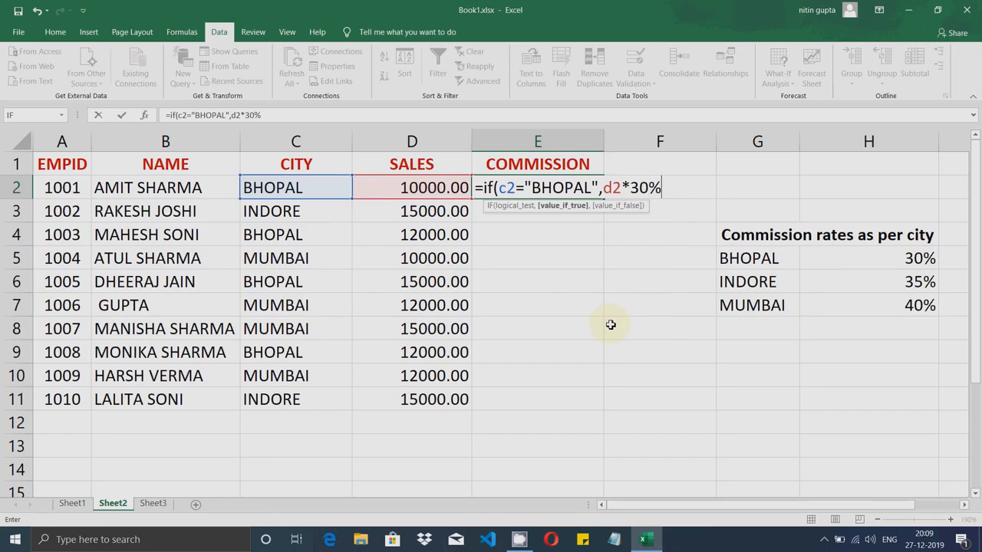
pyautogui.write(',')
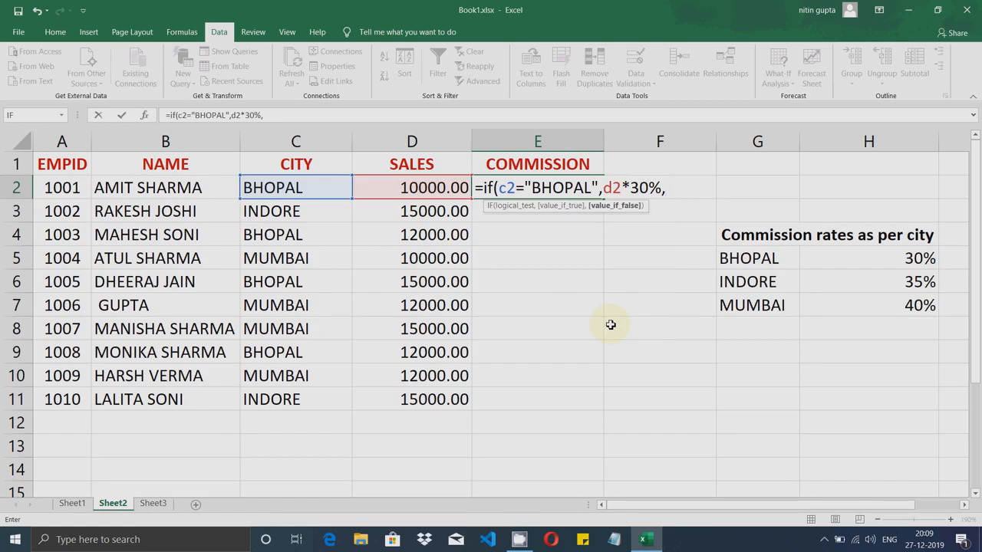
pyautogui.write('if')
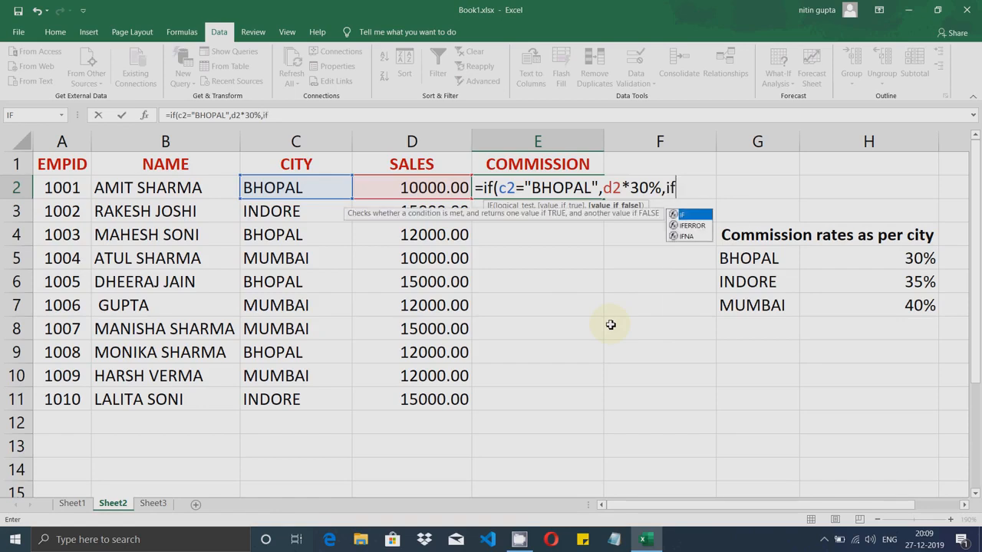
pyautogui.write('(')
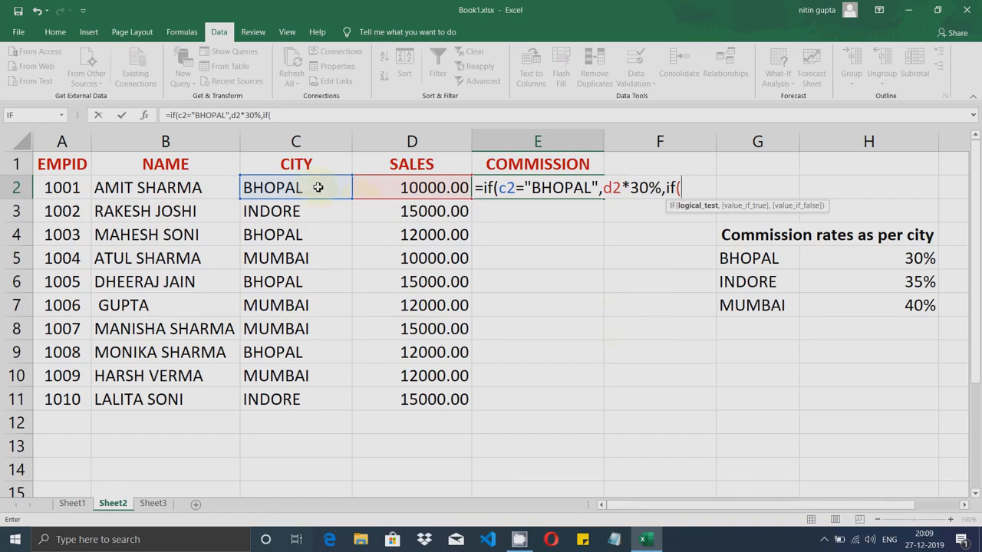
pyautogui.write('c')
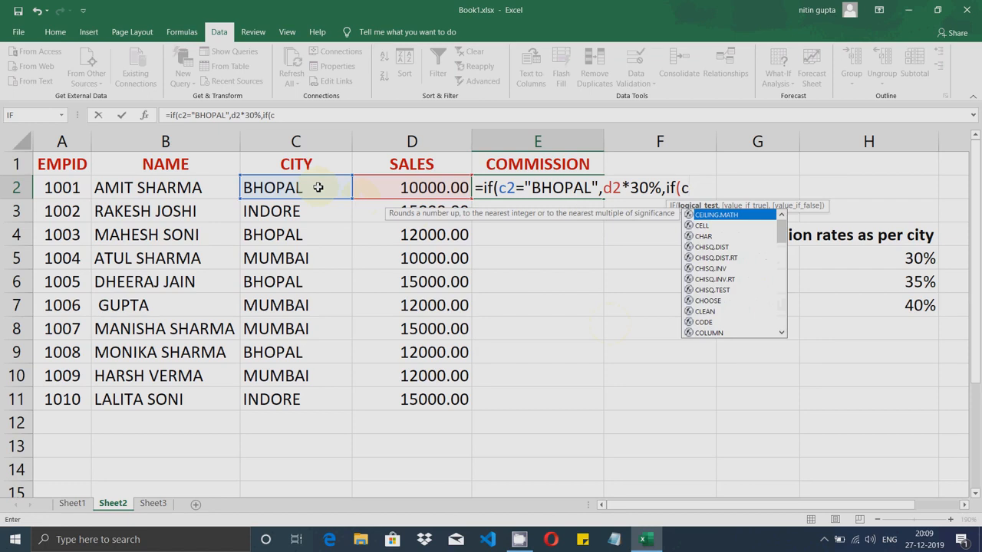
pyautogui.write('2')
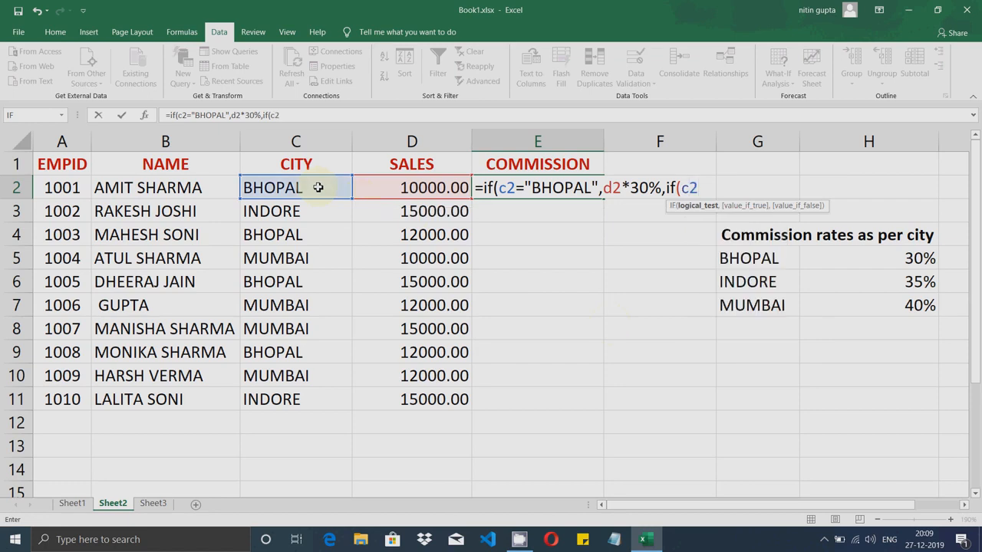
pyautogui.write('="BHOPAL"')
# Remove the extra quote and add the INDORE condition with a d2*35% result
pyautogui.press('BackSpace')
pyautogui.write('INDORE')
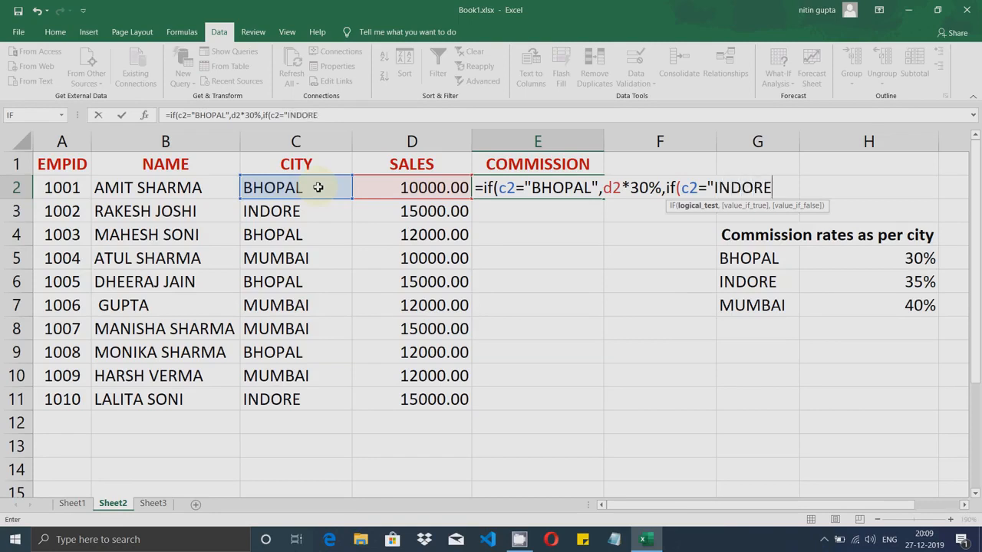
pyautogui.write('",')
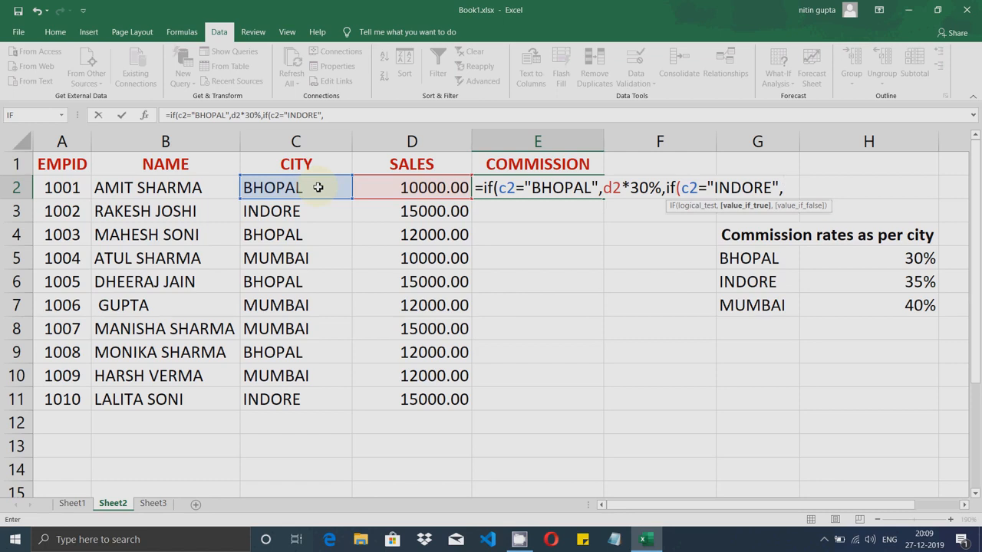
pyautogui.write('d')
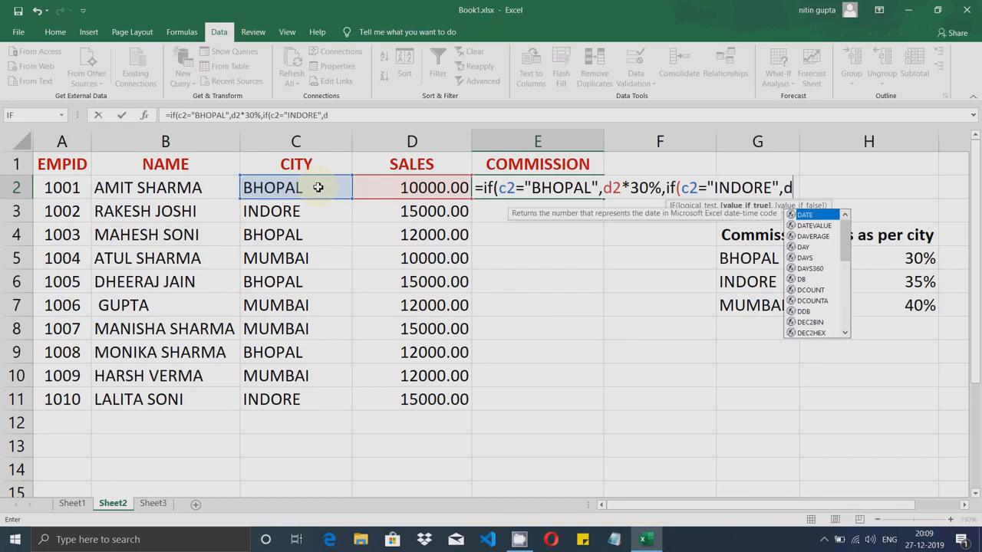
pyautogui.write('2*')
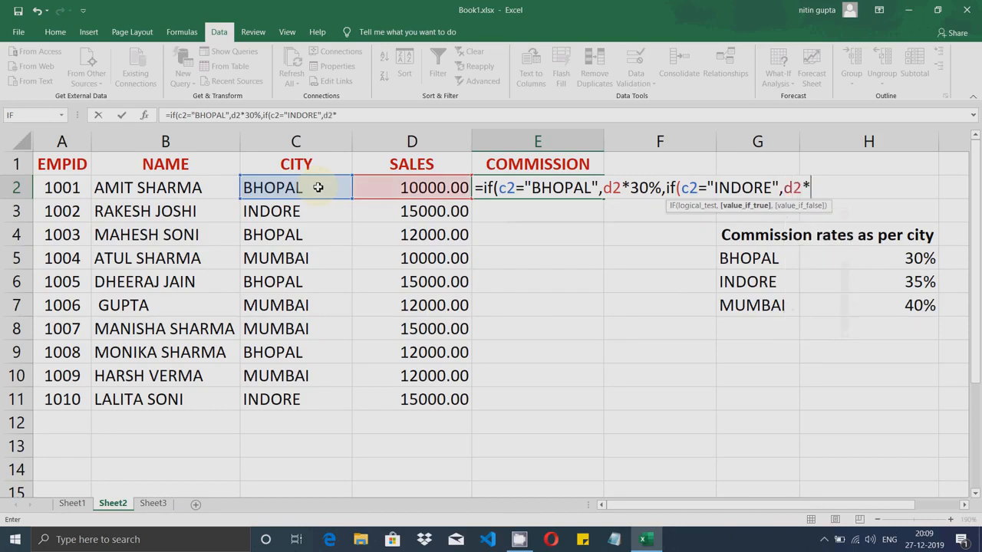
pyautogui.write('35%,')
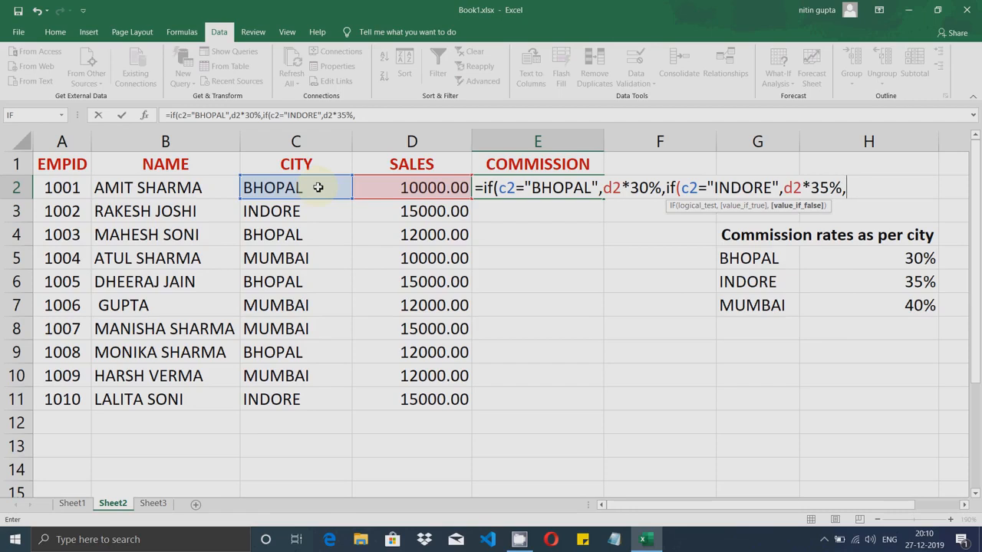
# Add the MUMBAI test at d2*40% with 0 otherwise, closing the brackets
pyautogui.click(866, 188)
pyautogui.write('if')
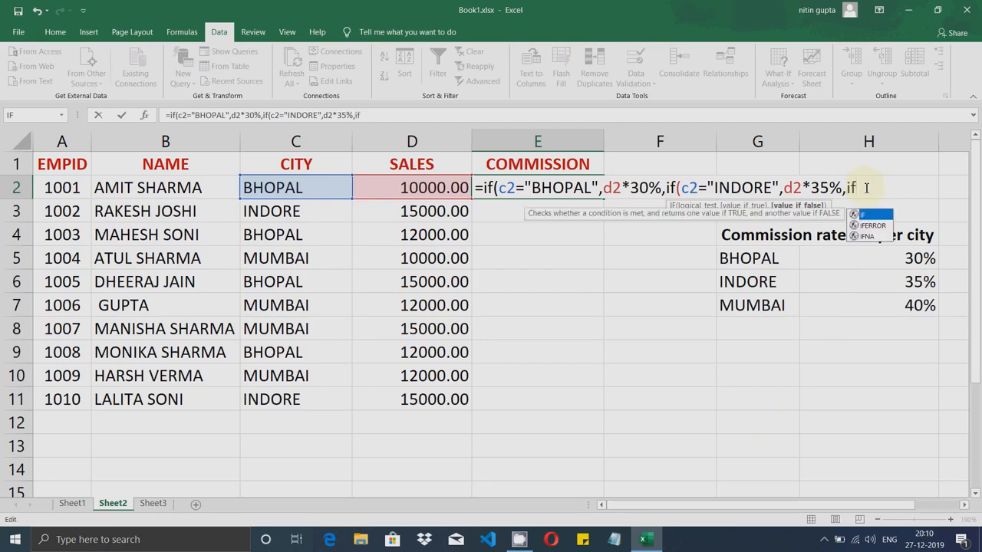
pyautogui.write('(')
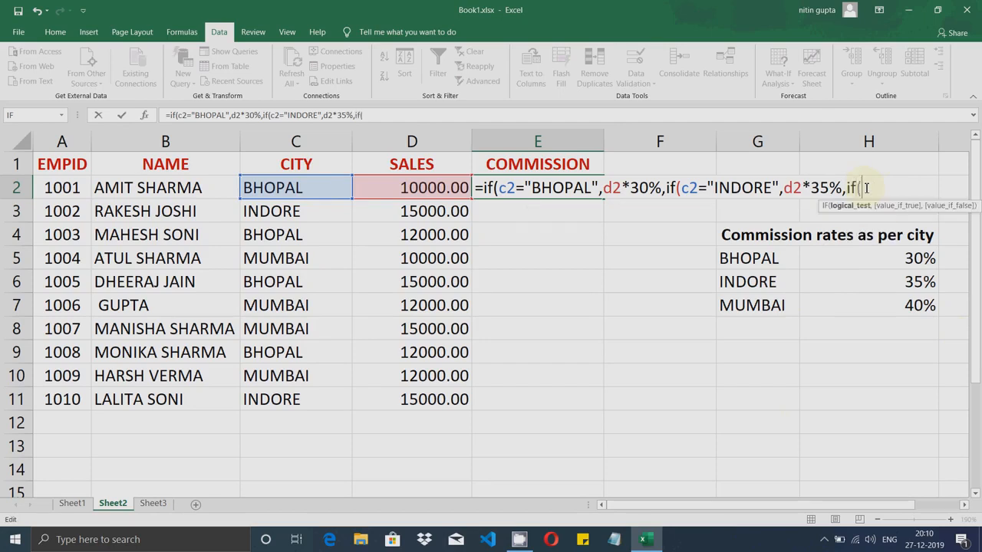
pyautogui.write('c2')
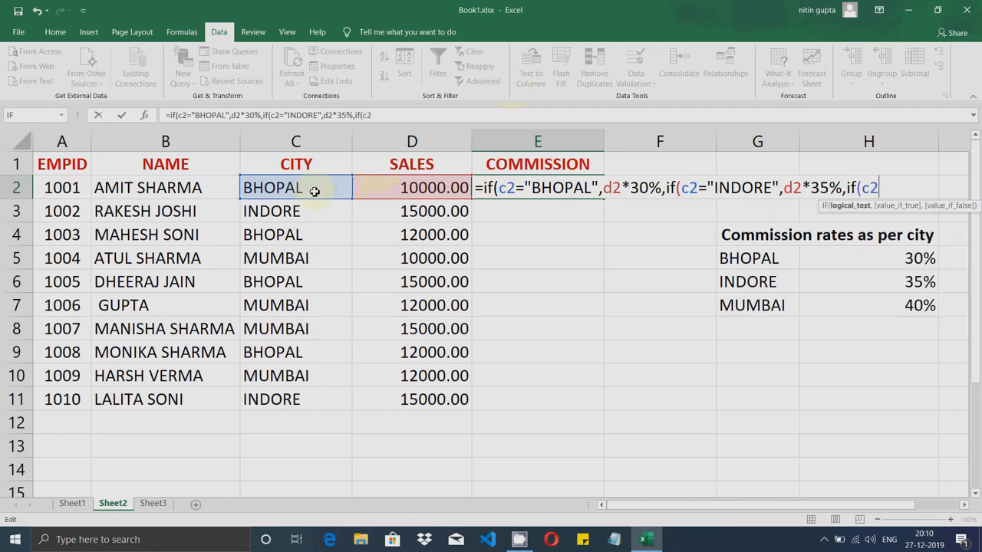
pyautogui.write('="')
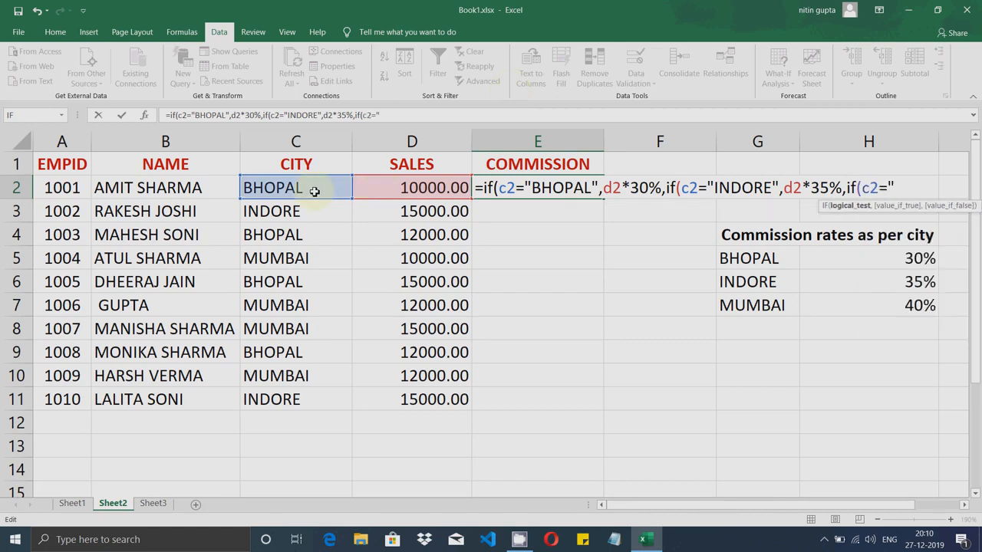
pyautogui.write('MUMBAI')
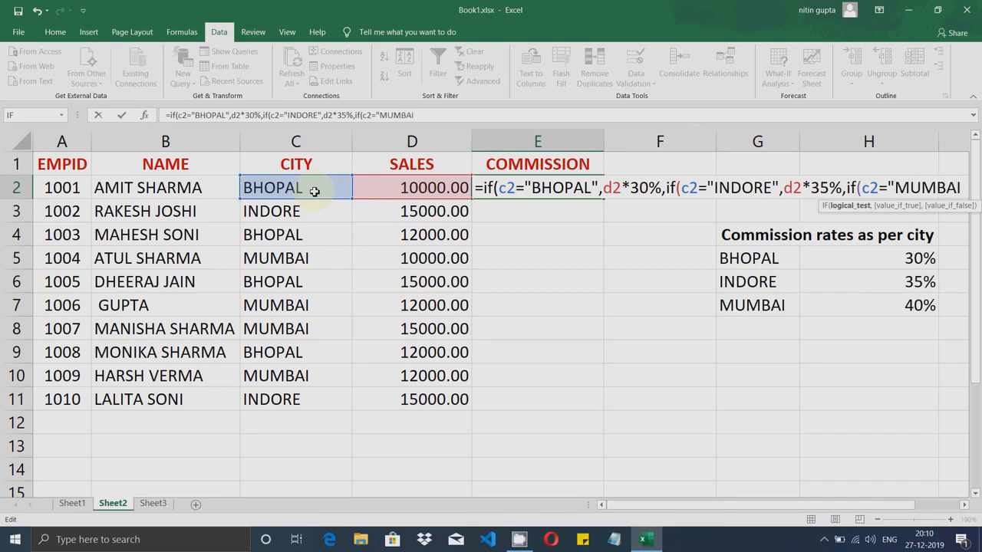
pyautogui.write('",')
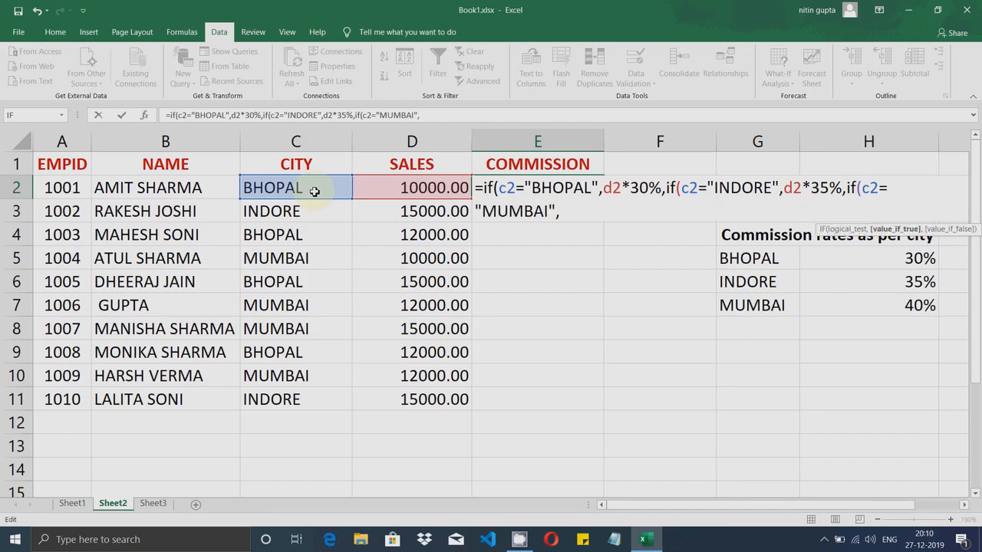
pyautogui.write('d')
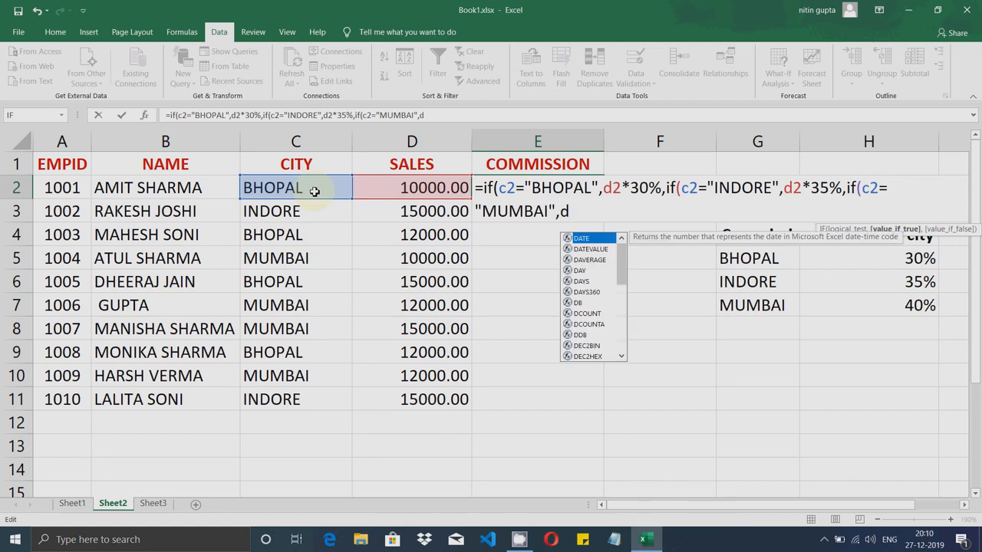
pyautogui.write('2*40')
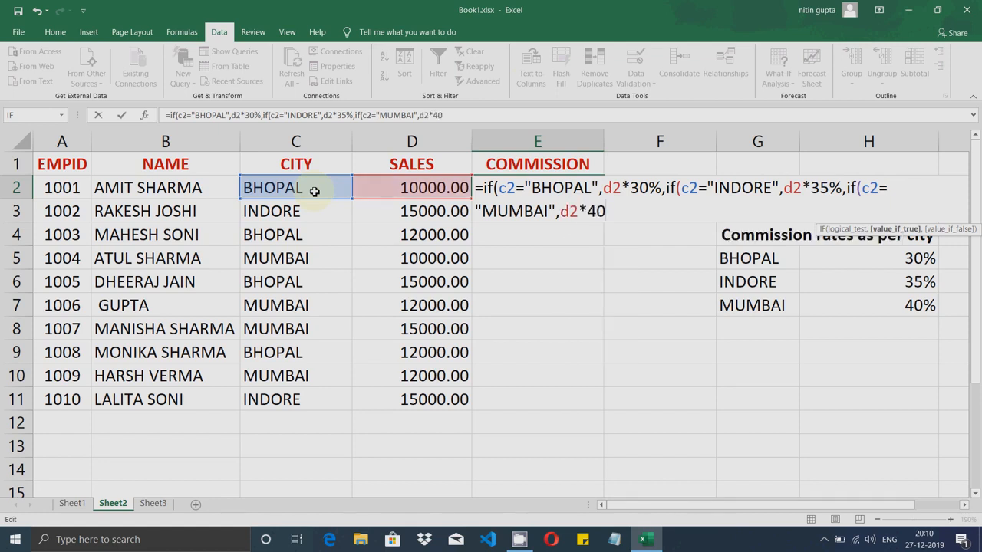
pyautogui.write('%')
pyautogui.write(',0')
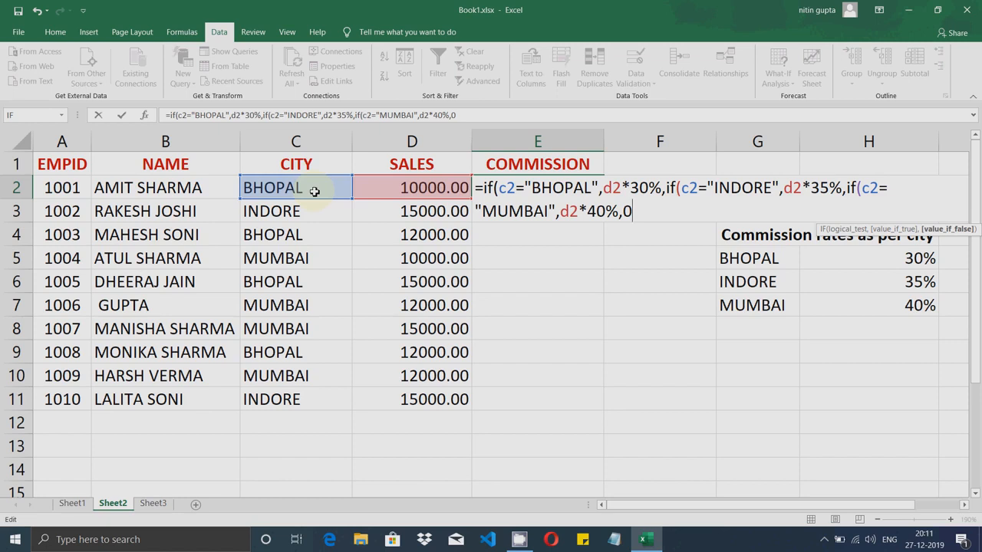
pyautogui.write(')')
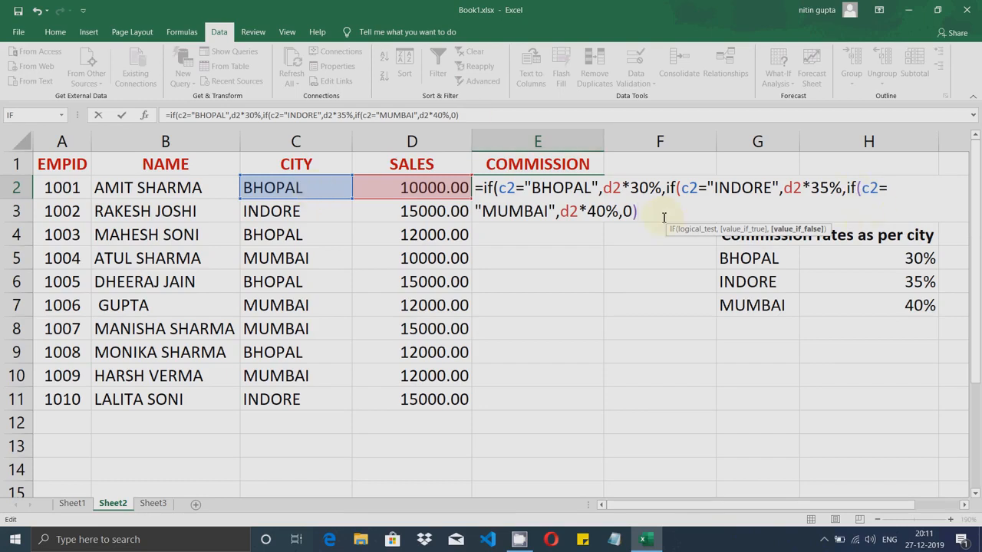
pyautogui.write(')')
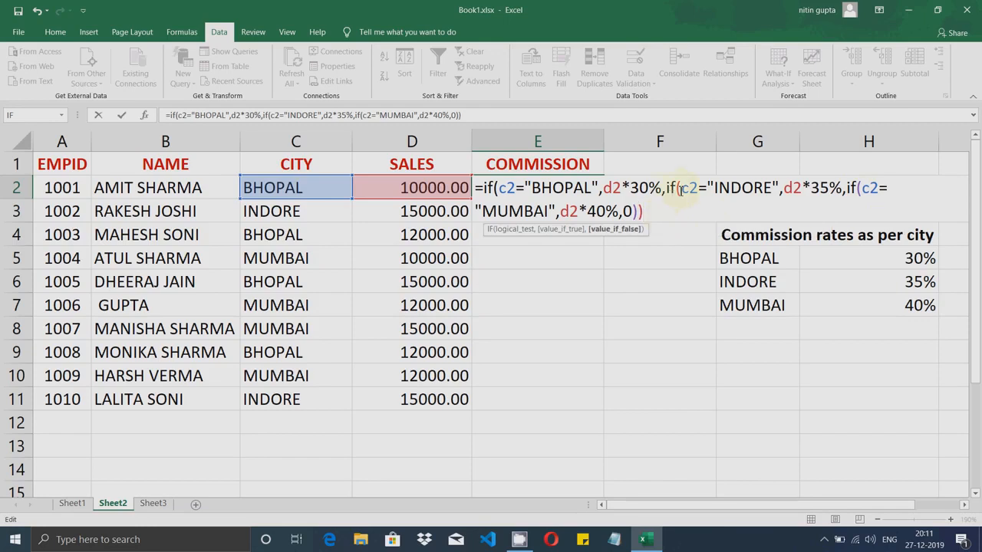
pyautogui.write(')')
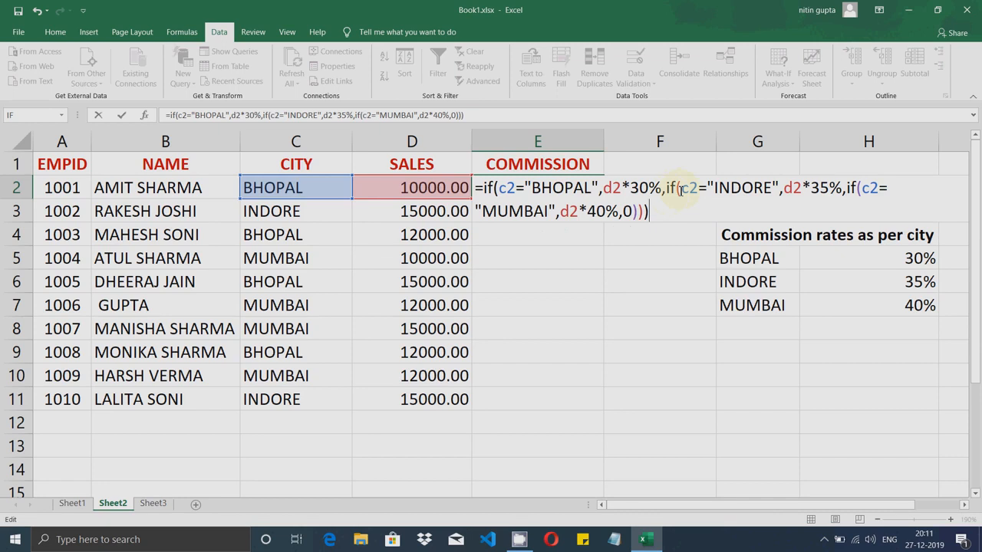
# Commit E2's formula, showing a 3000 commission, and return to E2
pyautogui.press('Return')
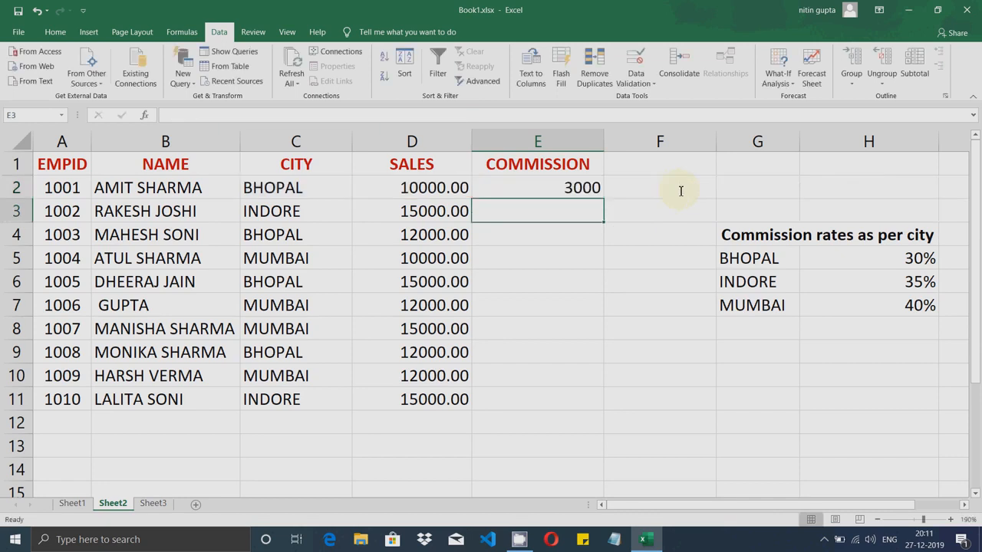
pyautogui.press('Up')
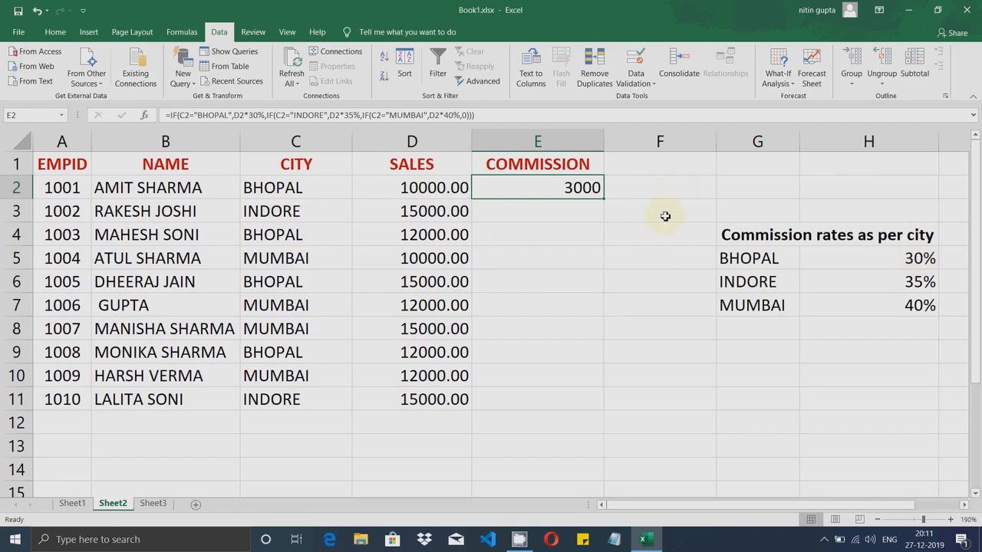
# Fill the commission formula down to E11 and spot-check cities, sales and commissions in rows 3–7
pyautogui.moveTo(601, 197); pyautogui.dragTo(565, 416)
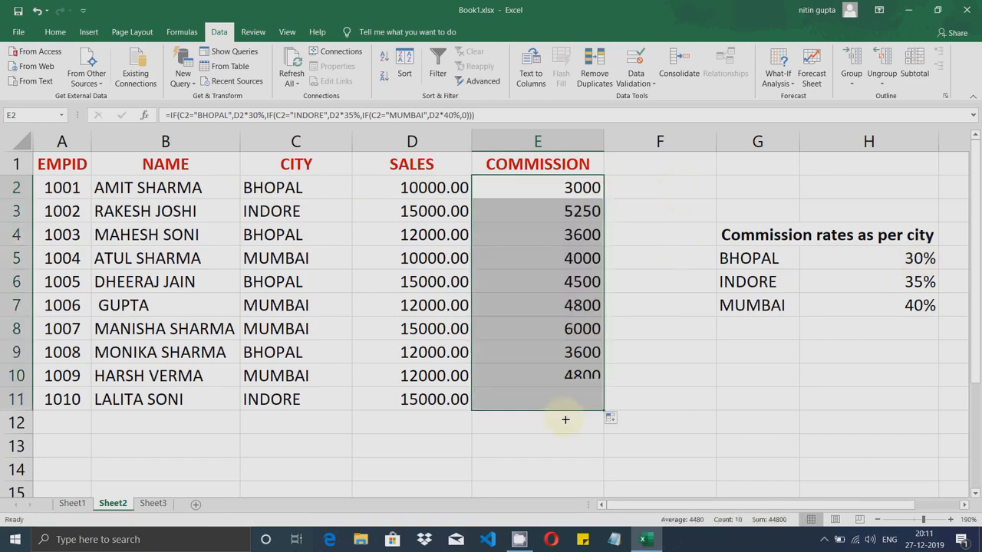
pyautogui.click(529, 442)
pyautogui.click(318, 213)
pyautogui.click(437, 213)
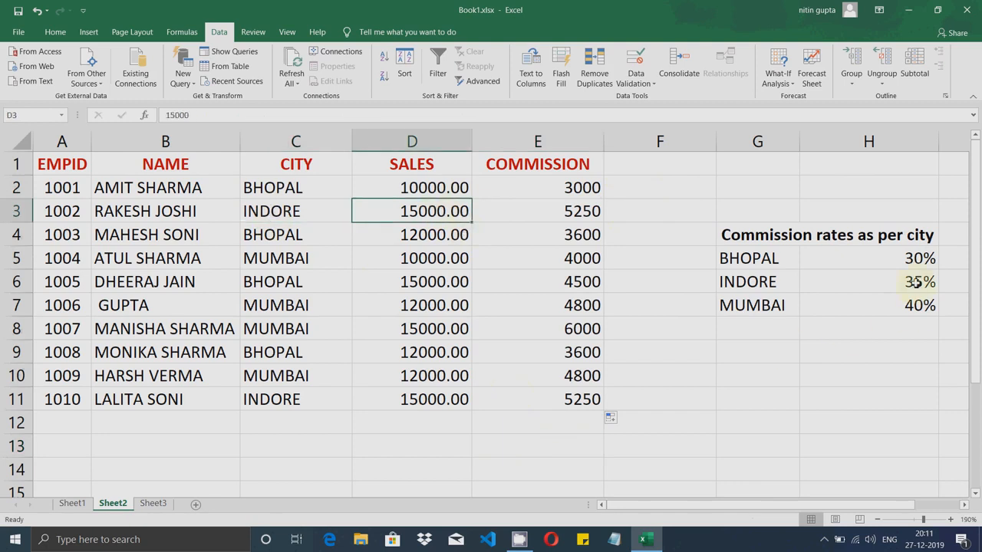
pyautogui.click(430, 261)
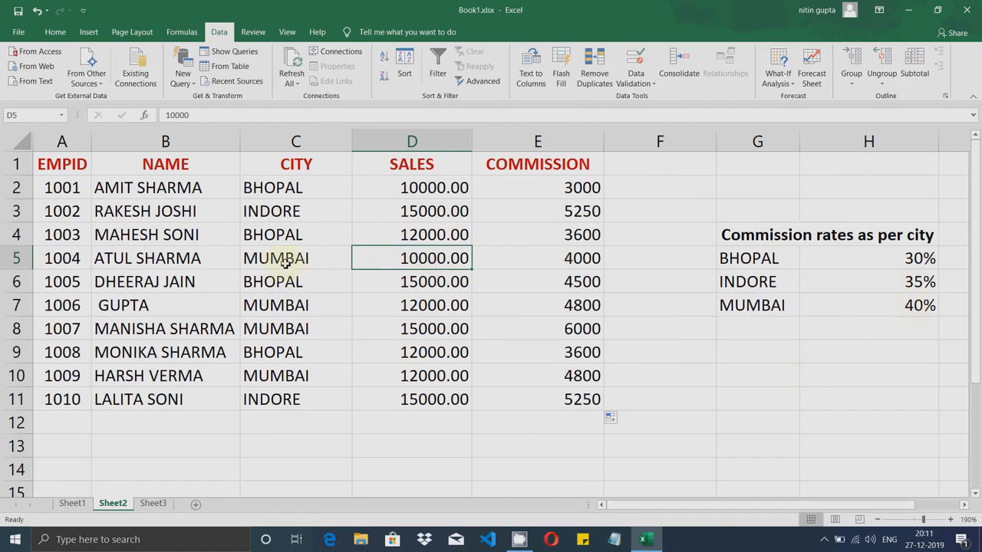
pyautogui.click(285, 290)
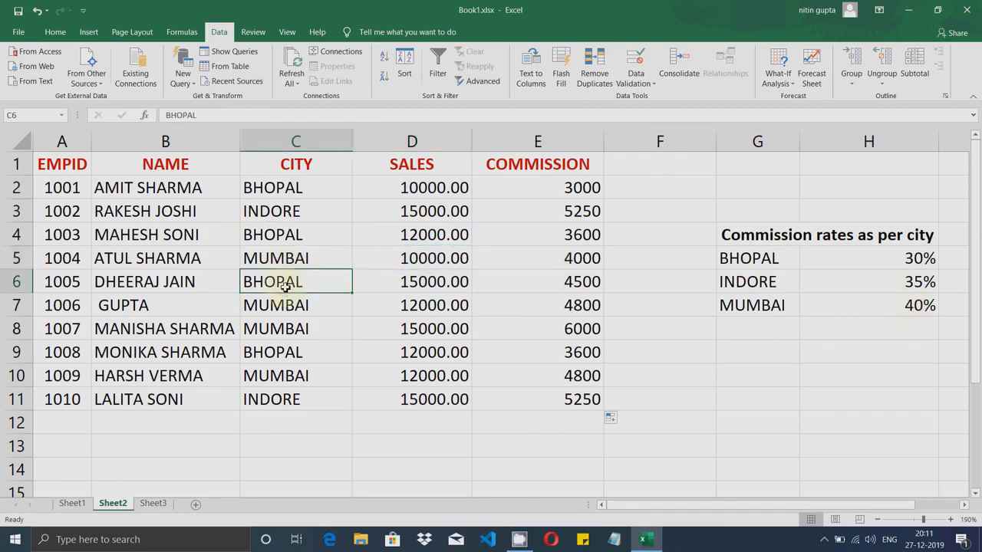
pyautogui.click(555, 283)
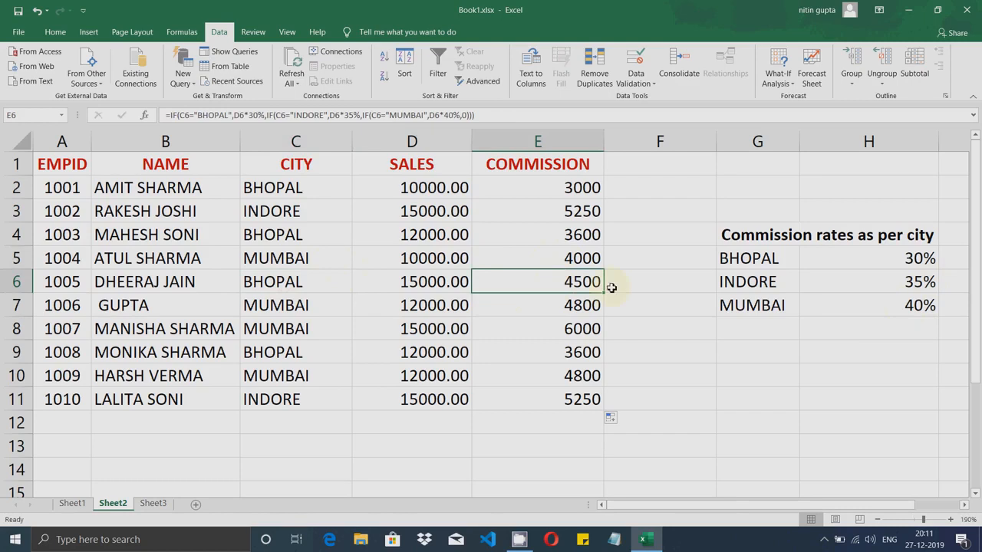
pyautogui.click(264, 308)
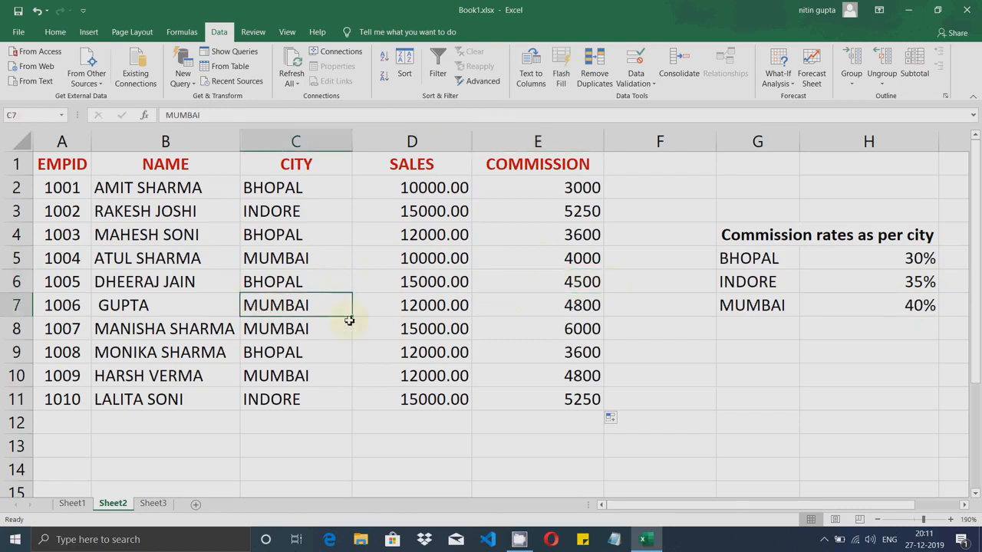
pyautogui.click(558, 306)
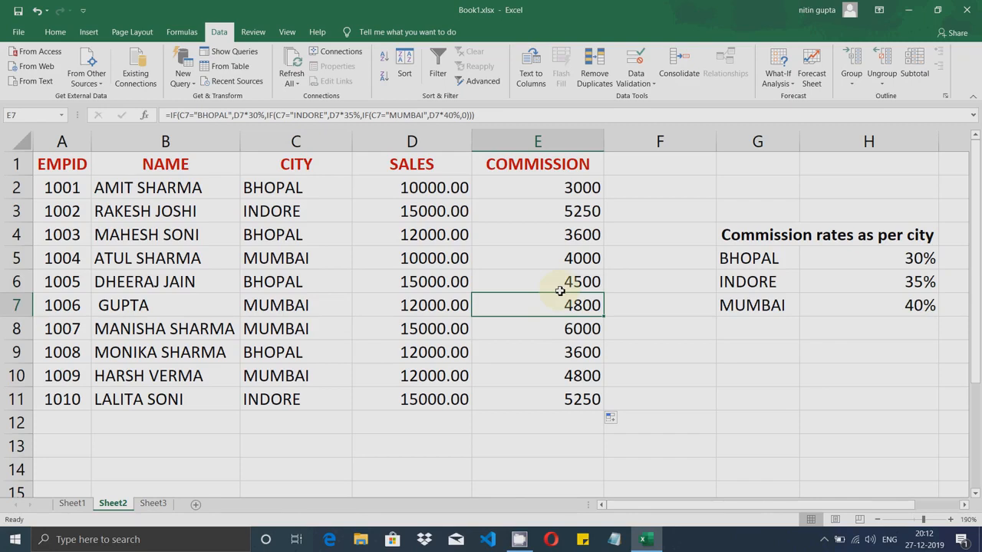
# Review E2's formula without changes, then open Sheet3's student marks table
pyautogui.doubleClick(587, 193)
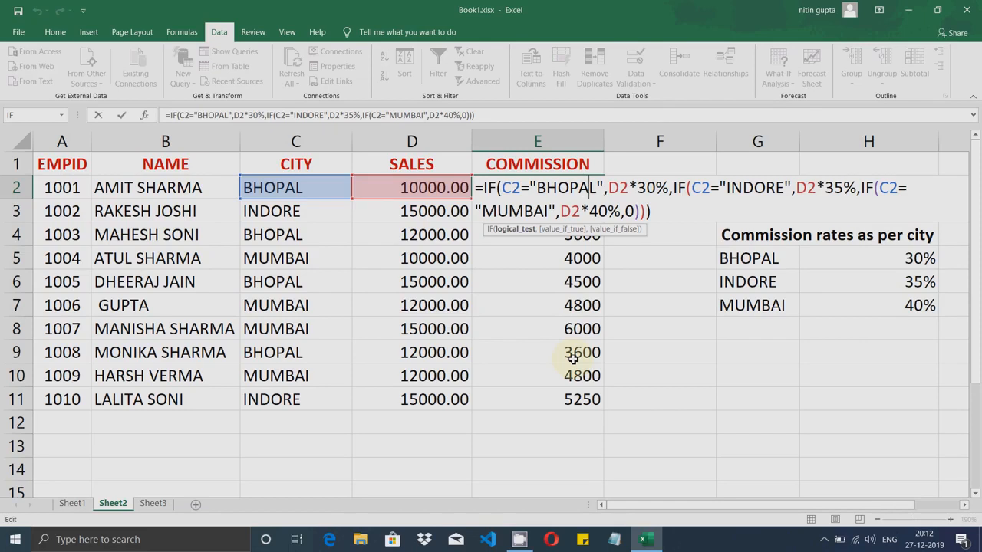
pyautogui.press('Return')
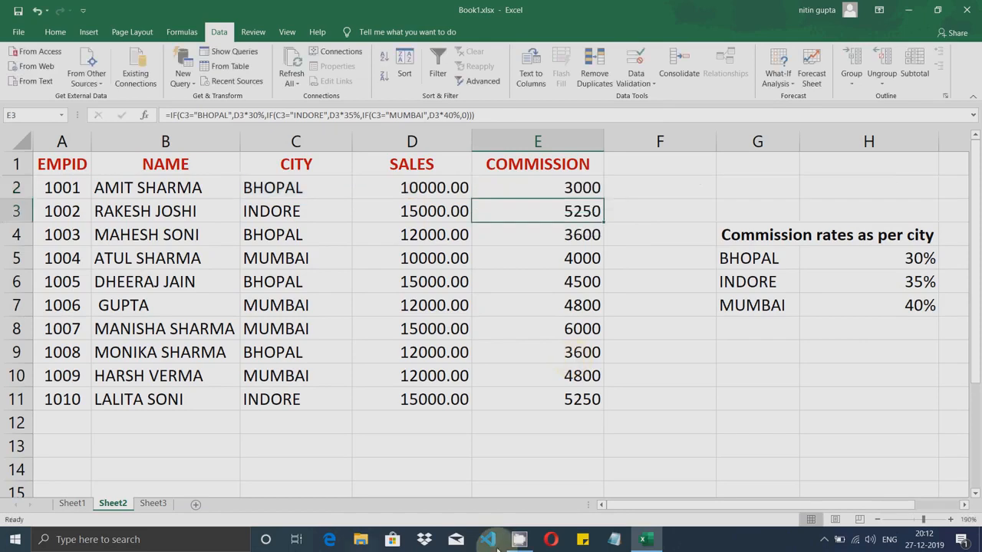
pyautogui.click(153, 504)
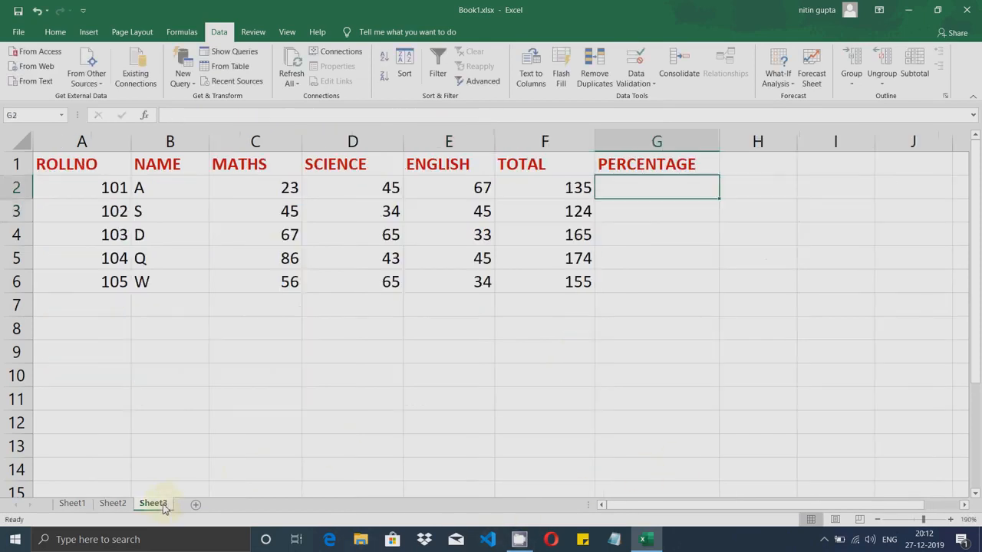
pyautogui.click(56, 31)
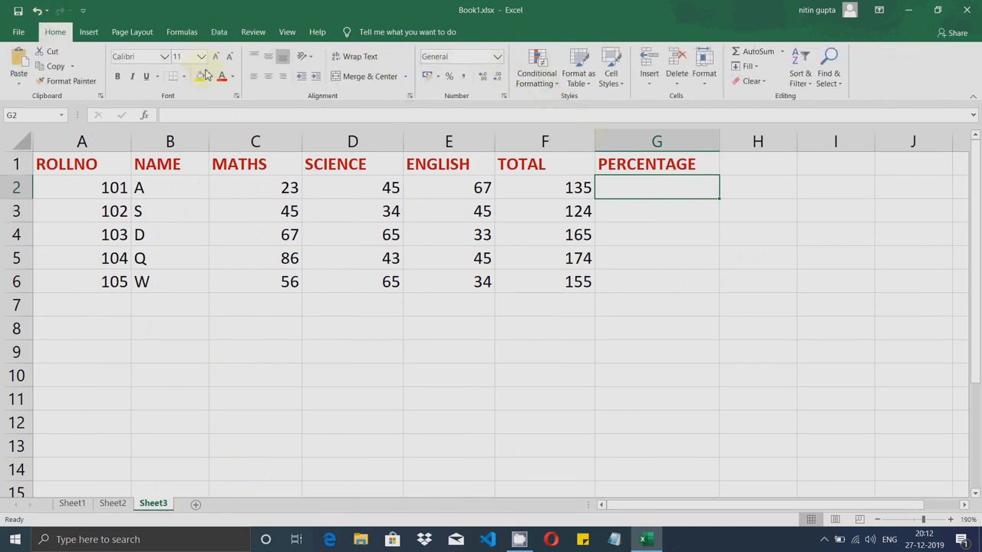
pyautogui.click(219, 32)
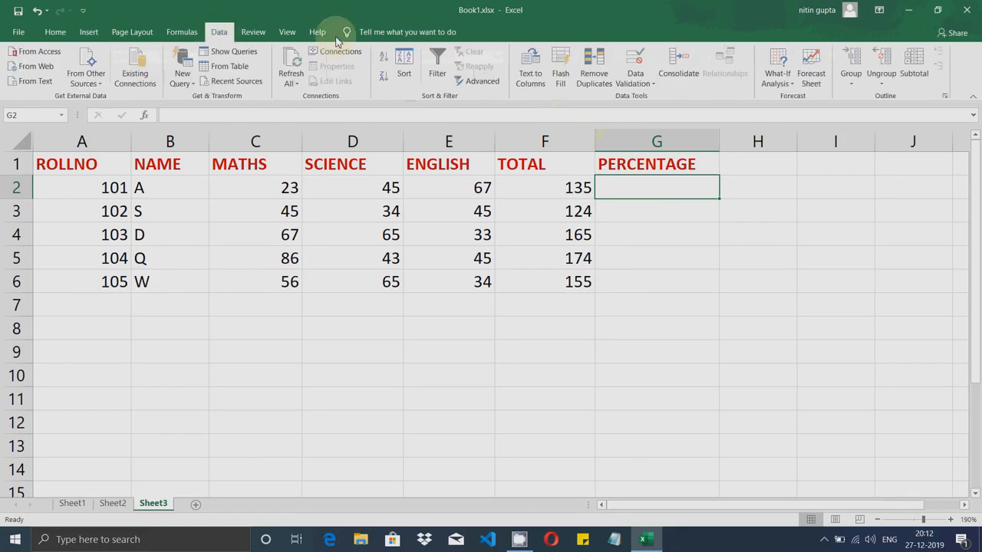
pyautogui.click(635, 81)
pyautogui.click(646, 101)
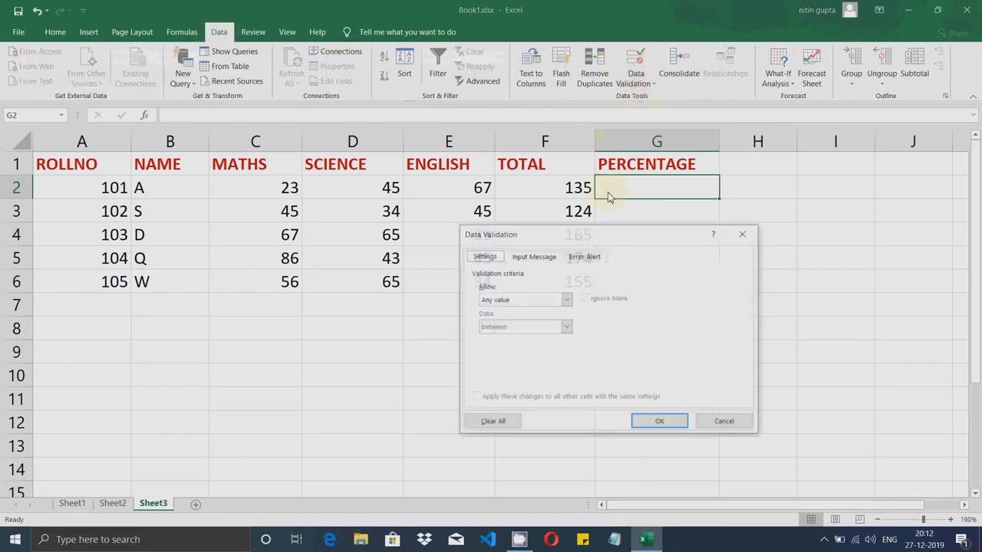
pyautogui.click(703, 421)
pyautogui.click(633, 437)
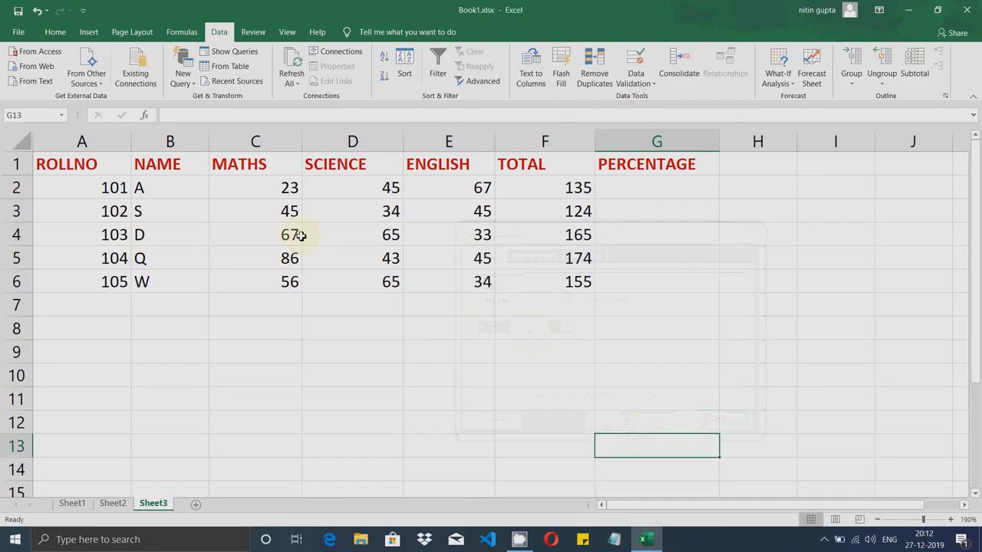
pyautogui.click(78, 186)
pyautogui.click(175, 188)
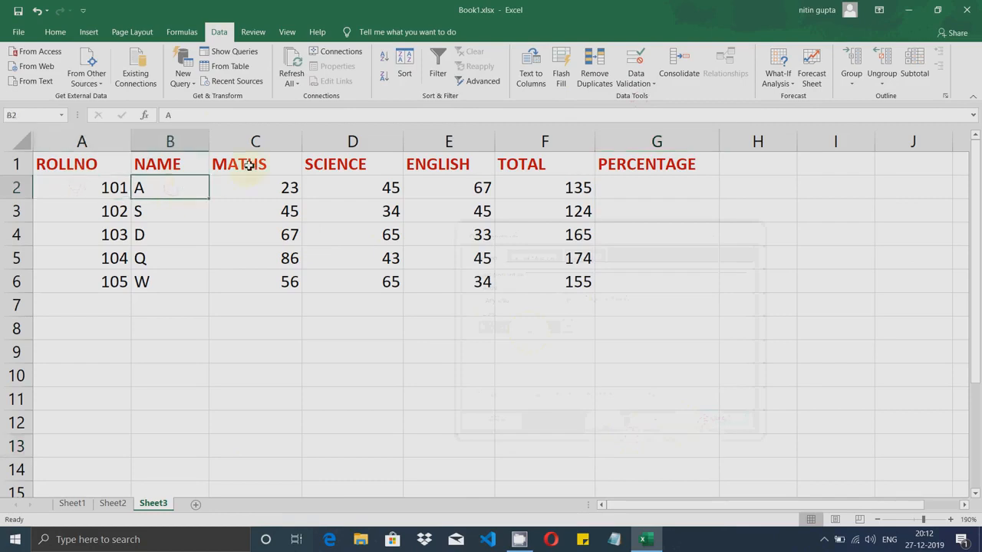
pyautogui.click(249, 165)
pyautogui.click(359, 164)
pyautogui.click(441, 164)
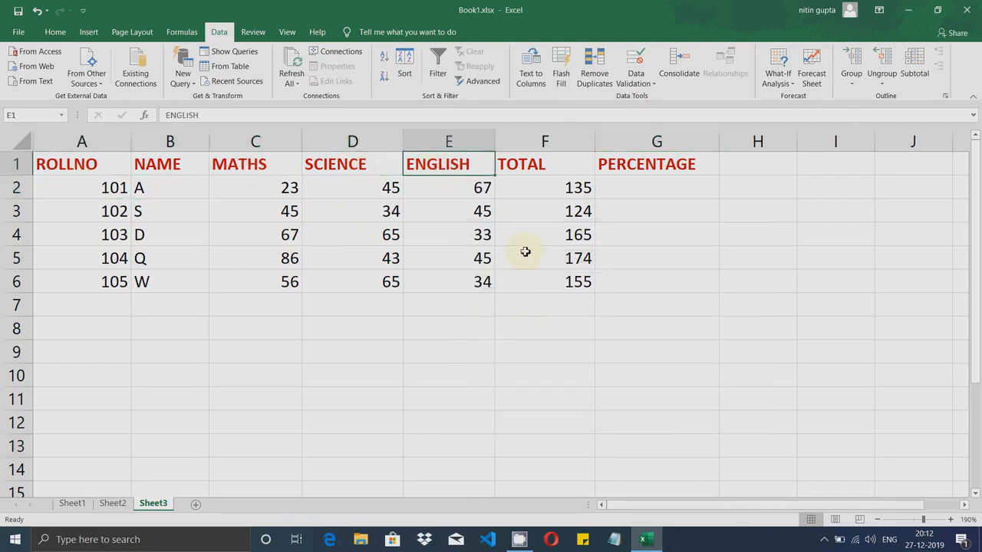
pyautogui.click(510, 164)
pyautogui.click(637, 168)
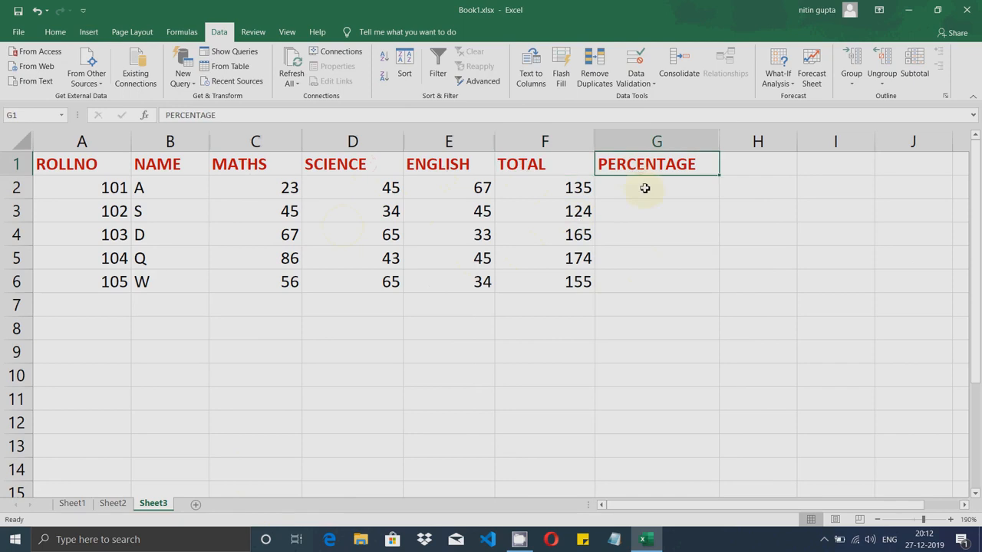
pyautogui.click(643, 189)
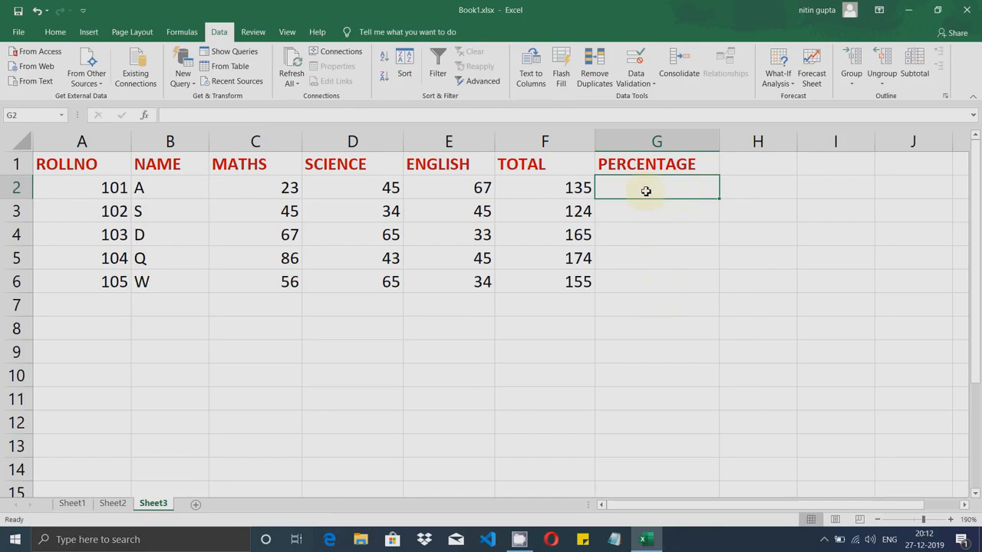
pyautogui.moveTo(278, 191); pyautogui.dragTo(455, 192)
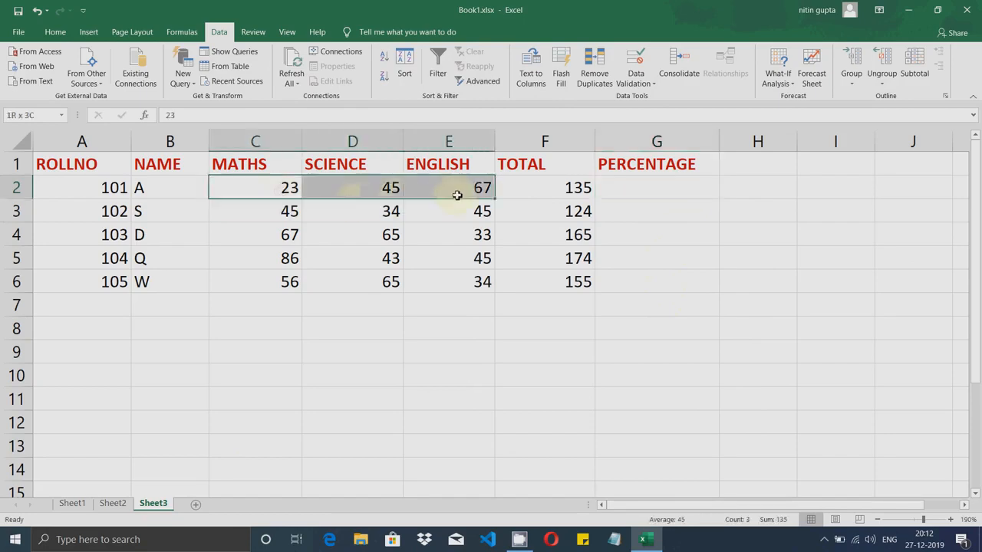
pyautogui.click(388, 349)
pyautogui.moveTo(274, 192); pyautogui.dragTo(451, 189)
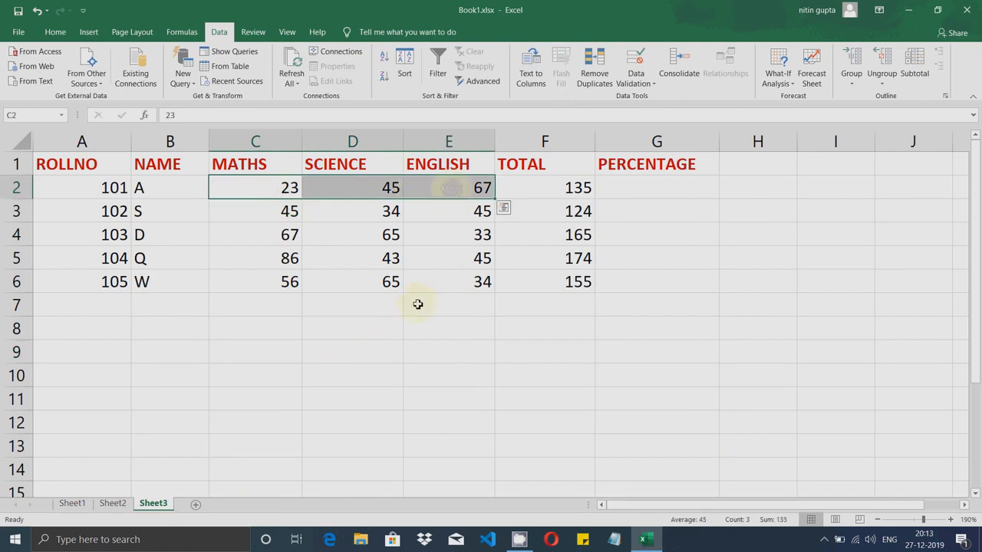
pyautogui.click(412, 333)
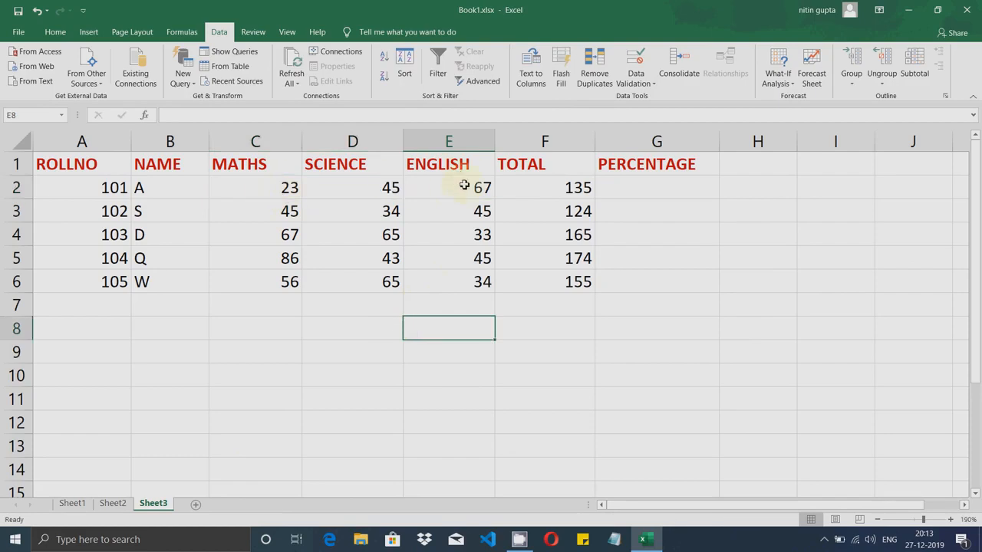
pyautogui.click(627, 187)
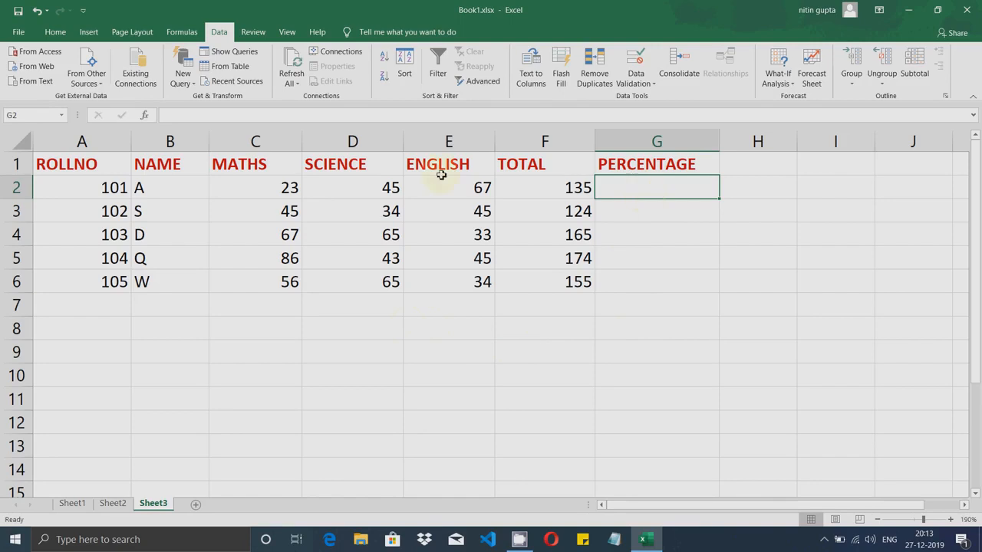
pyautogui.click(295, 192)
pyautogui.click(383, 189)
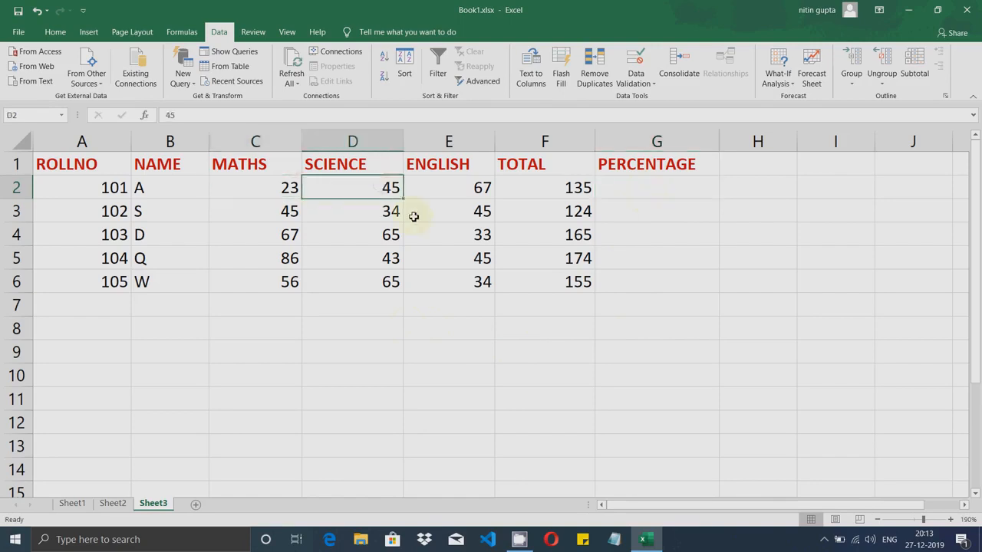
pyautogui.click(461, 186)
pyautogui.click(655, 184)
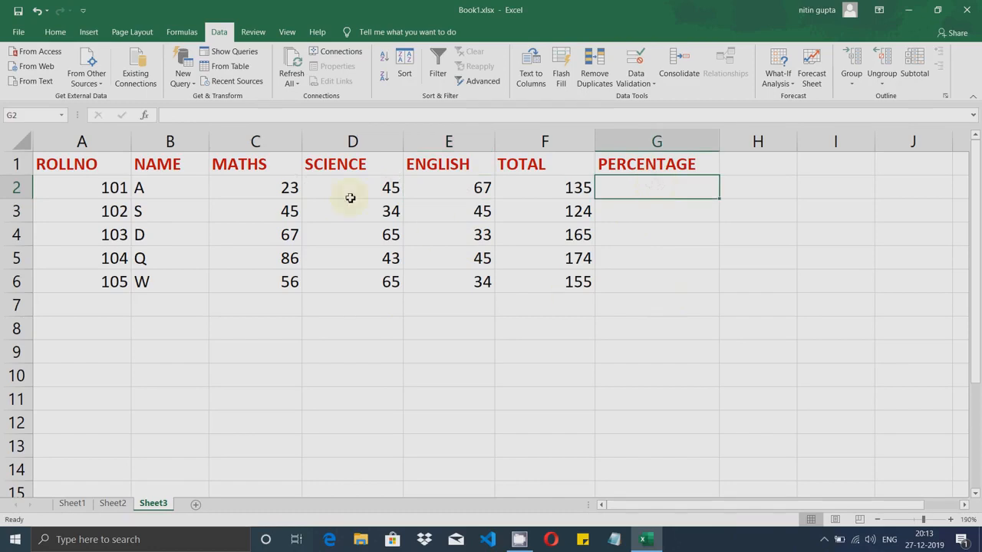
pyautogui.click(266, 186)
pyautogui.click(353, 186)
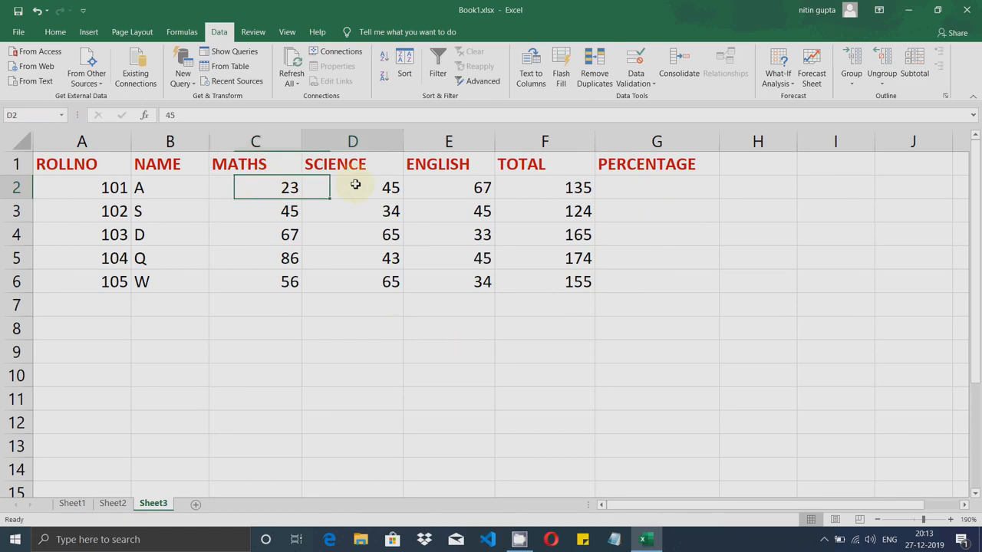
pyautogui.click(444, 187)
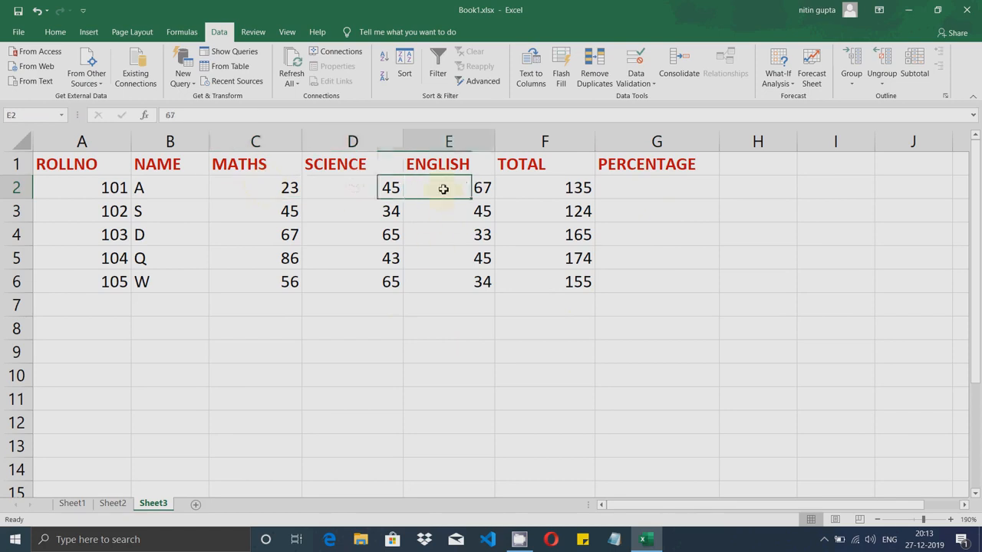
pyautogui.click(227, 162)
pyautogui.click(326, 167)
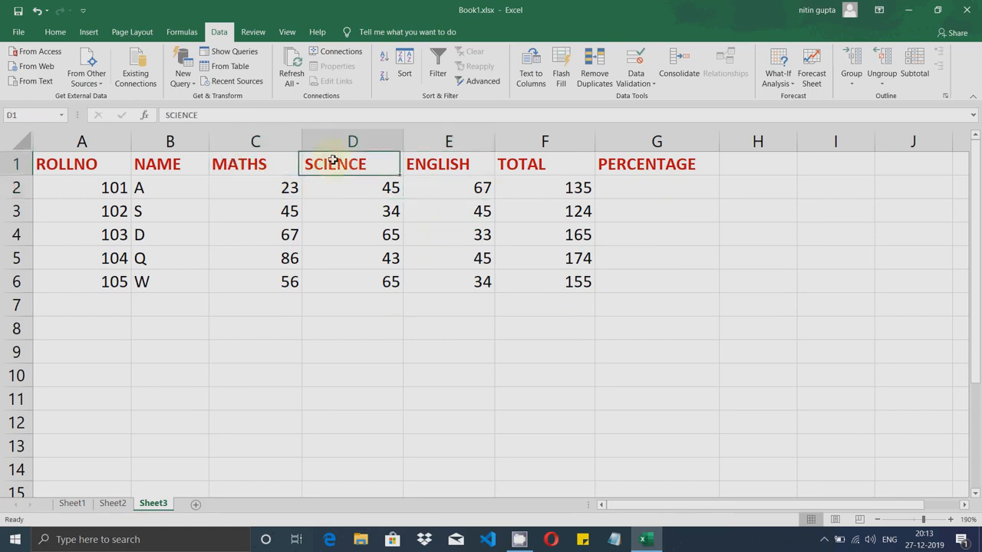
pyautogui.click(432, 165)
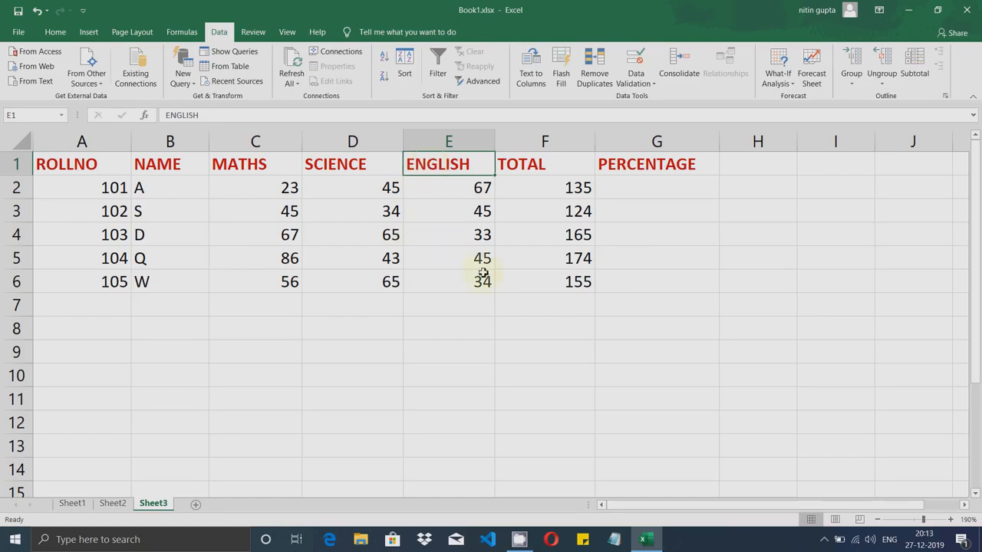
pyautogui.click(660, 194)
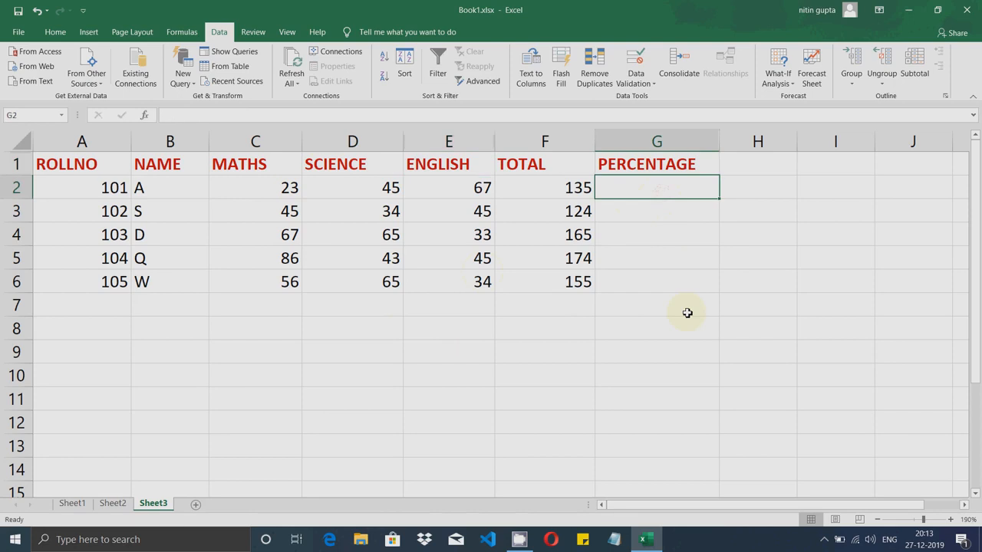
# In G2, type =if(and(c2>=40,d2>=40,e>=40 to test every mark
pyautogui.write('=')
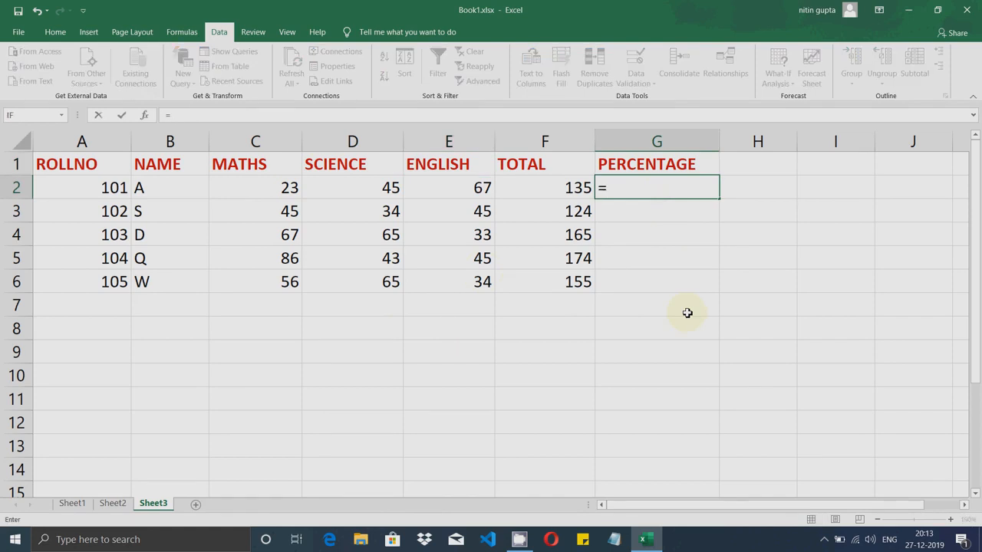
pyautogui.write('if')
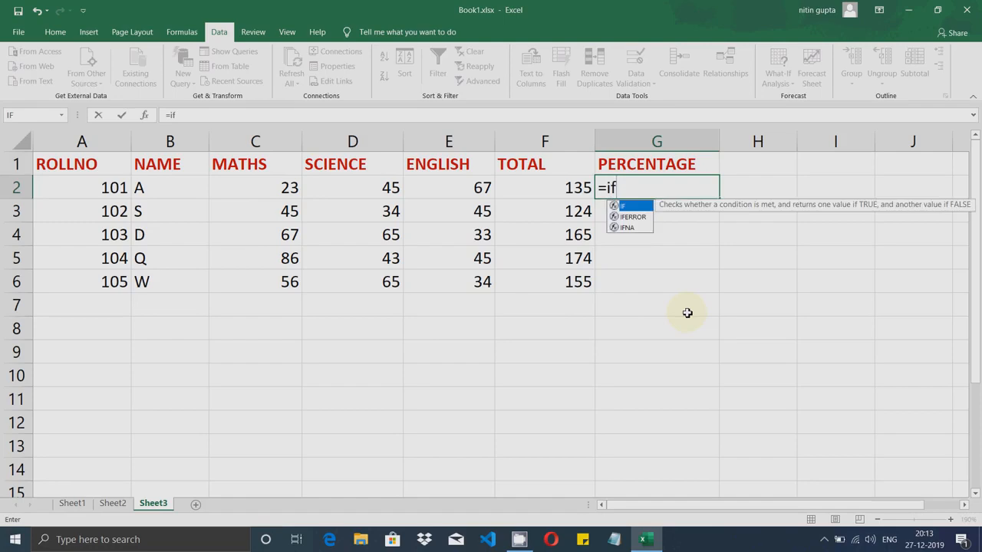
pyautogui.write('(')
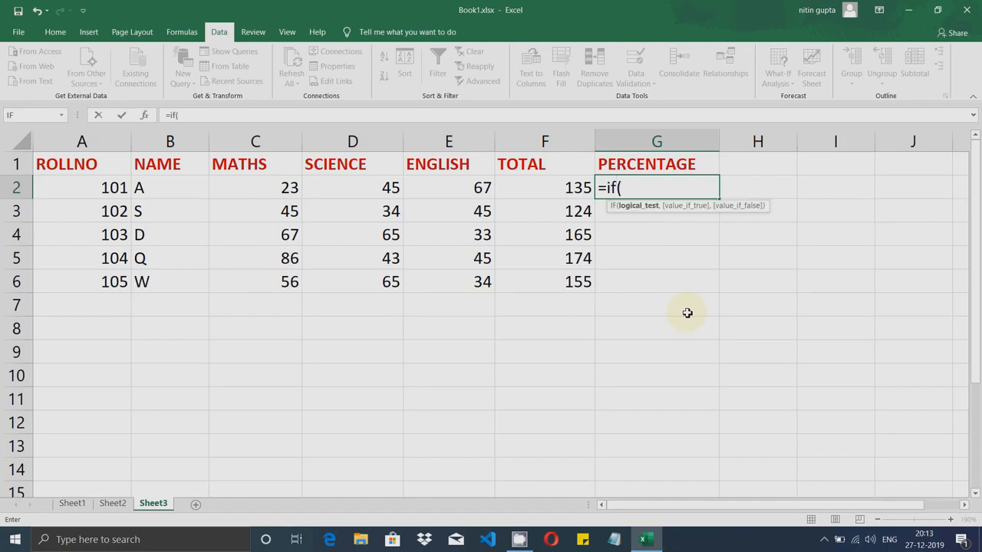
pyautogui.write('and')
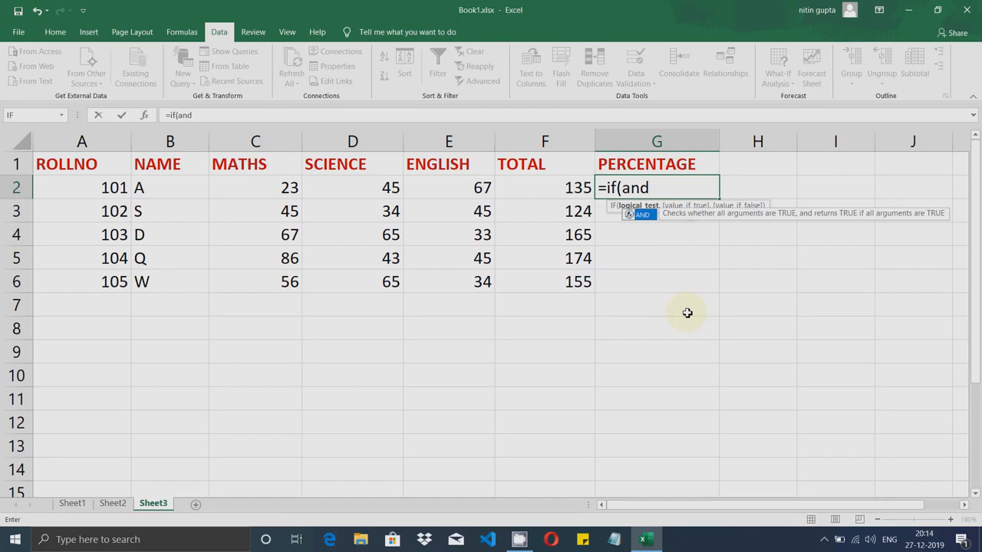
pyautogui.write('(')
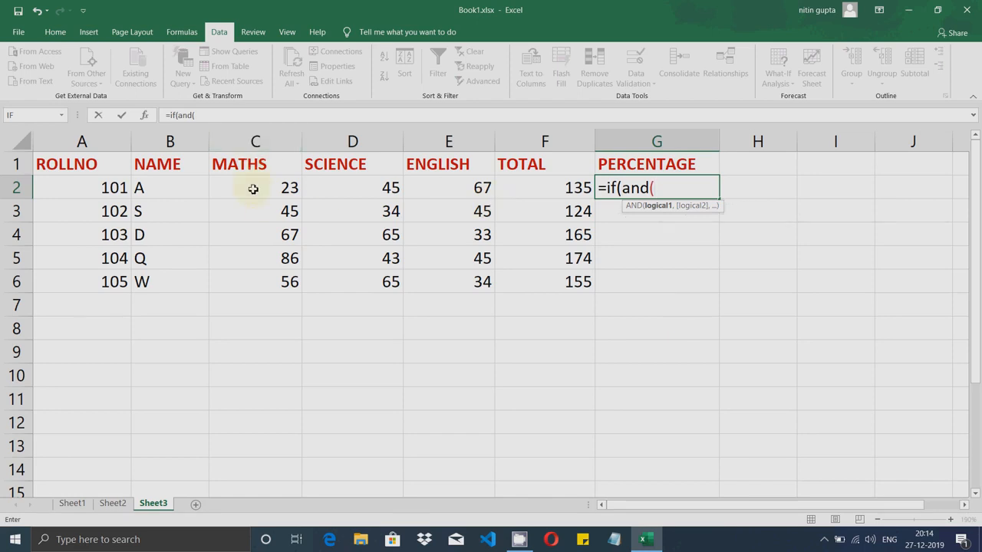
pyautogui.write('c')
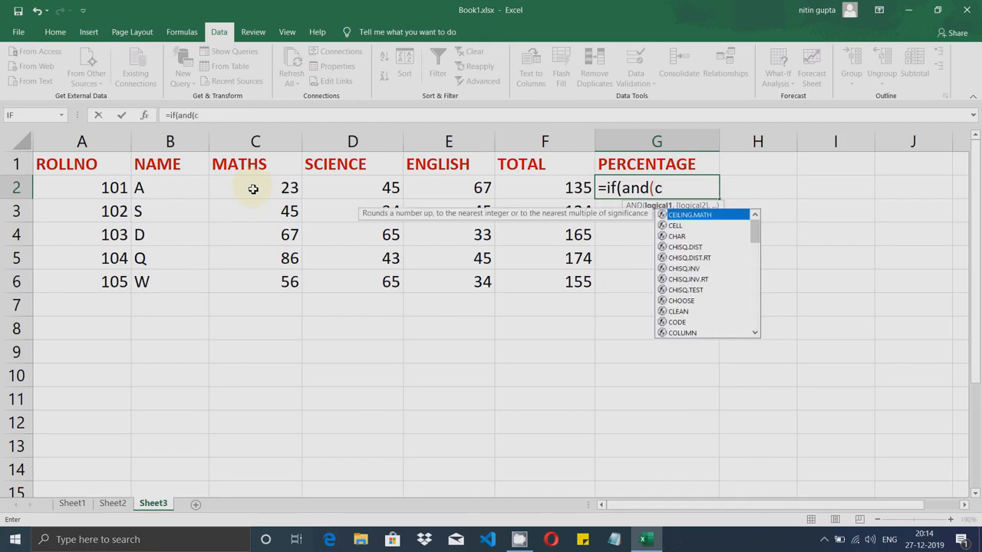
pyautogui.write('2>')
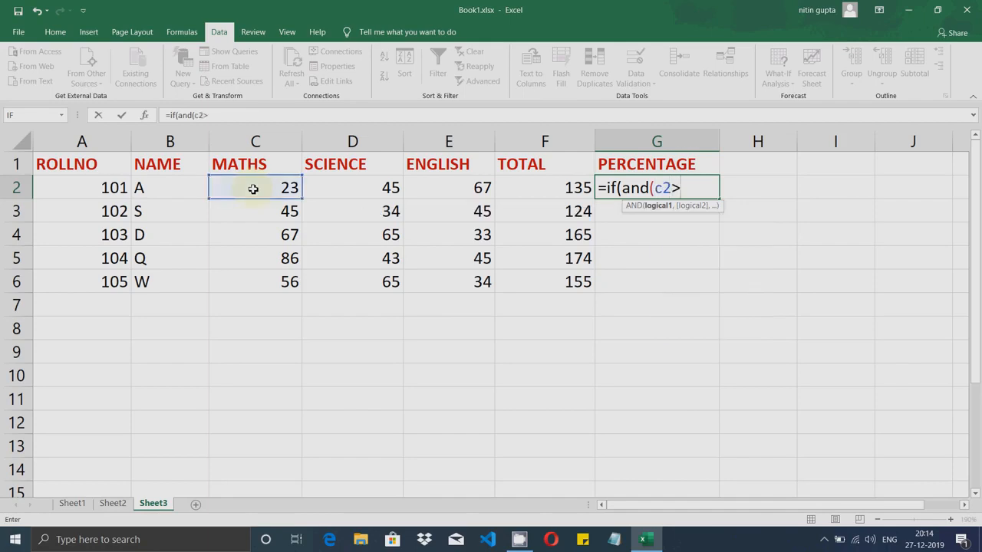
pyautogui.write('=40,')
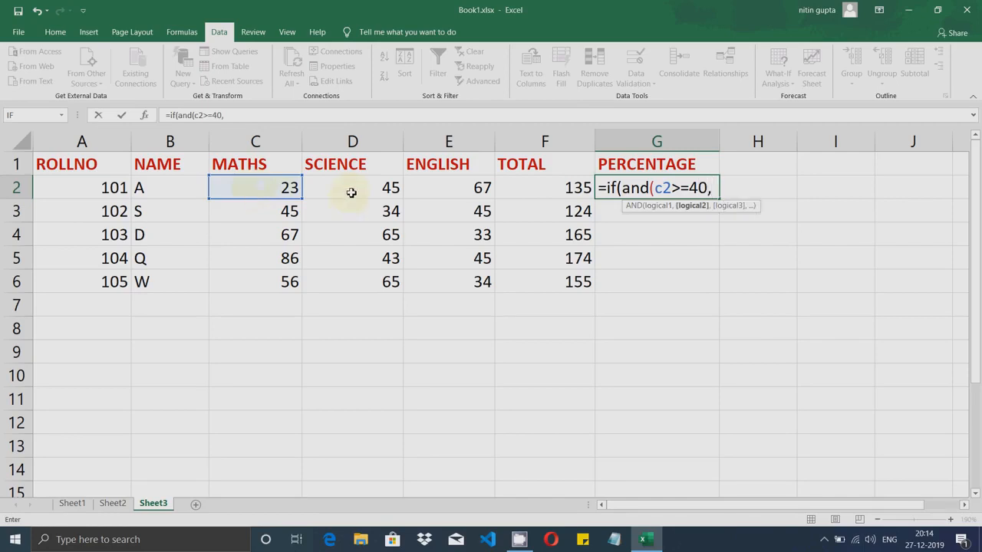
pyautogui.write('d2')
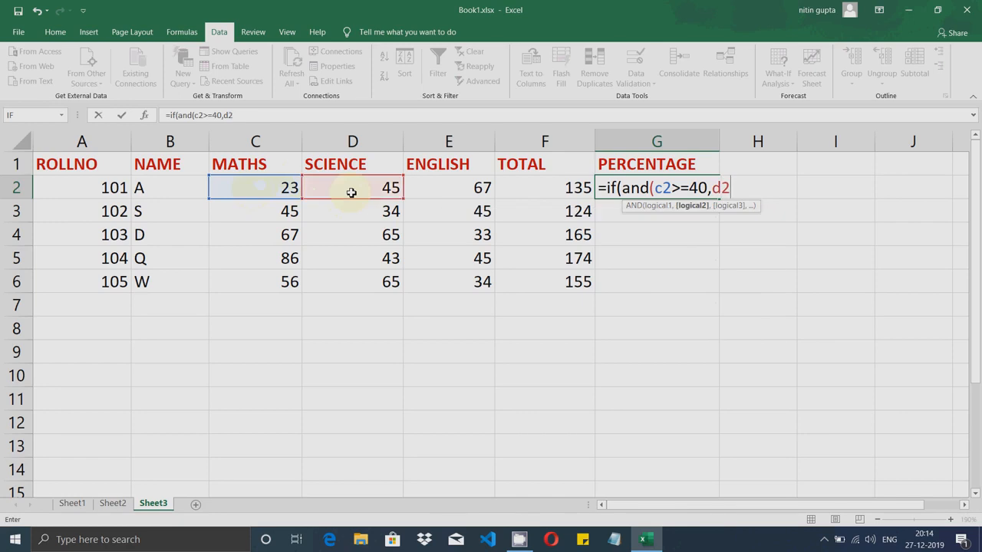
pyautogui.write('>=40,')
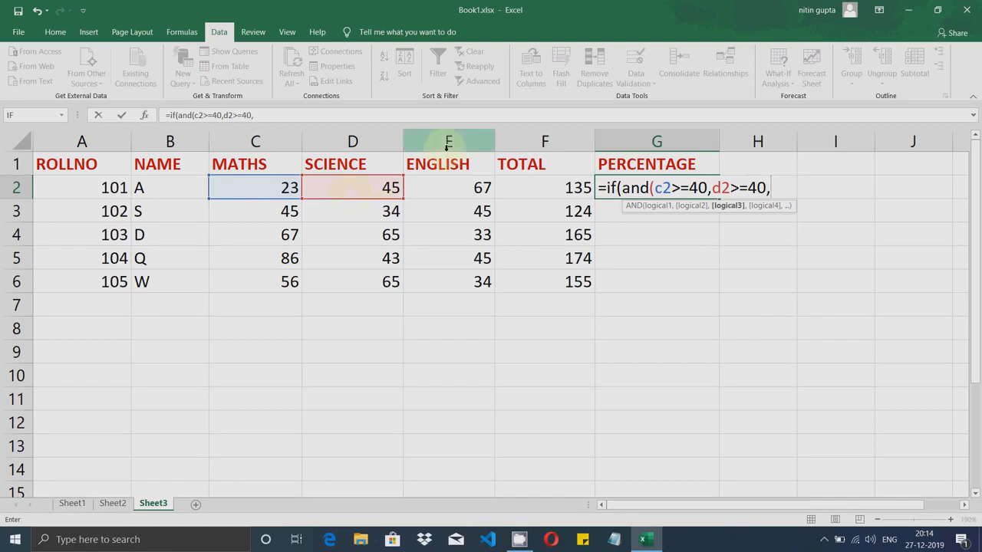
pyautogui.write('e')
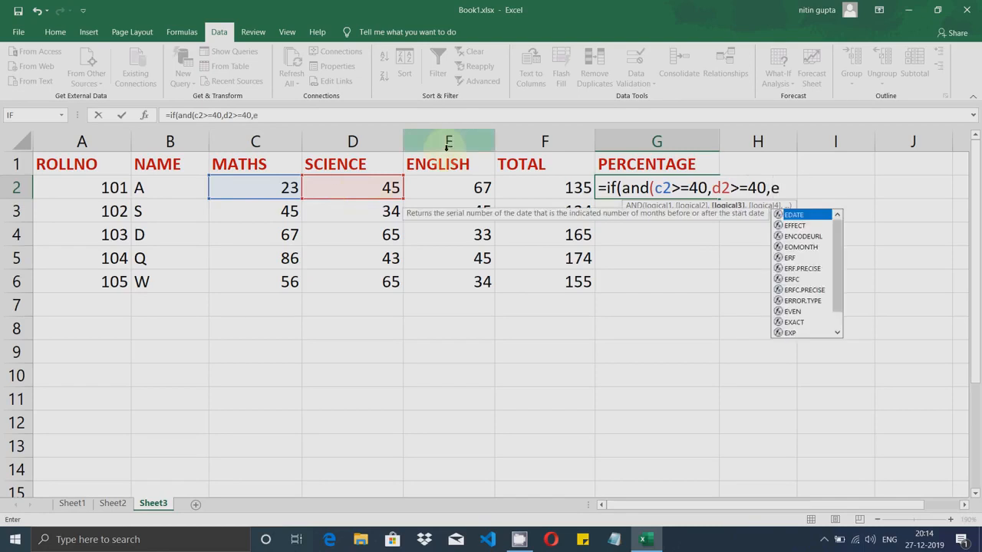
pyautogui.write('>=')
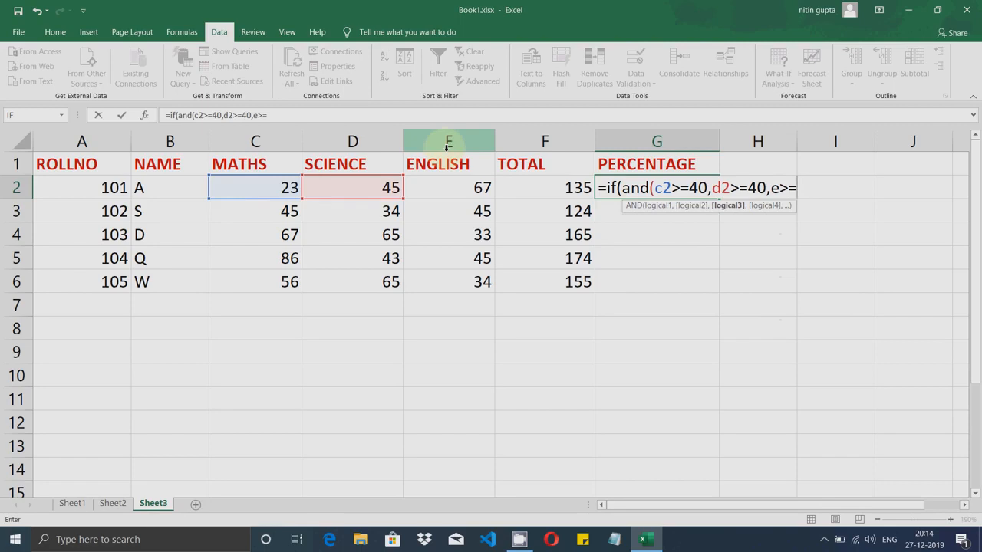
pyautogui.write('40')
# Dismiss the parenthesis warning, change e to e2, delete the stray F2, and type 40)
pyautogui.press('Return')
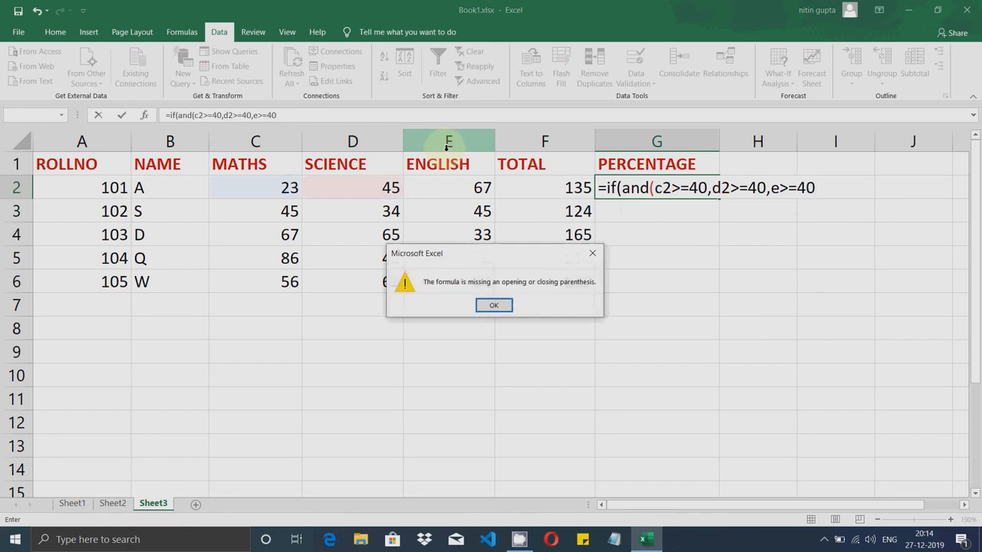
pyautogui.press('Return')
pyautogui.press('Left')
pyautogui.press('F2')
pyautogui.press('Left')
pyautogui.press('Left')
pyautogui.press('Left')
pyautogui.press('Left')
pyautogui.press('Left')
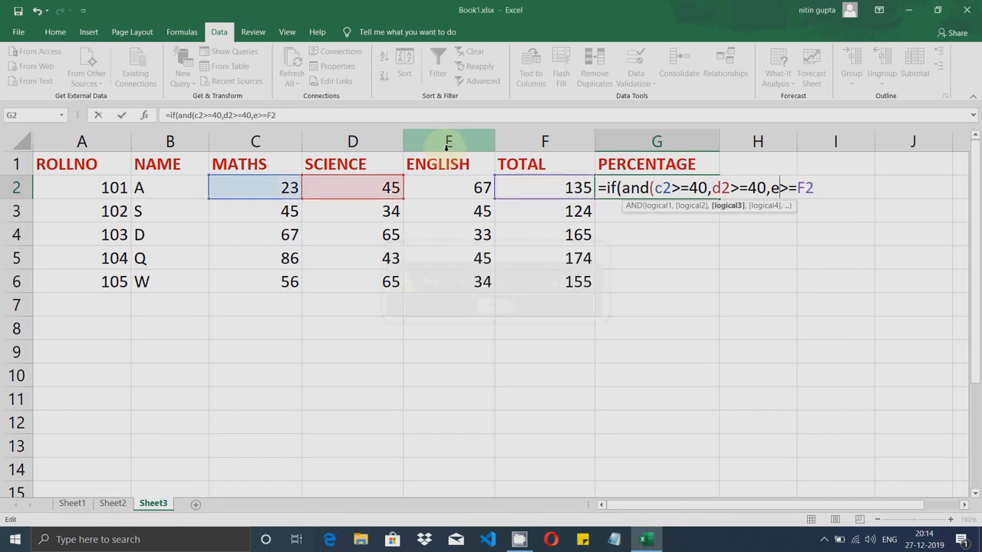
pyautogui.press('Right')
pyautogui.write('2')
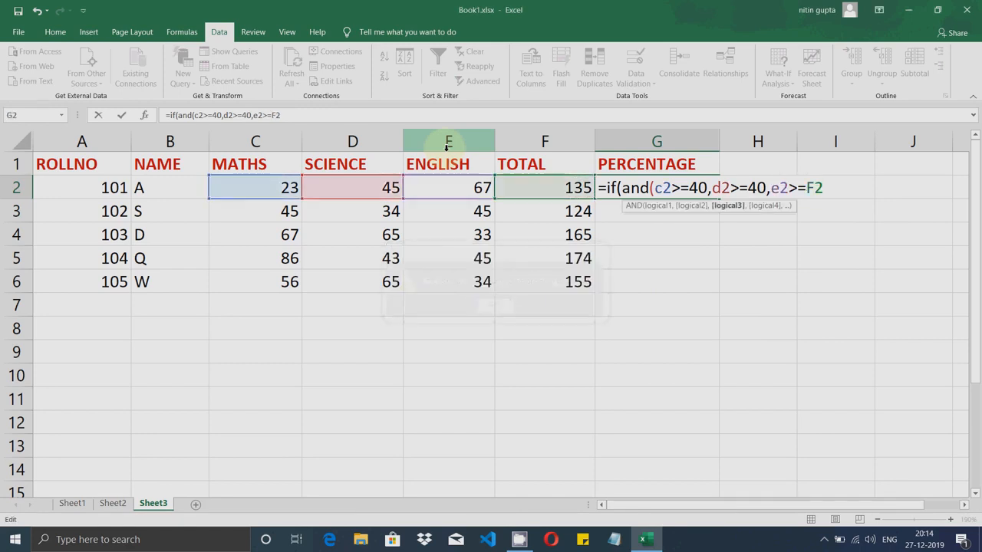
pyautogui.press('Right')
pyautogui.press('Right')
pyautogui.press('Right')
pyautogui.press('Right')
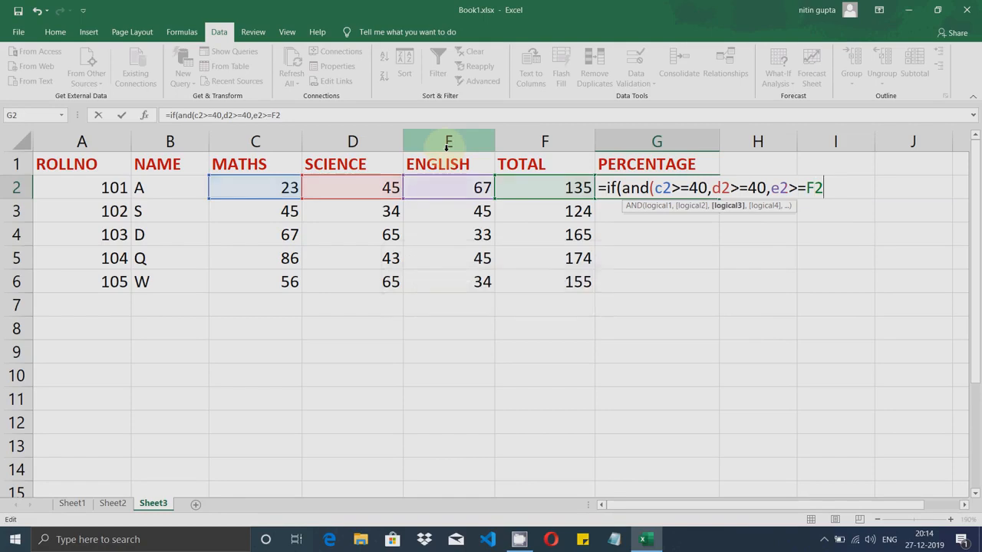
pyautogui.press('BackSpace')
pyautogui.press('BackSpace')
pyautogui.write('40')
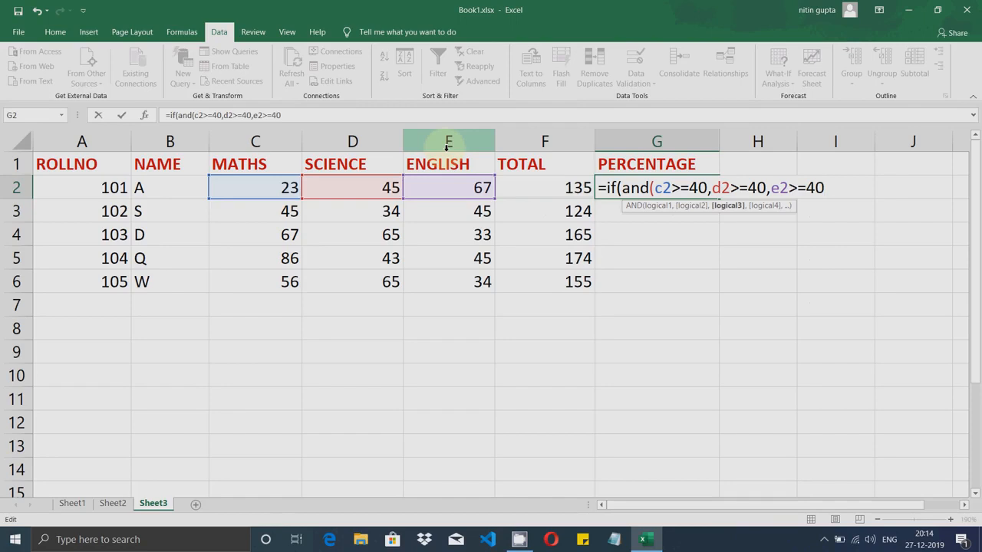
pyautogui.write(')')
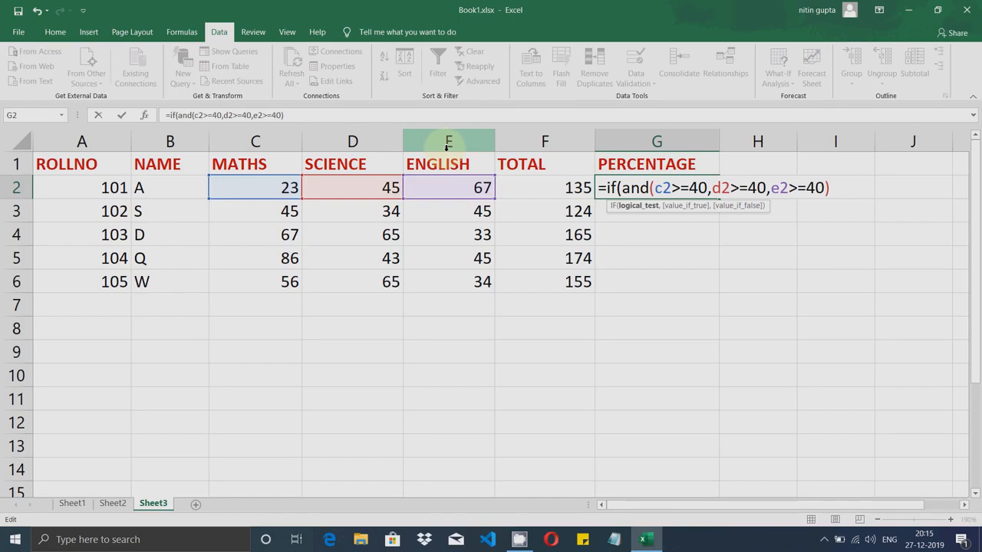
# Complete G2 as =if(and(c2>=40,d2>=40,e2>=40),f2*100/300,"FAIL") and enter it
pyautogui.write(',')
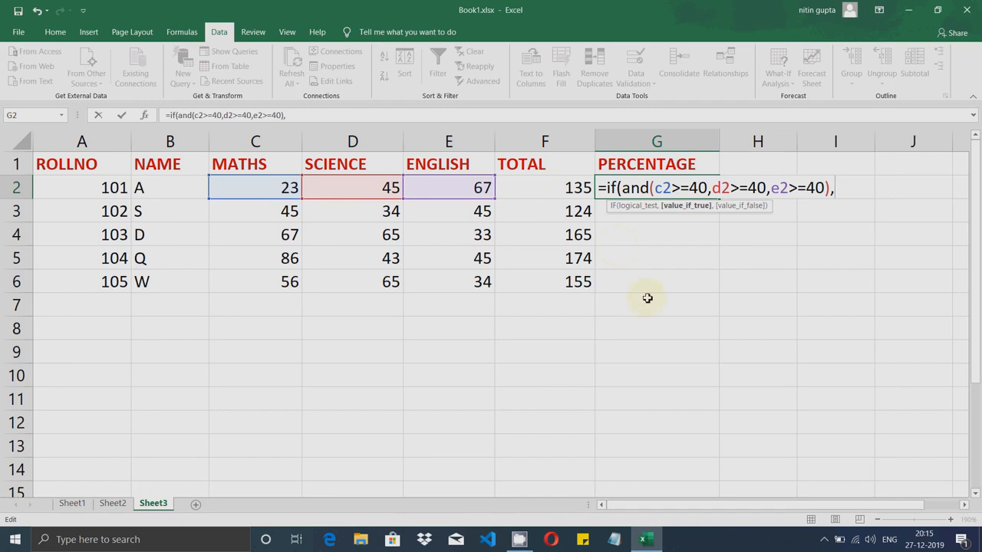
pyautogui.write('f')
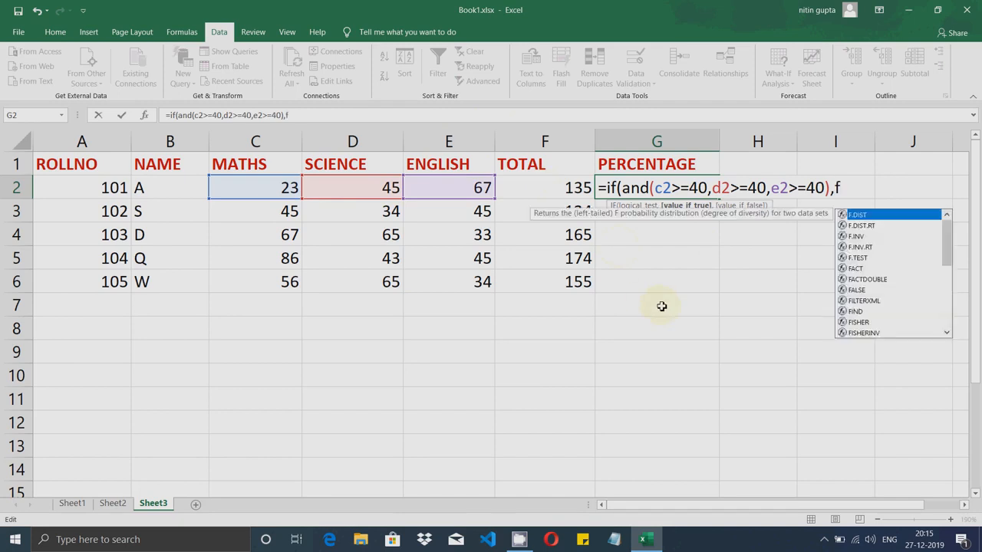
pyautogui.write('2')
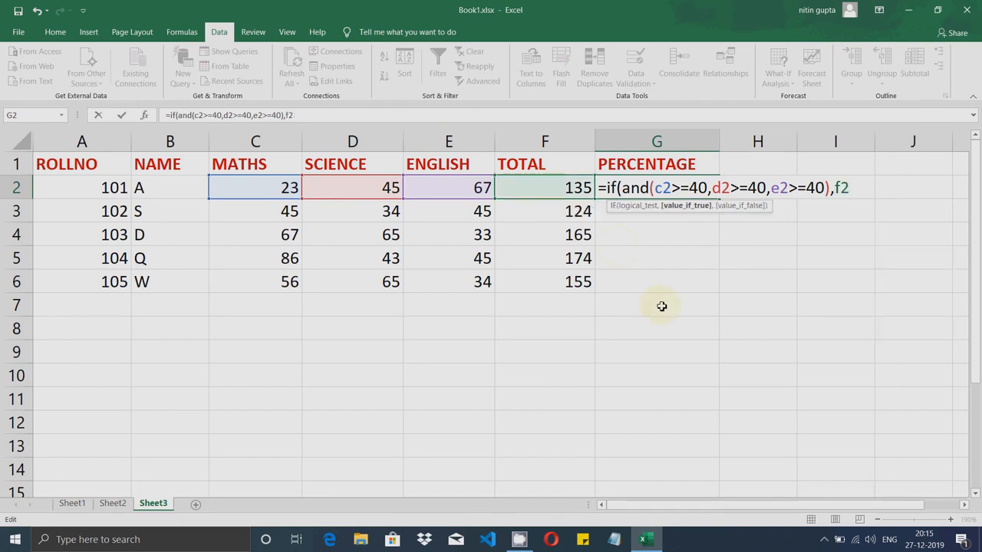
pyautogui.write('*100/300')
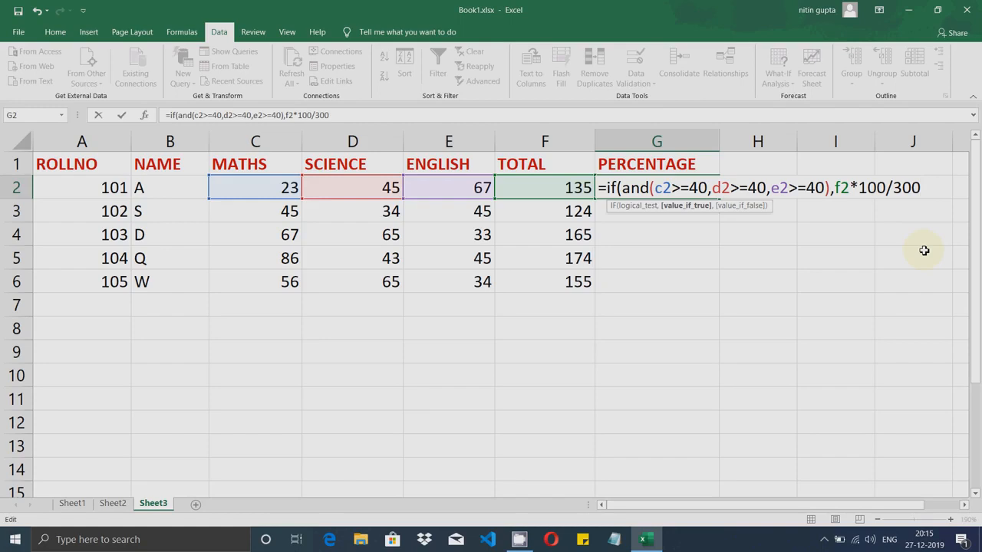
pyautogui.write(',"FAIL')
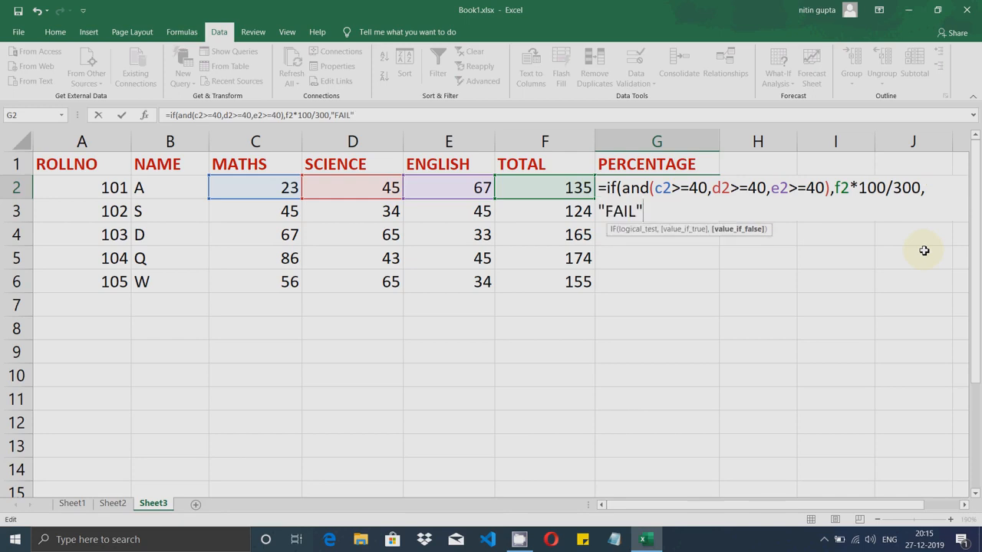
pyautogui.write(')')
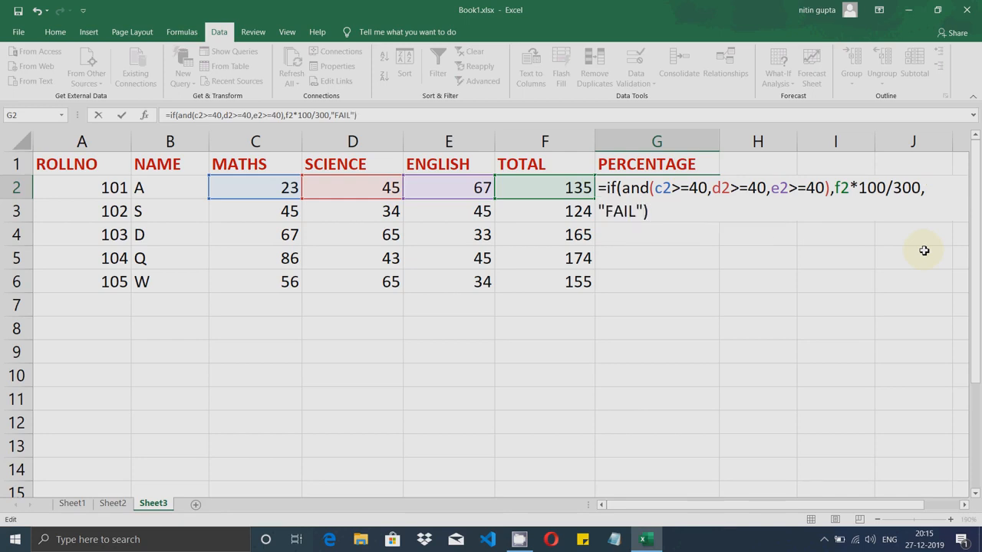
pyautogui.press('Return')
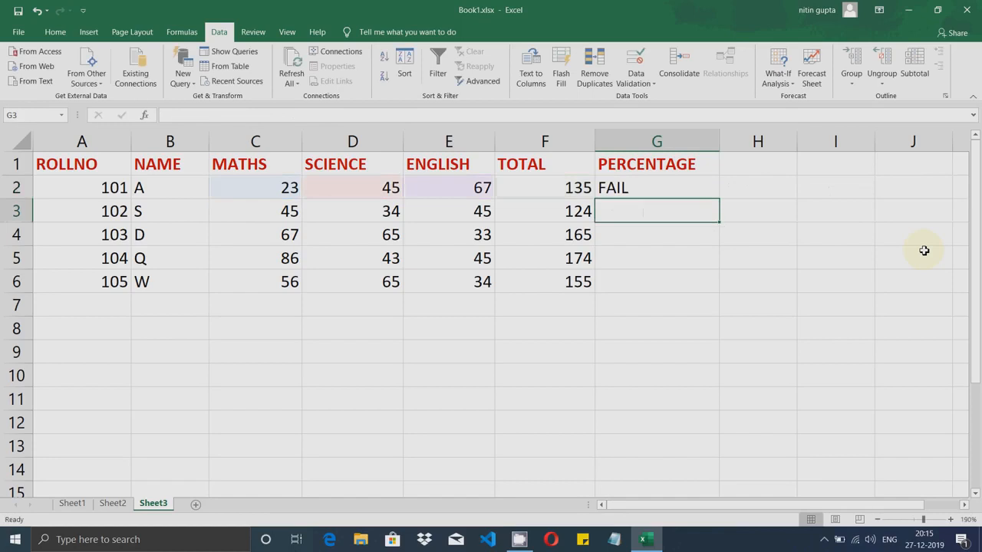
# Check G2's formula against row 2's marks, noting the failing maths mark of 23
pyautogui.click(649, 191)
pyautogui.click(253, 190)
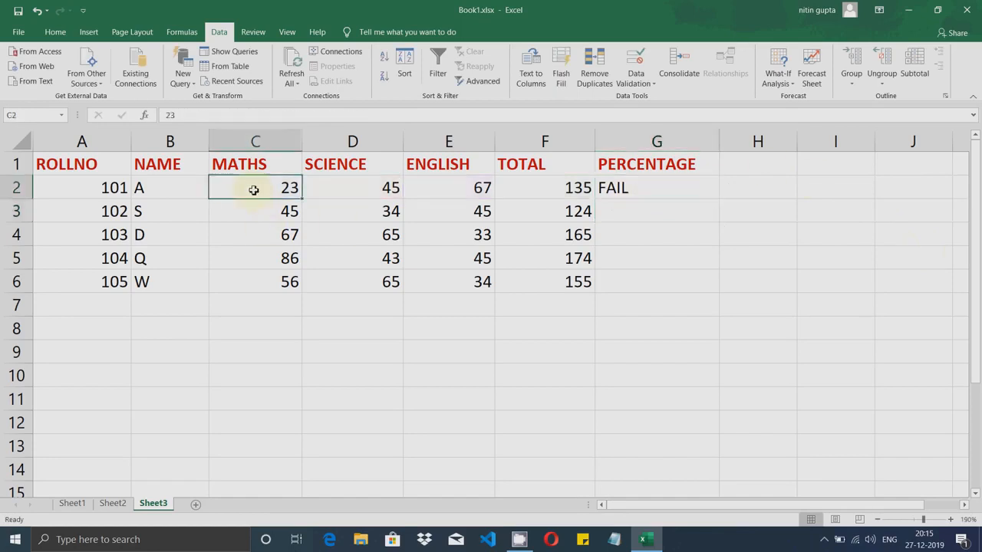
pyautogui.click(362, 191)
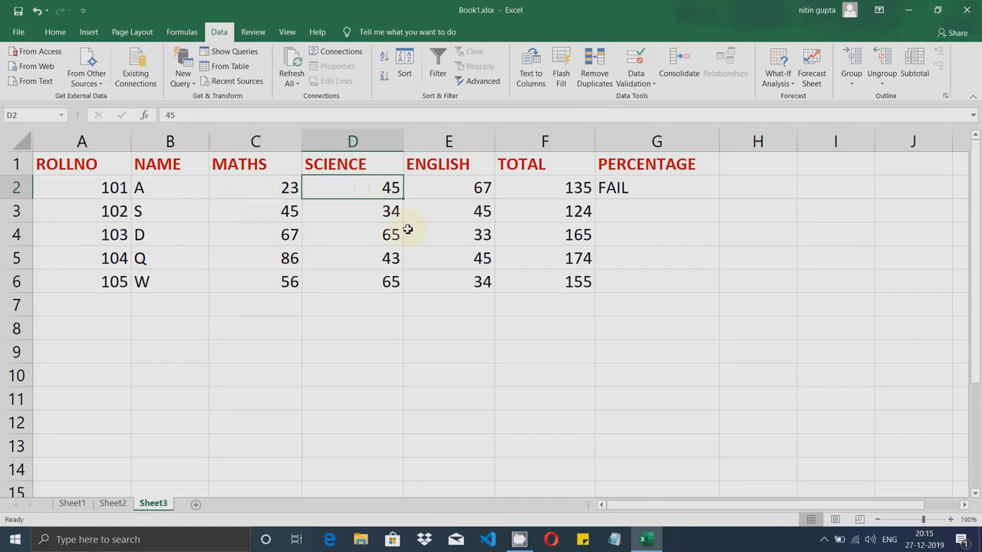
pyautogui.click(451, 187)
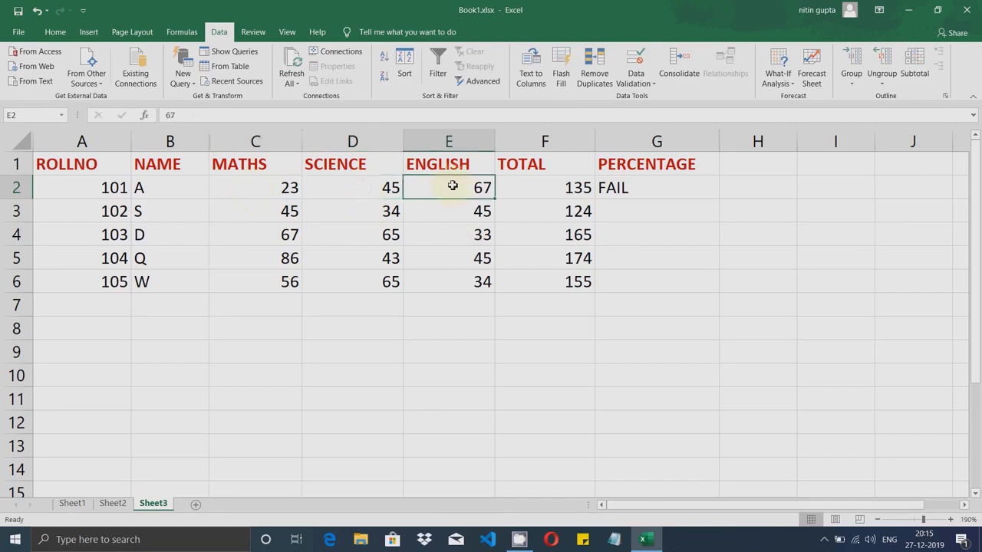
pyautogui.click(355, 189)
pyautogui.moveTo(397, 193); pyautogui.dragTo(435, 195)
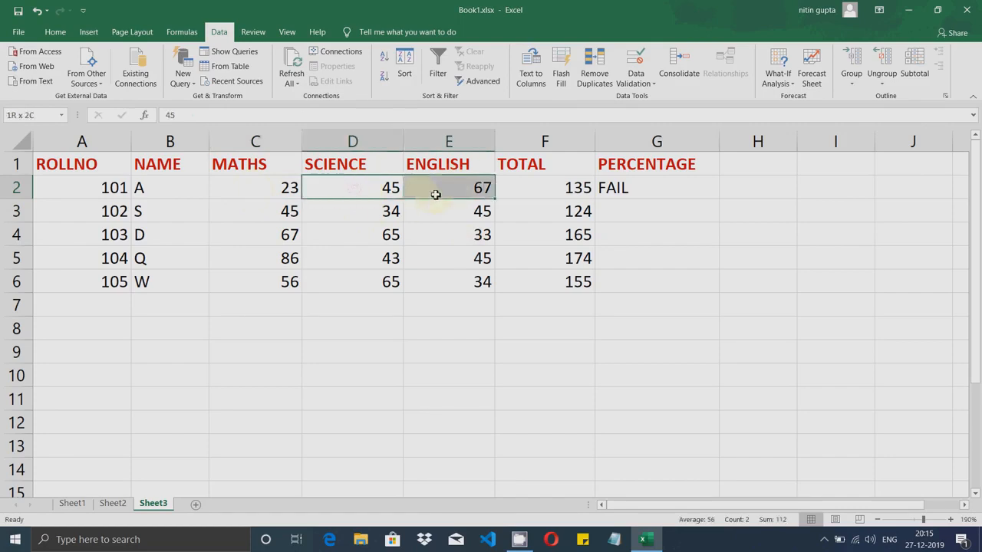
pyautogui.click(287, 191)
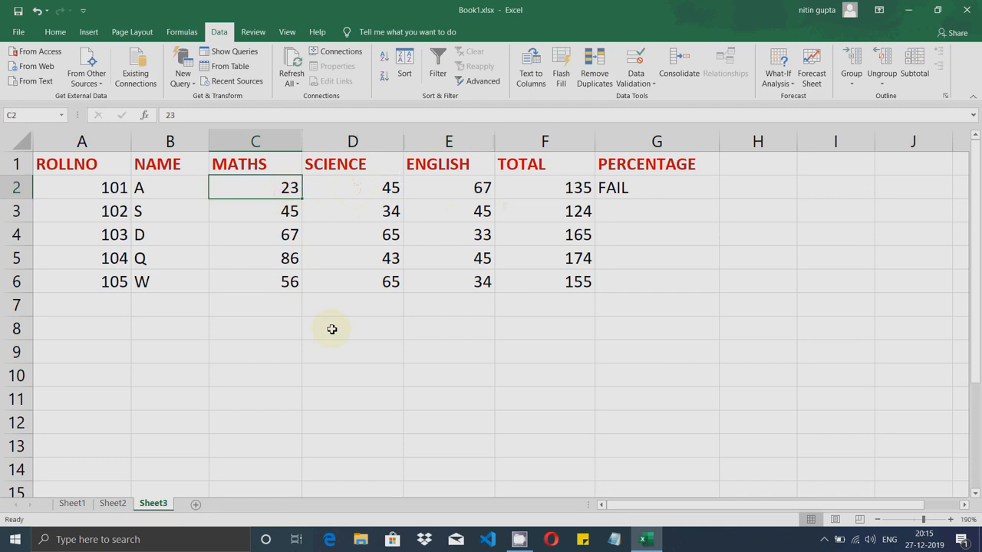
# Fill G2's percentage-or-FAIL formula down to G6 and check G3's result
pyautogui.click(640, 193)
pyautogui.moveTo(720, 201); pyautogui.dragTo(715, 293)
pyautogui.click(683, 349)
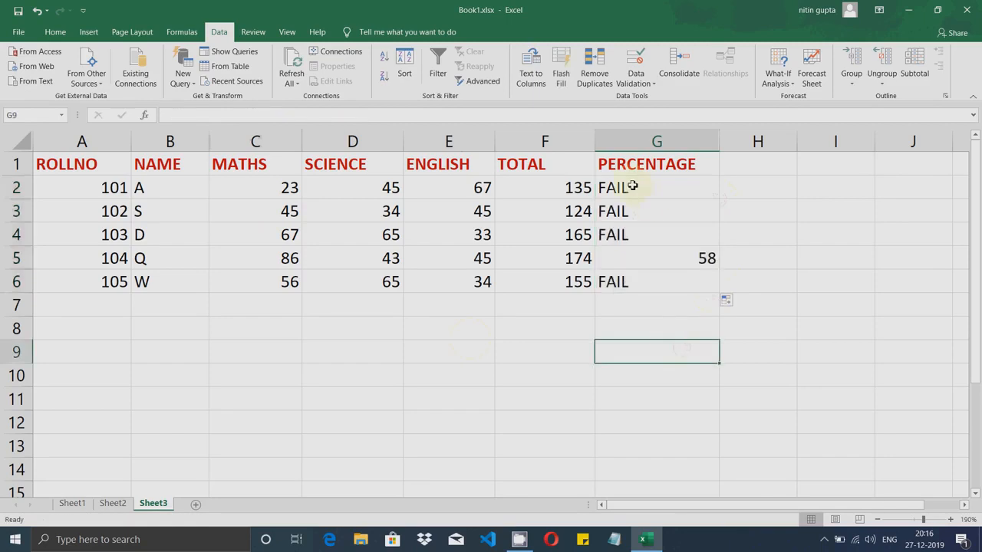
pyautogui.click(627, 216)
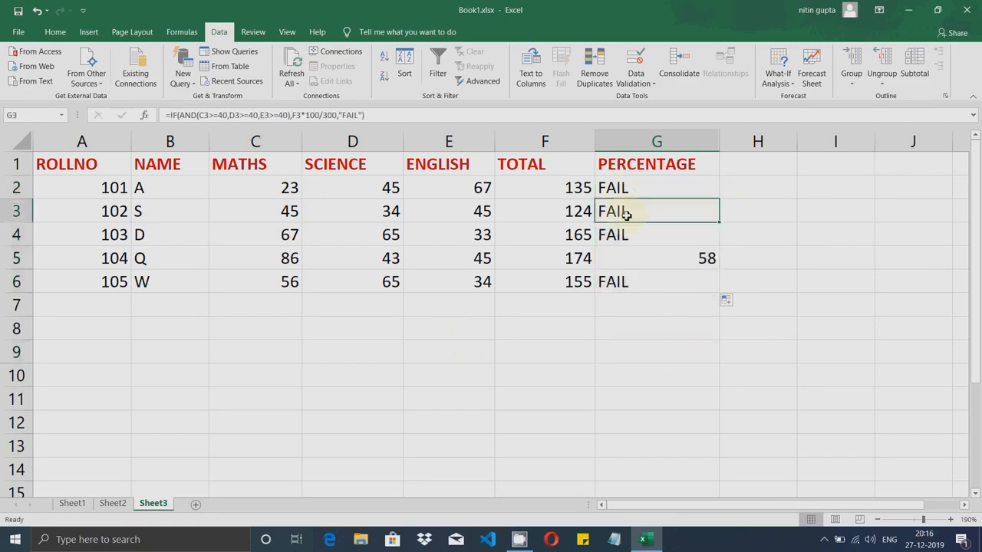
pyautogui.click(292, 215)
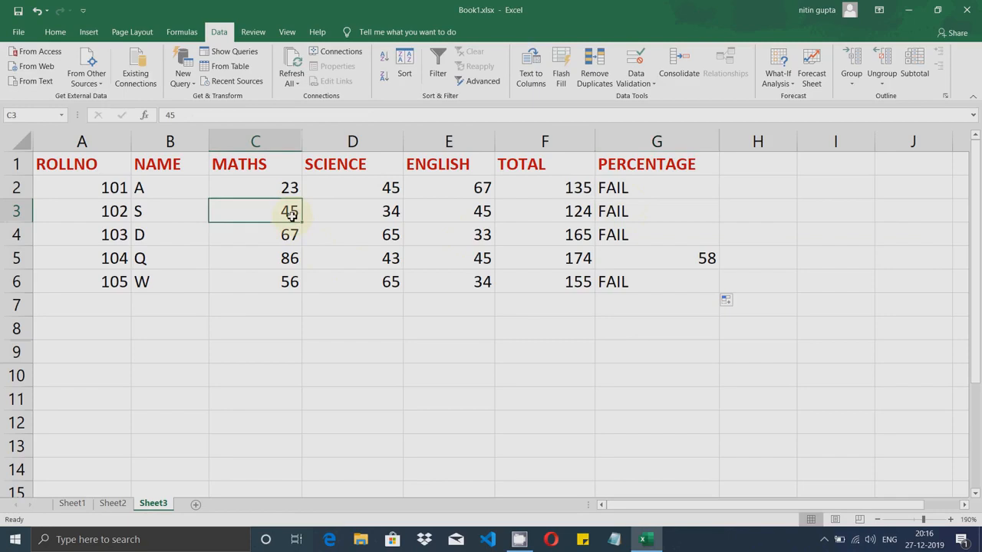
pyautogui.click(475, 213)
pyautogui.click(386, 211)
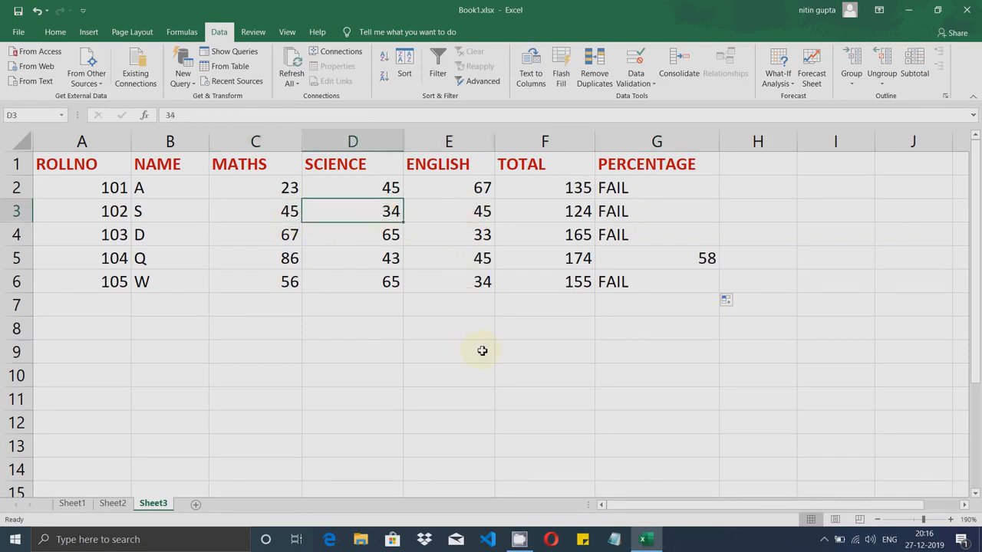
pyautogui.click(614, 244)
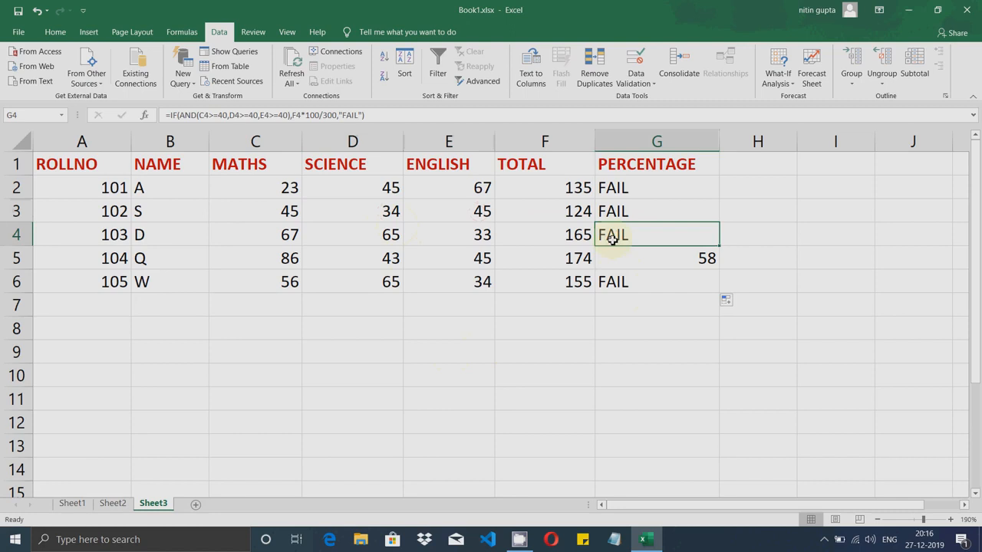
pyautogui.click(293, 238)
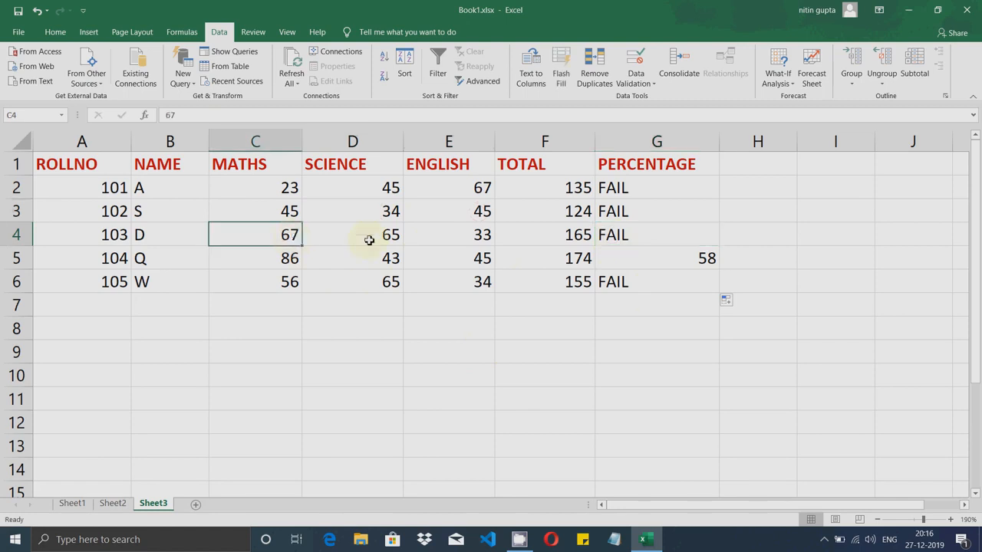
pyautogui.click(368, 240)
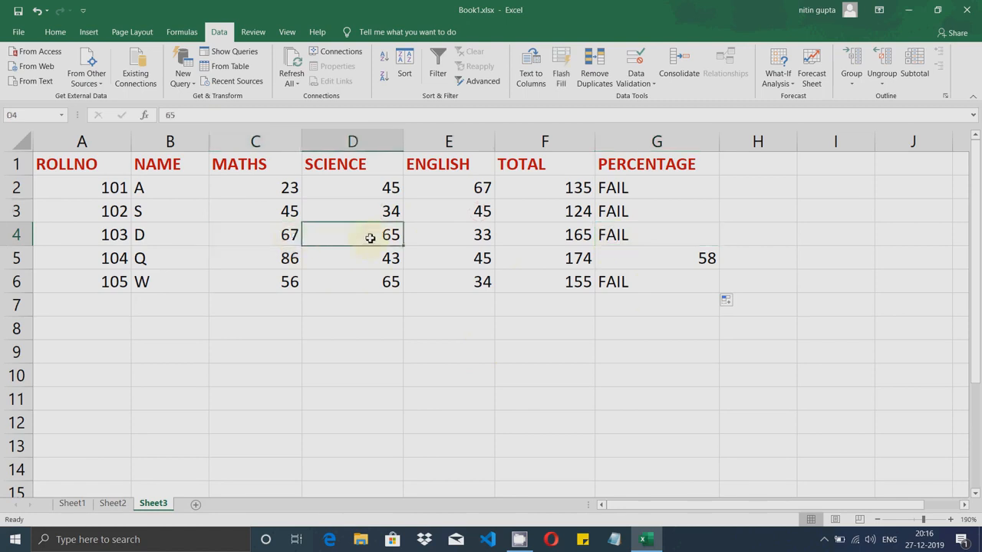
pyautogui.click(466, 236)
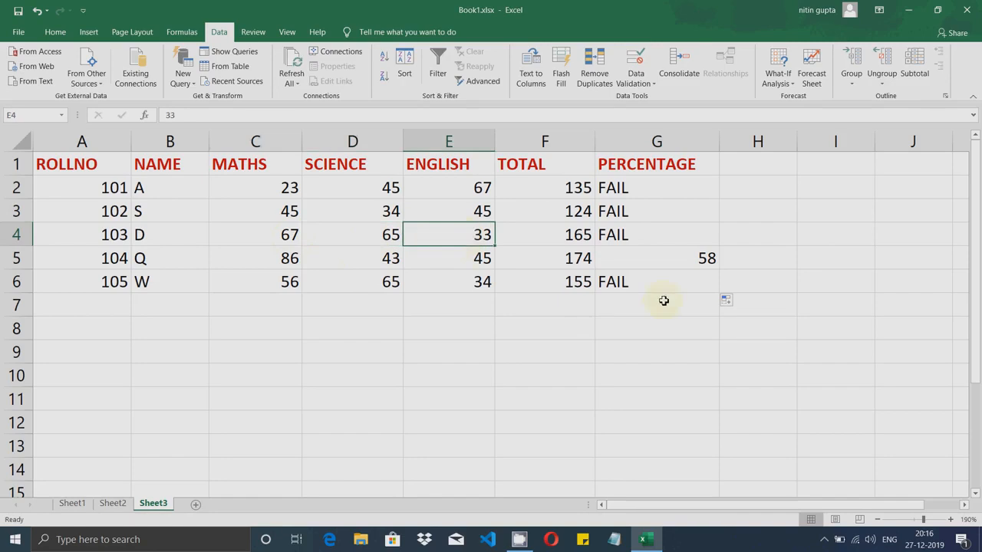
pyautogui.click(657, 262)
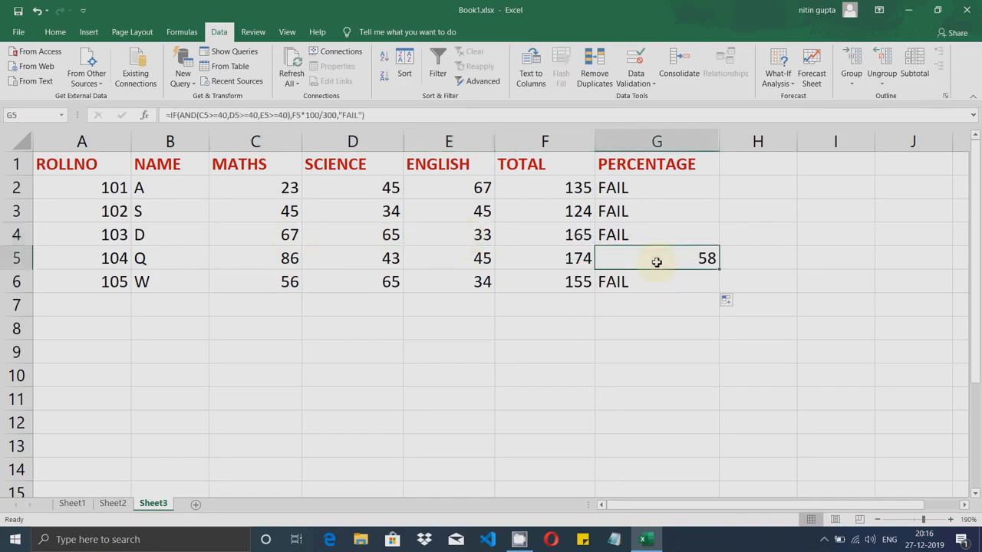
pyautogui.click(286, 263)
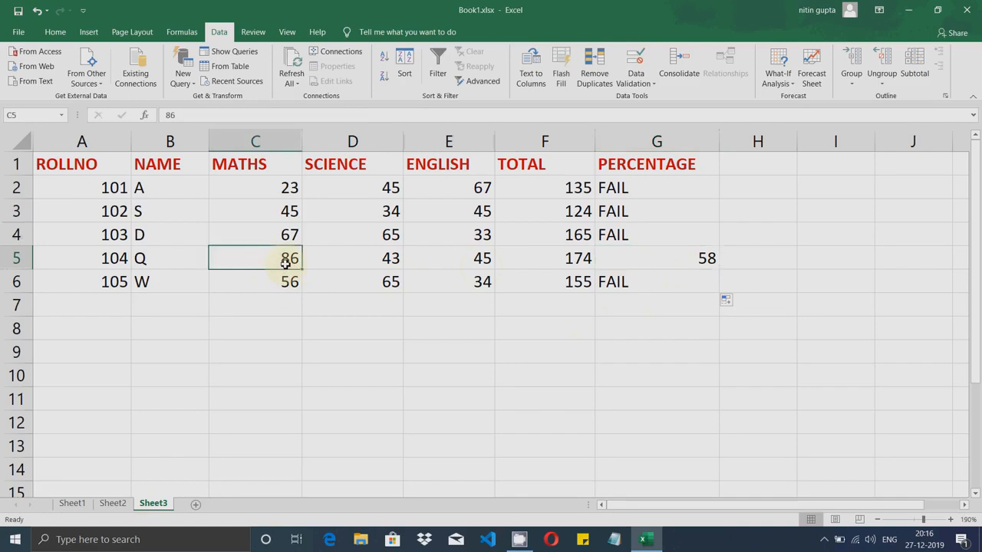
pyautogui.click(390, 257)
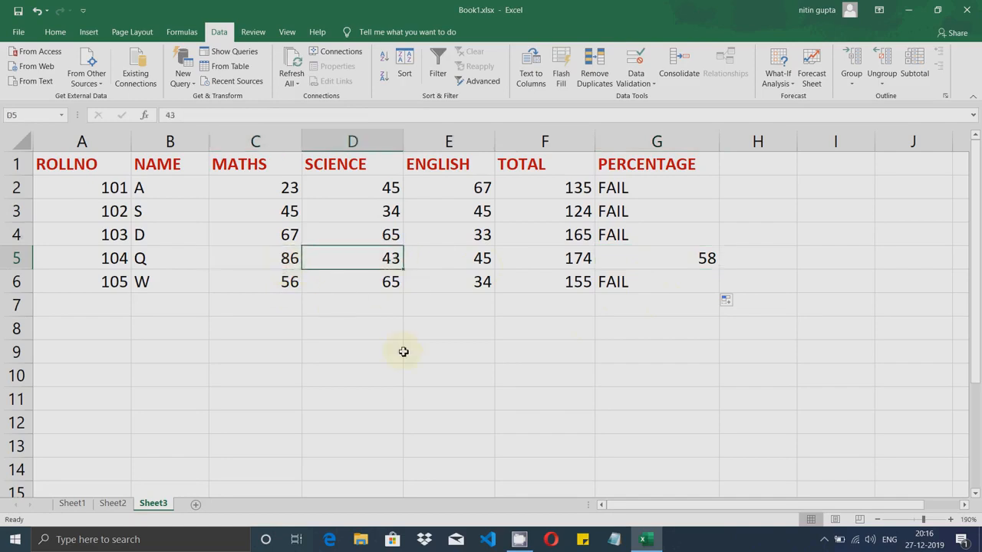
pyautogui.click(449, 257)
pyautogui.click(675, 258)
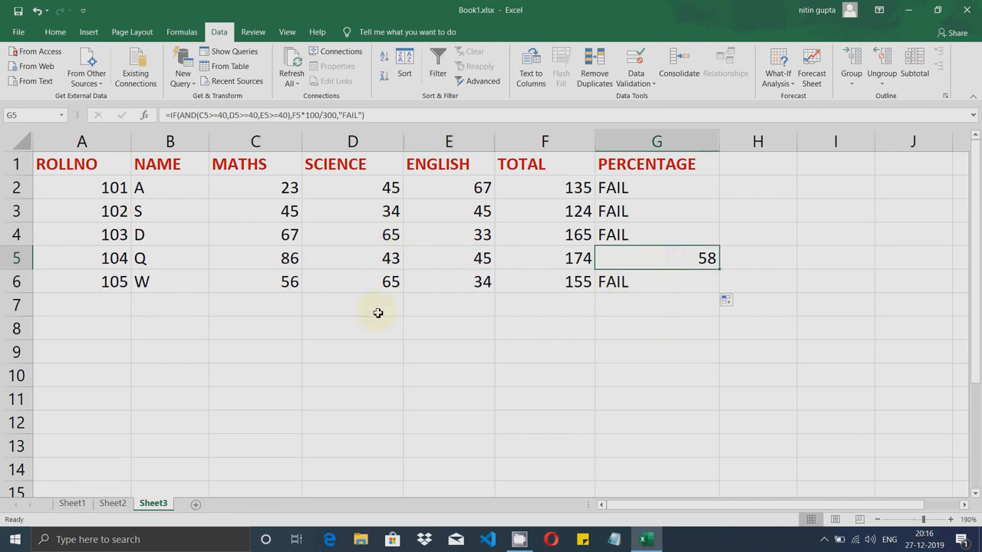
pyautogui.click(143, 214)
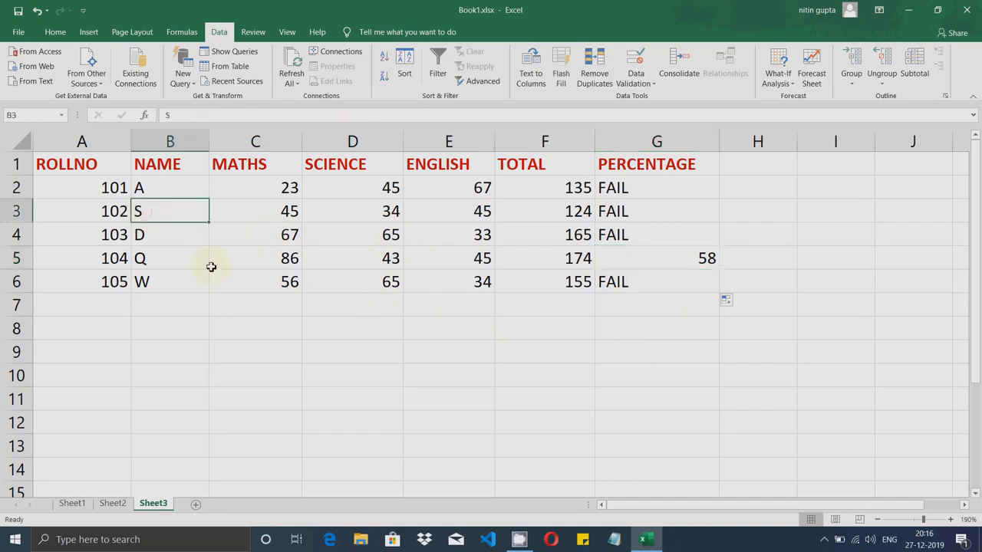
pyautogui.click(389, 217)
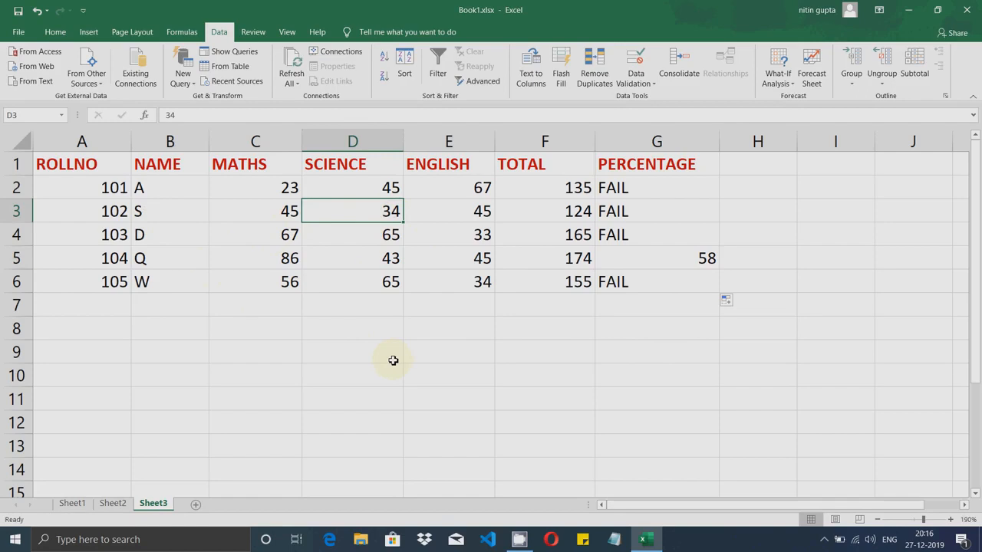
# Change the science mark in D3 to 50 and review row 3's marks
pyautogui.write('5')
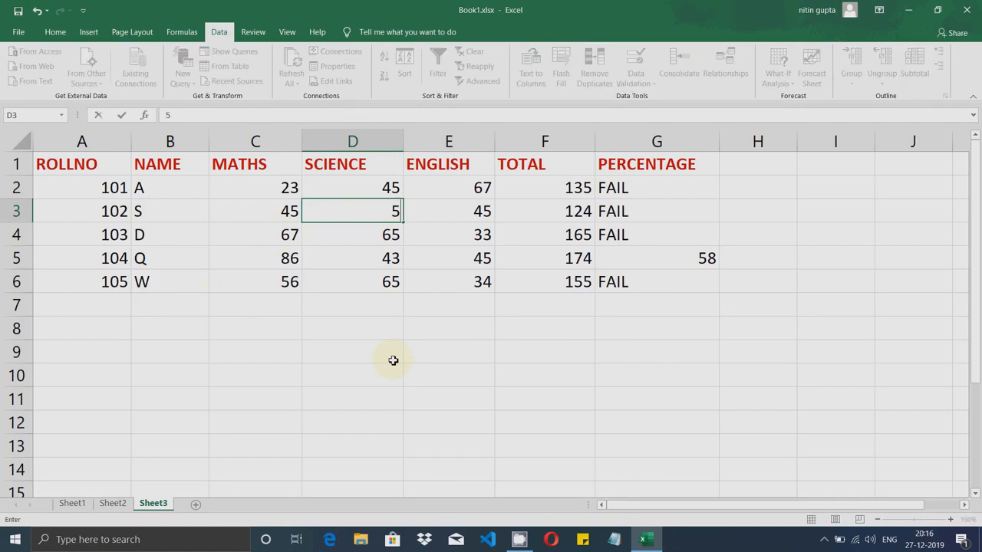
pyautogui.write('0')
pyautogui.press('Return')
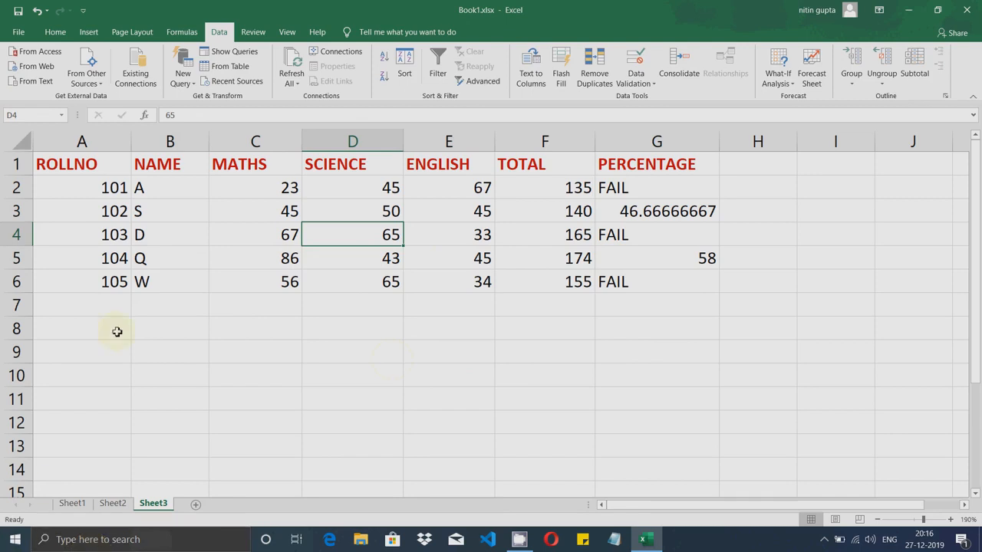
pyautogui.moveTo(273, 218); pyautogui.dragTo(460, 212)
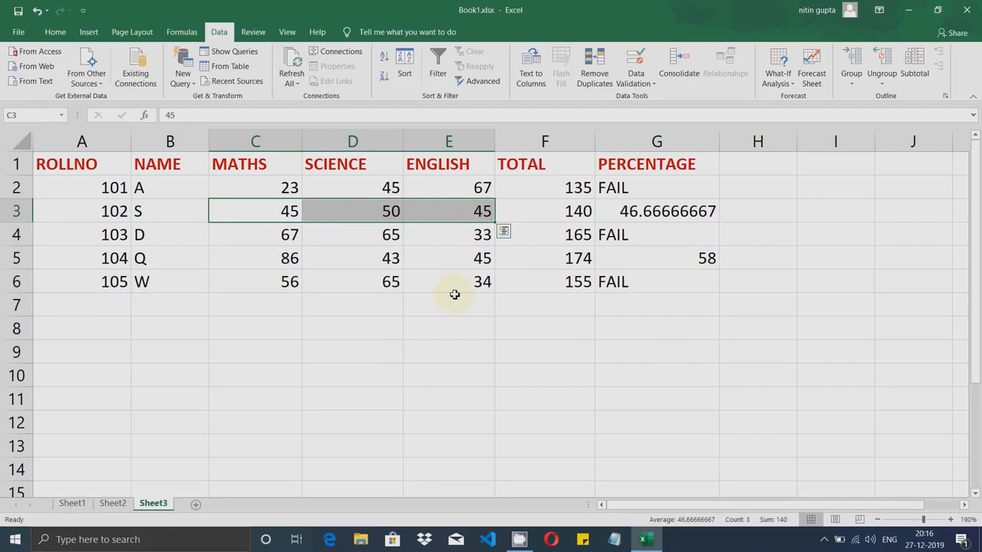
pyautogui.click(378, 325)
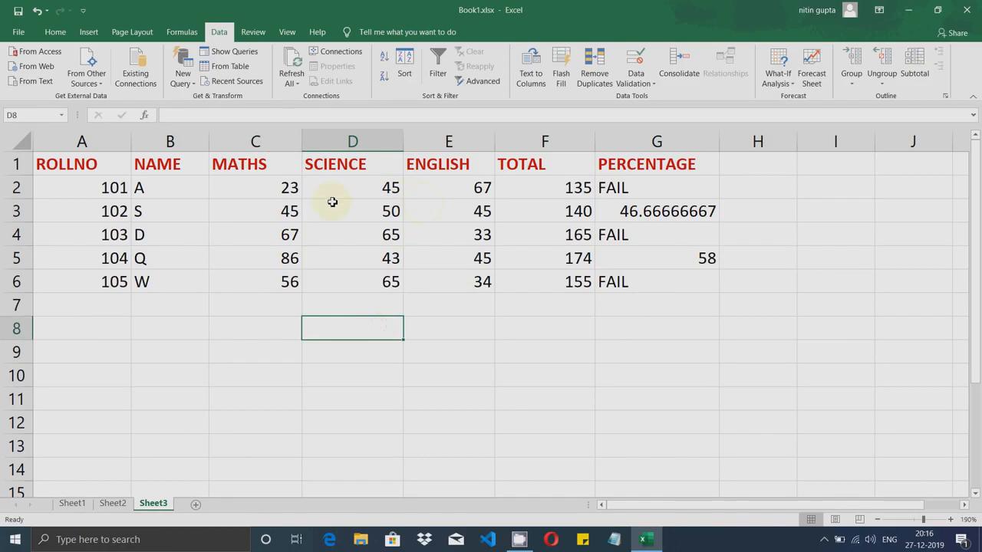
# Change the maths mark in C2 from 23 to 40, then check the total in F3
pyautogui.click(279, 191)
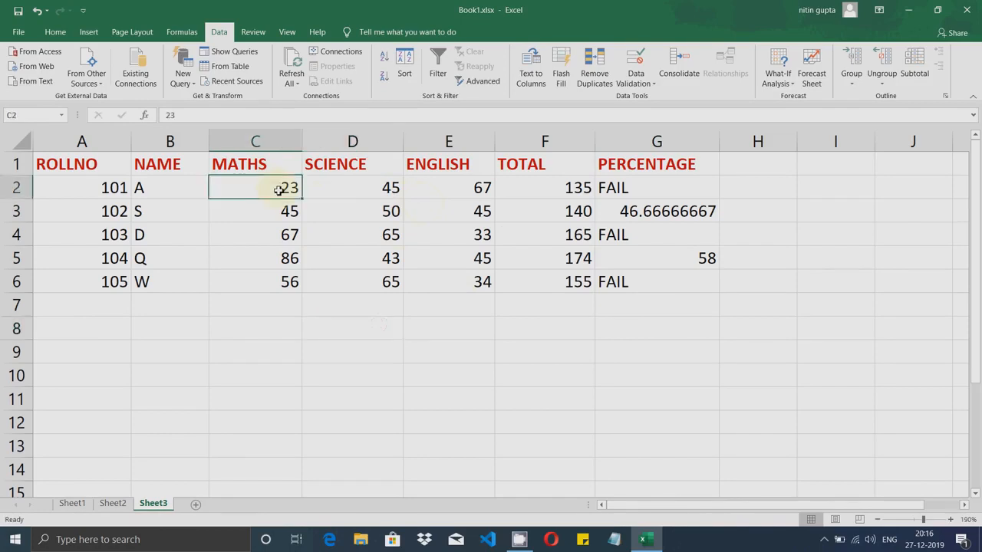
pyautogui.write('40')
pyautogui.press('Return')
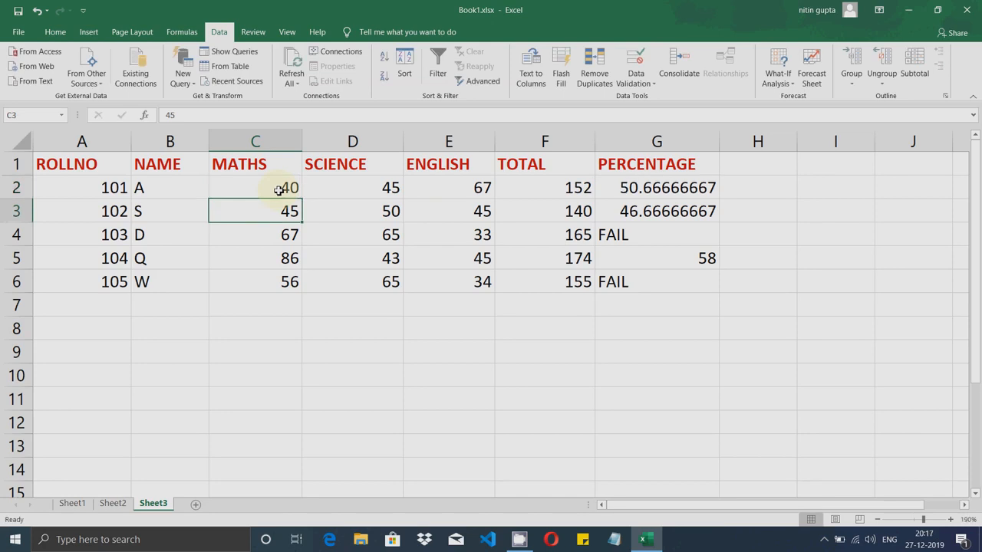
pyautogui.press('Right')
pyautogui.press('Right')
pyautogui.press('Right')
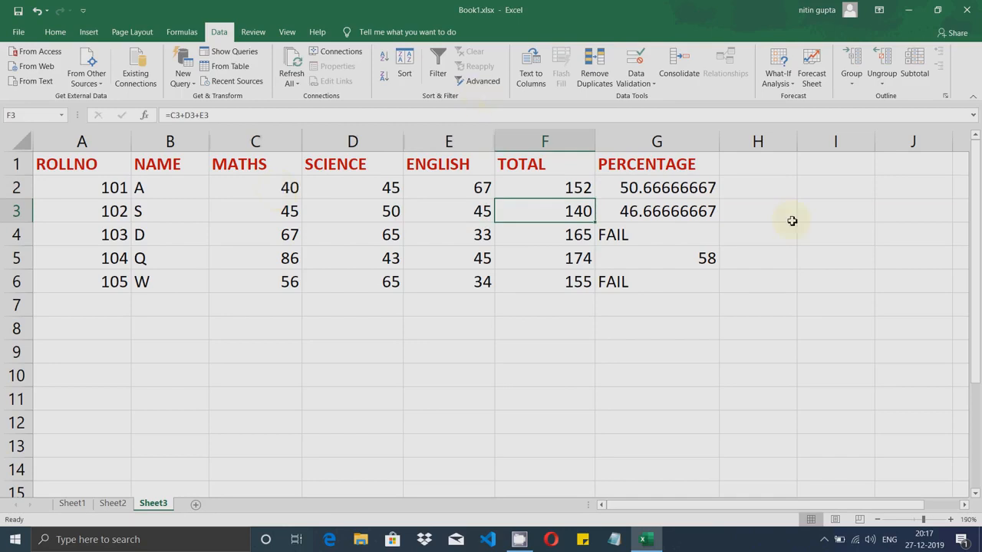
# Replace AND with OR in G2's formula, making it =IF(OR(C2>=40,D2>=40,E2>=40),F2*100/300,"FAIL")
pyautogui.click(675, 193)
pyautogui.doubleClick(674, 193)
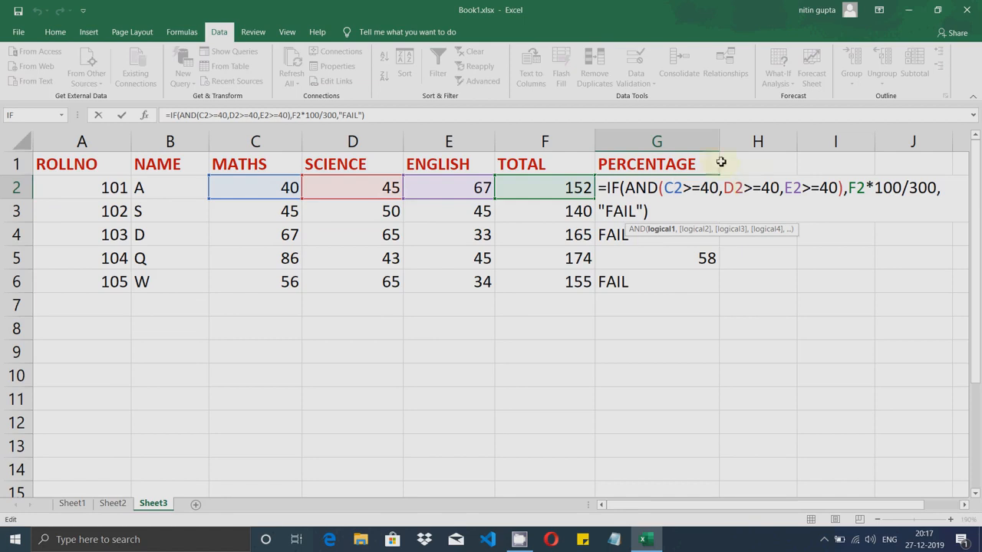
pyautogui.doubleClick(644, 188)
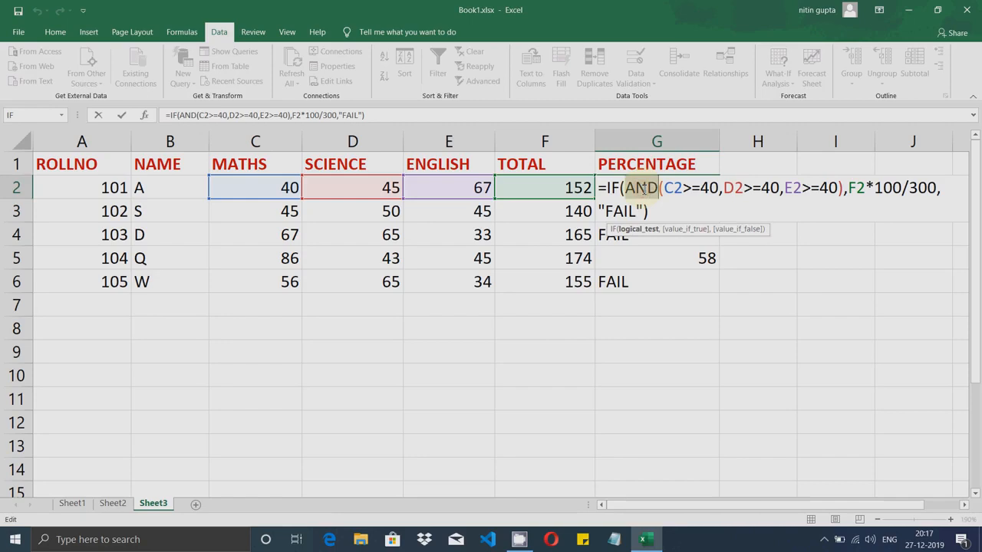
pyautogui.write('OR')
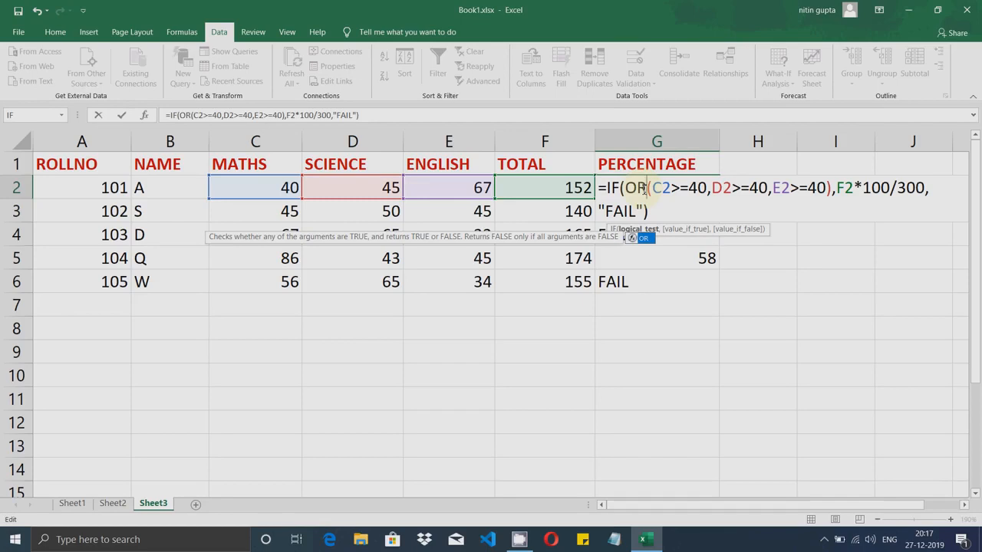
pyautogui.press('Return')
# Set row 2's maths mark to 20 and science mark to 25
pyautogui.click(633, 189)
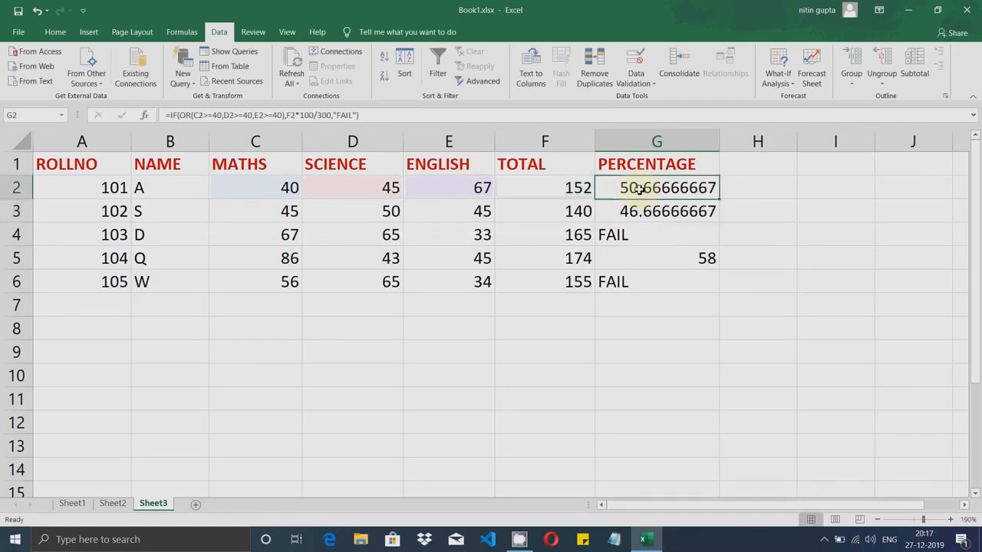
pyautogui.click(284, 188)
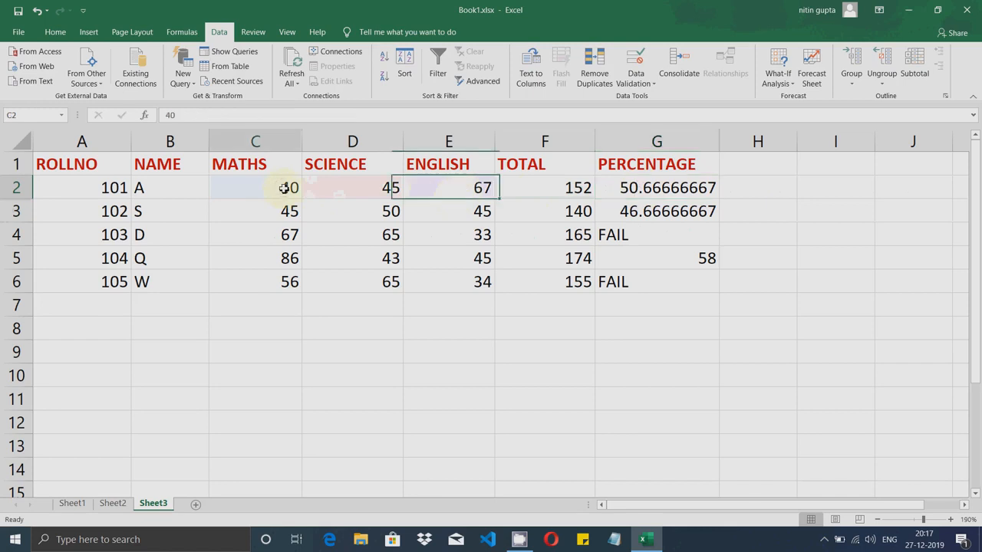
pyautogui.write('20')
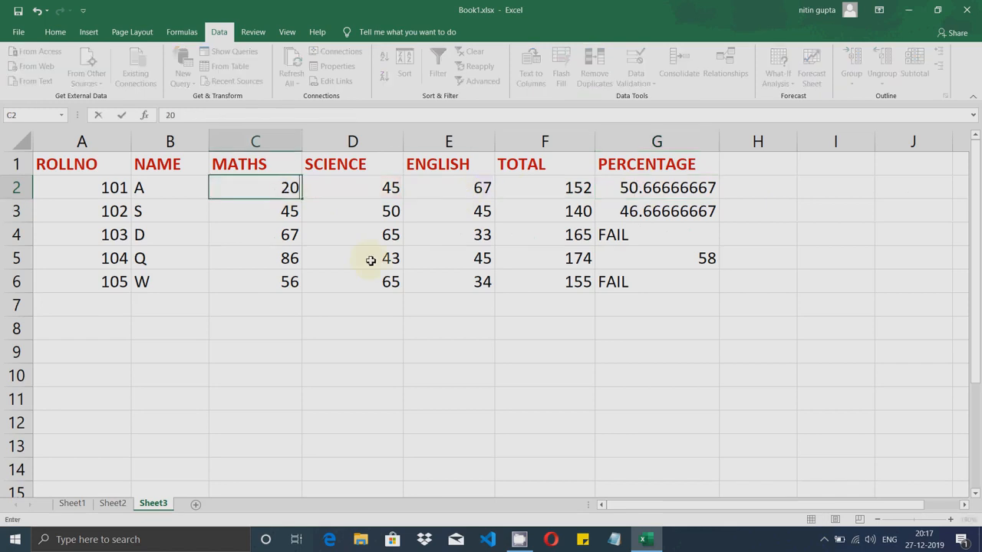
pyautogui.press('Return')
pyautogui.press('Right')
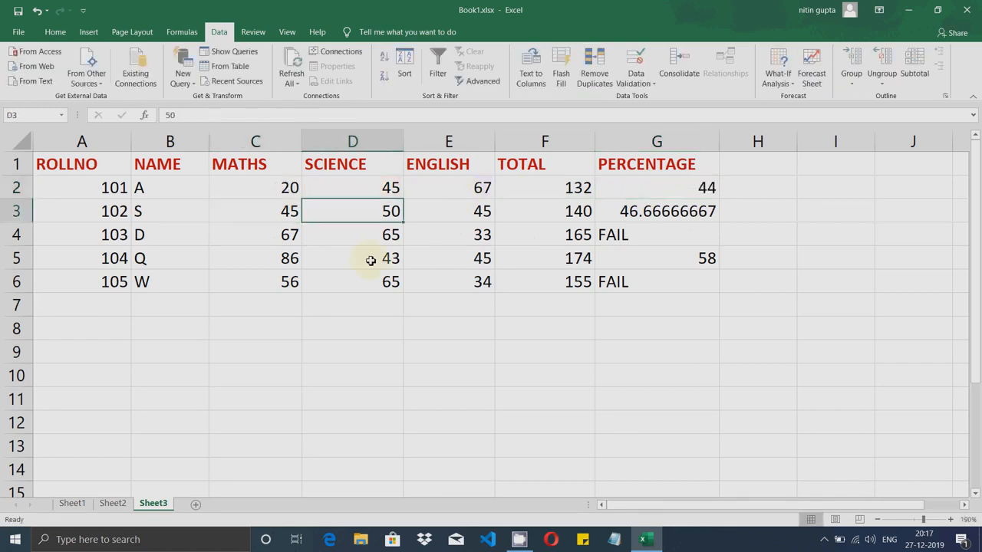
pyautogui.press('Up')
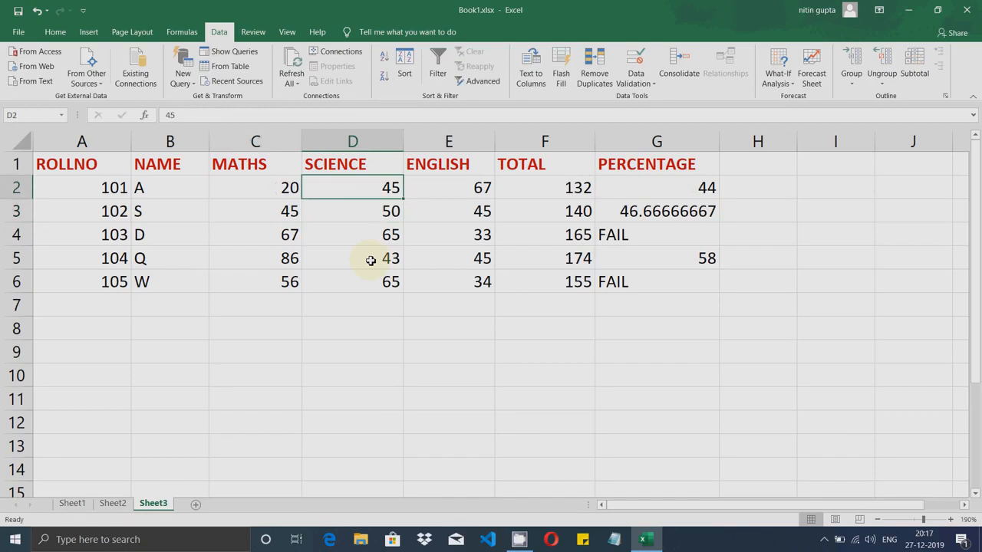
pyautogui.write('25')
pyautogui.press('Return')
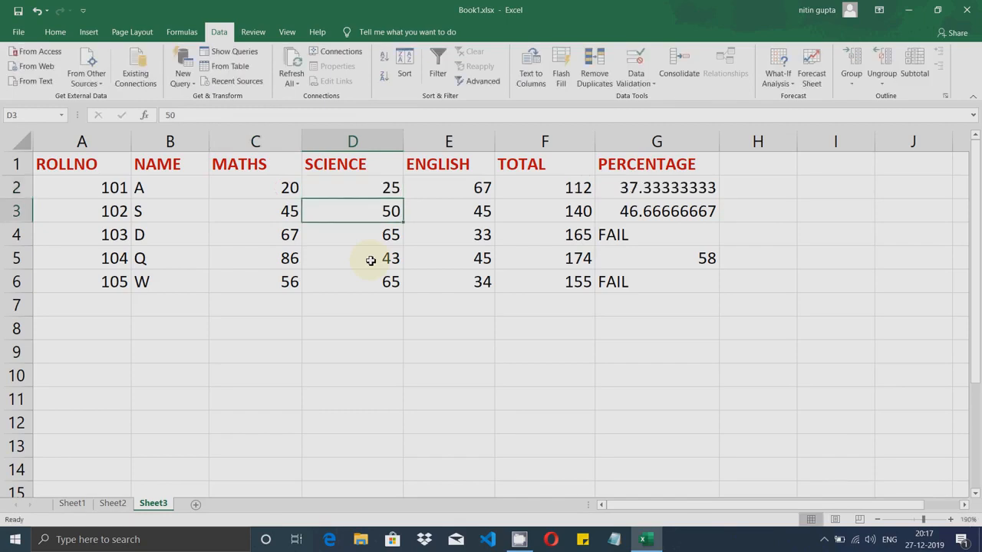
# Set row 2's English mark in E2 to 15
pyautogui.press('Right')
pyautogui.press('Left')
pyautogui.press('Up')
pyautogui.press('Right')
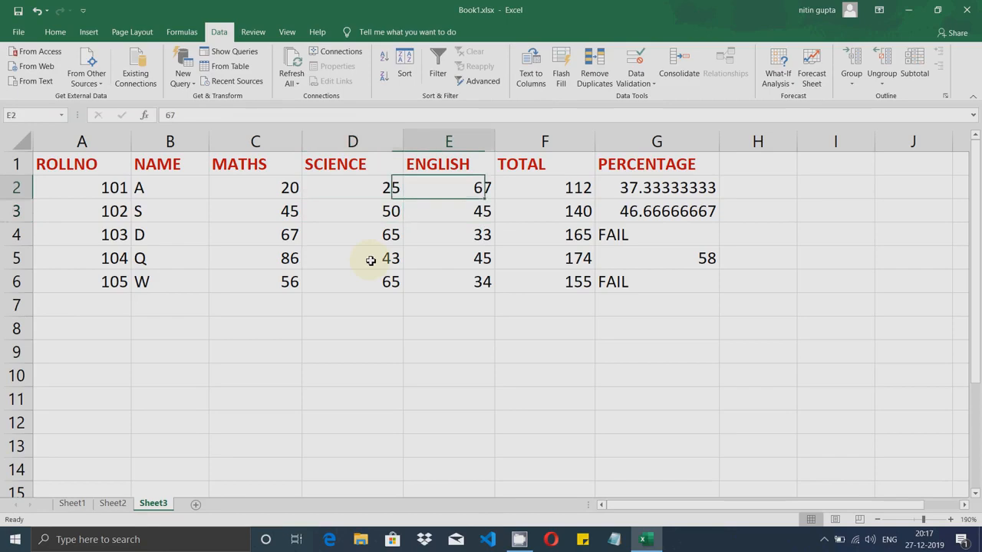
pyautogui.press('Right')
pyautogui.press('Left')
pyautogui.press('Left')
pyautogui.press('Left')
pyautogui.press('Right')
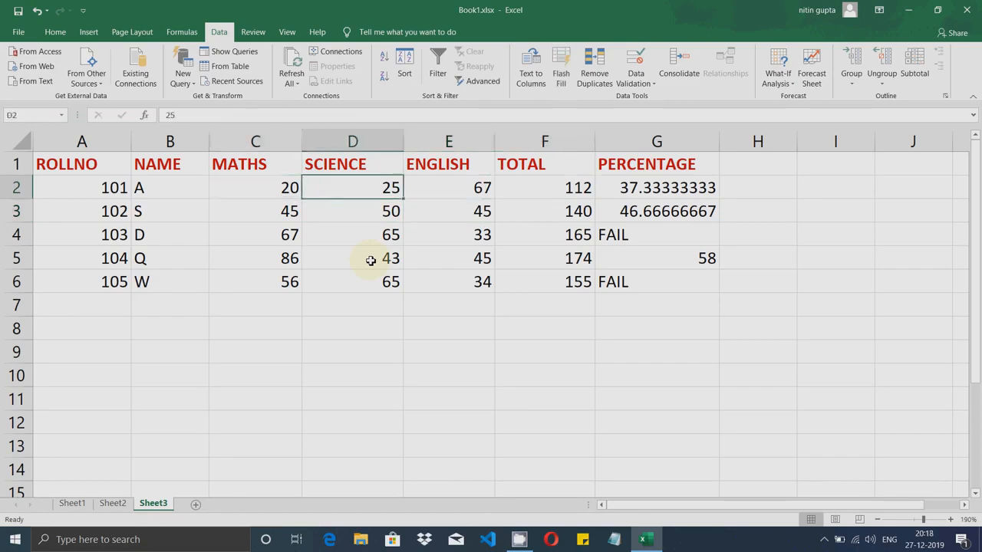
pyautogui.press('Left')
pyautogui.press('Right')
pyautogui.press('Right')
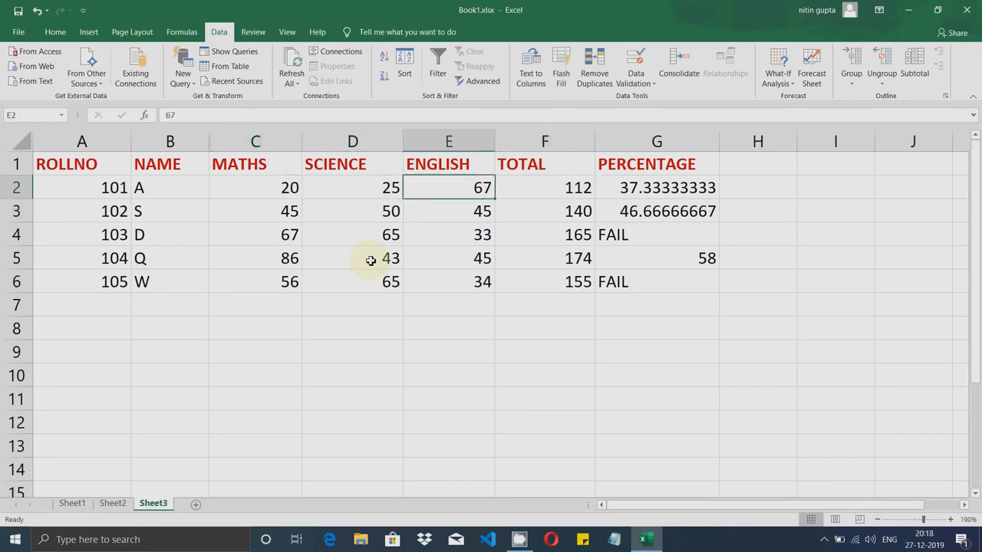
pyautogui.write('15')
pyautogui.press('Return')
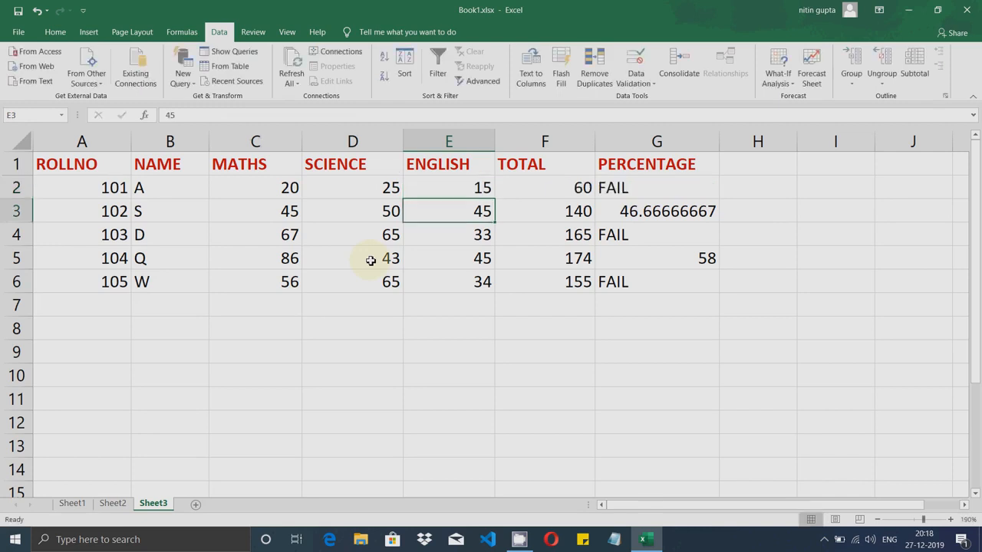
# Review row 2's new marks and check the PERCENTAGE results from G2 down to G6
pyautogui.press('Up')
pyautogui.press('Left')
pyautogui.press('Left')
pyautogui.press('Right')
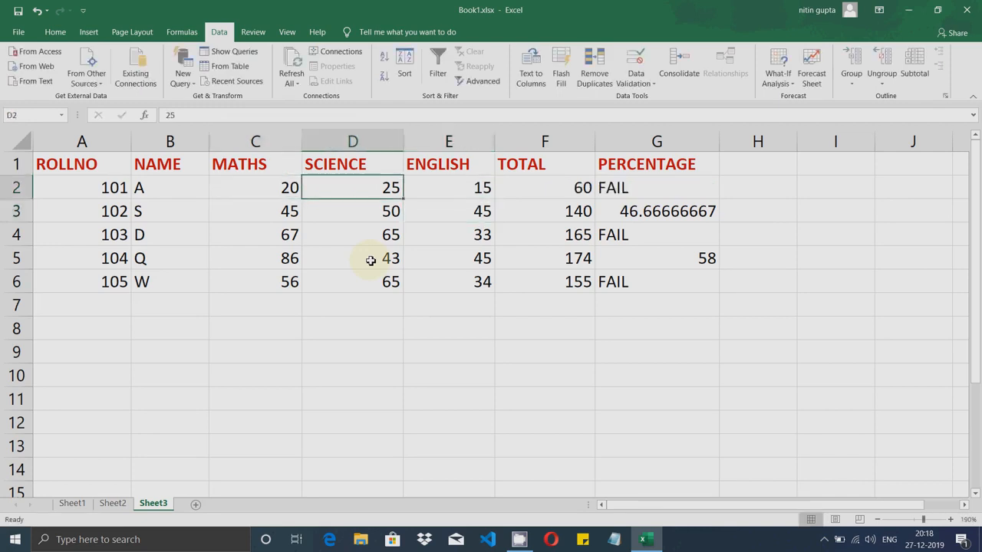
pyautogui.press('Right')
pyautogui.press('Left')
pyautogui.press('Left')
pyautogui.press('Right')
pyautogui.press('Right')
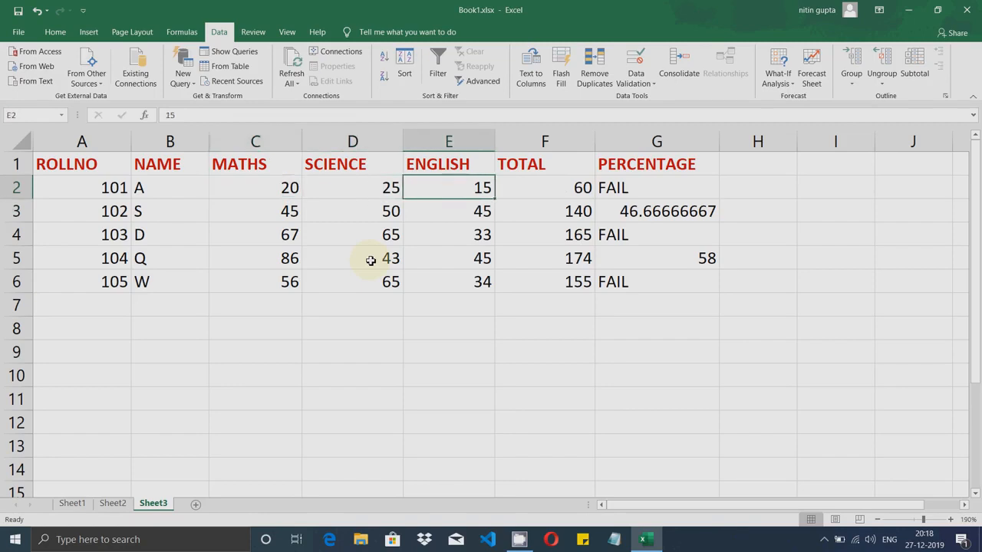
pyautogui.press('Left')
pyautogui.press('Left')
pyautogui.press('Right')
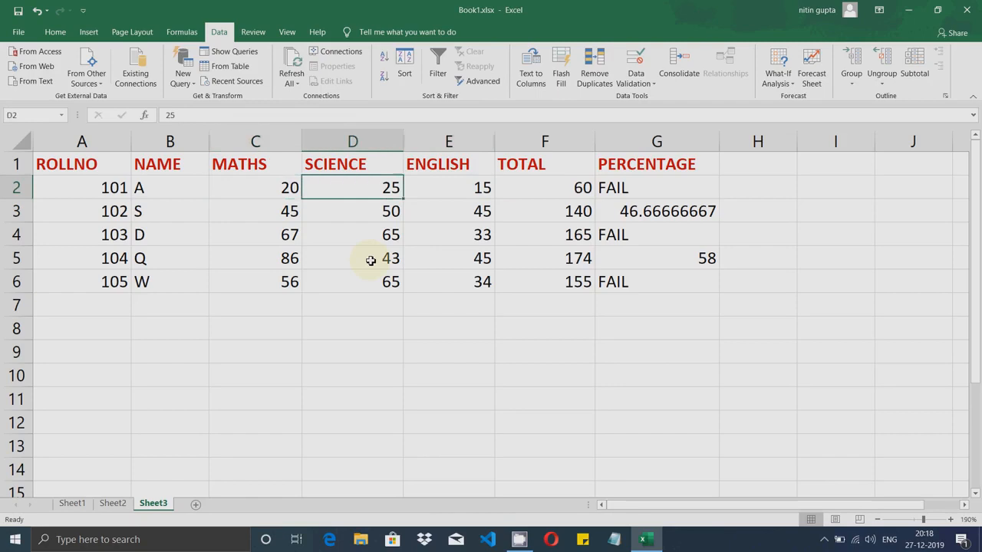
pyautogui.press('Right')
pyautogui.press('Right')
pyautogui.press('Right')
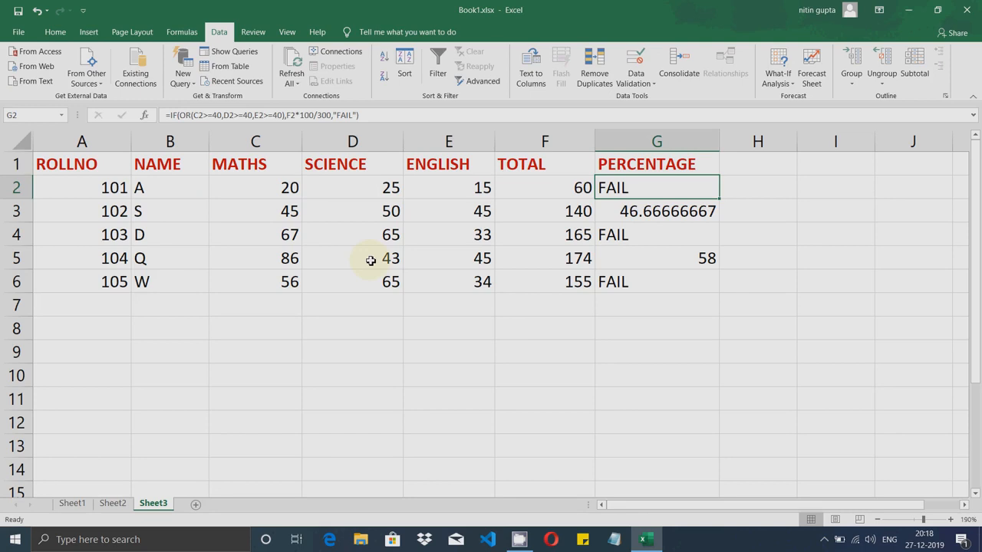
pyautogui.press('Down')
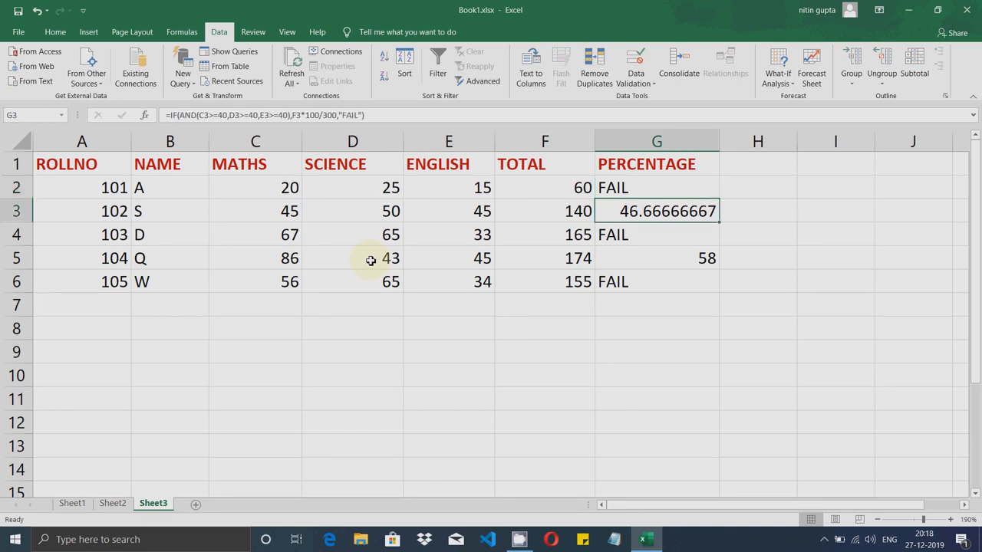
pyautogui.press('Down')
pyautogui.press('Down')
pyautogui.press('Down')
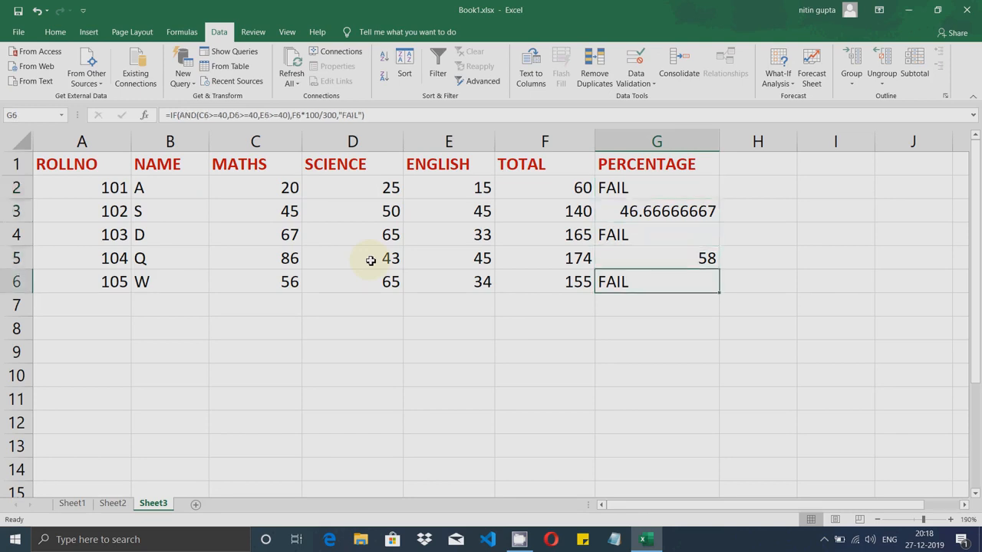
pyautogui.press('Down')
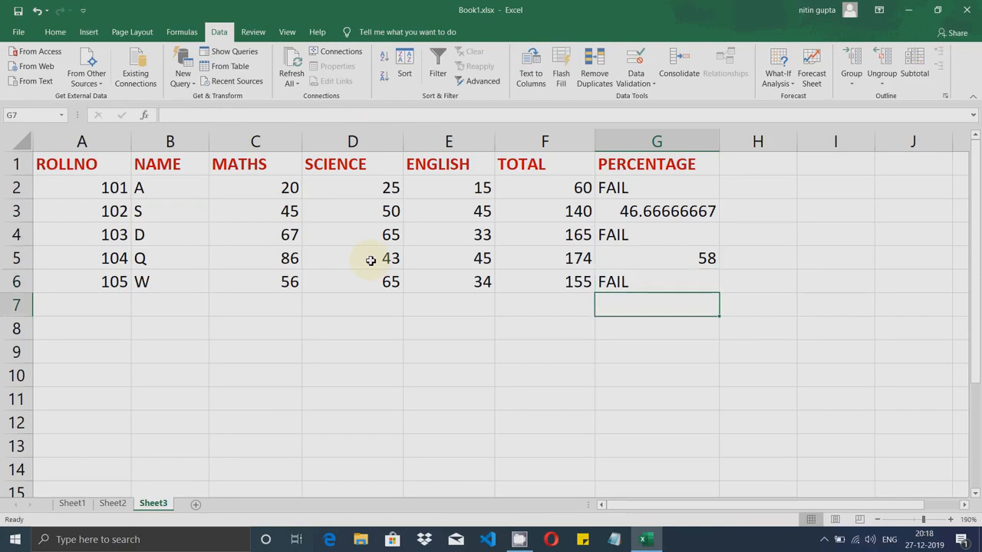
pyautogui.press('Left')
pyautogui.press('Left')
pyautogui.press('Left')
pyautogui.press('Left')
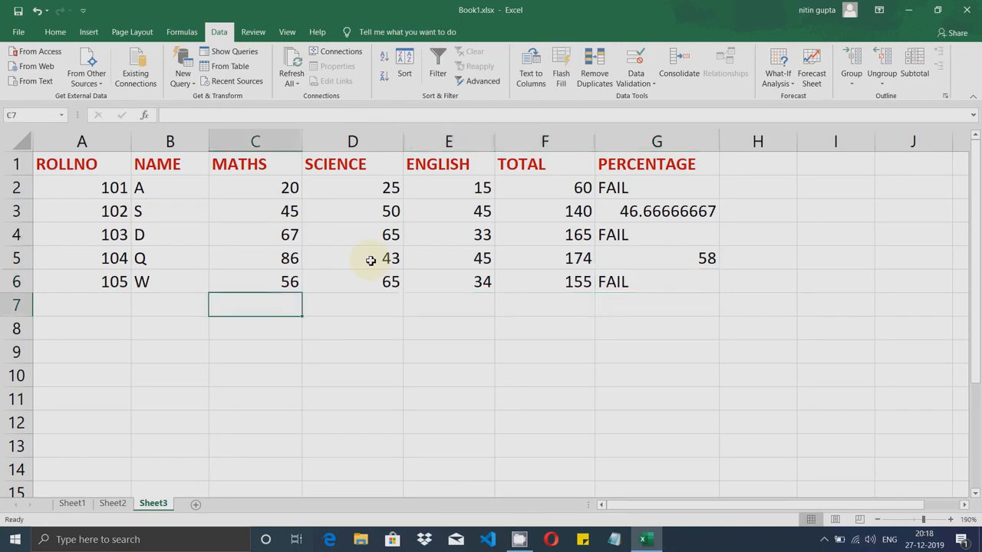
pyautogui.press('Left')
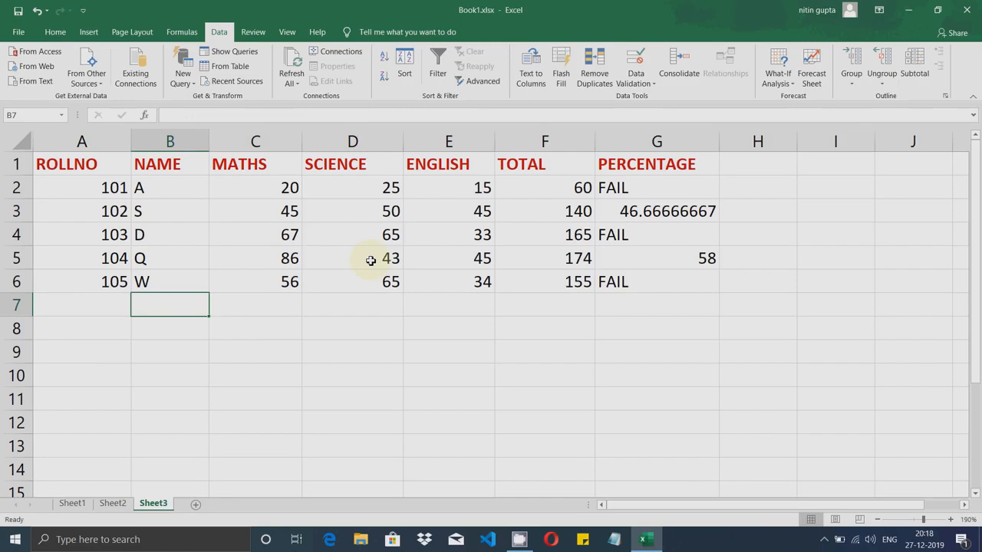